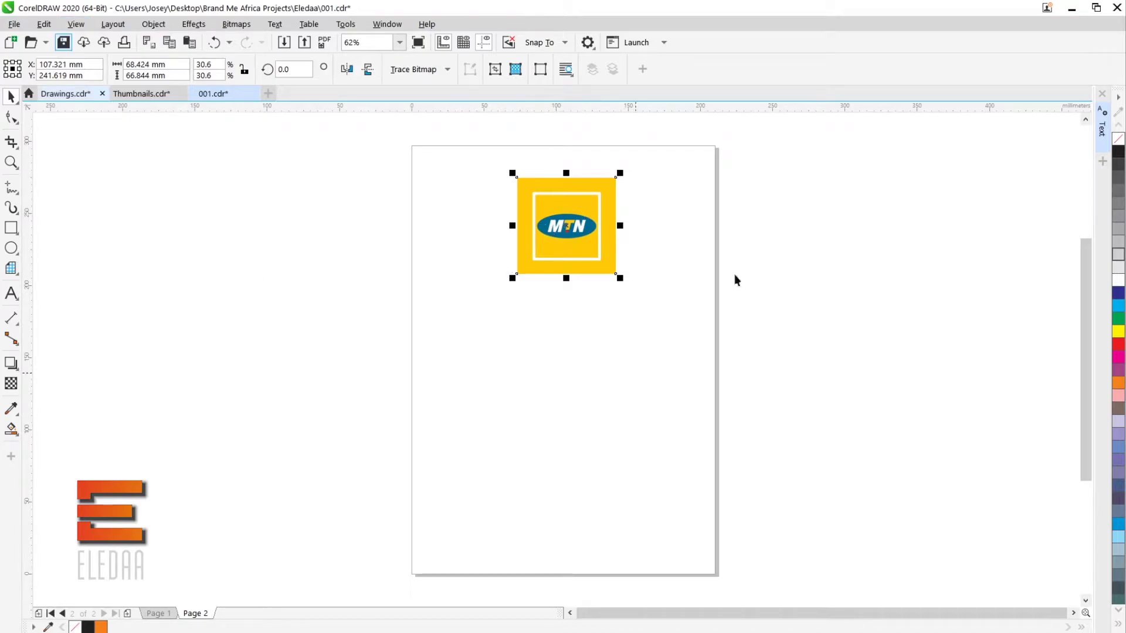
Move the MTN logo image a short way up the page and back down below its starting position.
left_click(743, 376)
mouse_move(608, 264)
left_mouse_down()
mouse_move(789, 309)
mouse_move(577, 246)
mouse_move(605, 254)
mouse_move(605, 244)
left_mouse_up()
left_click(638, 270)
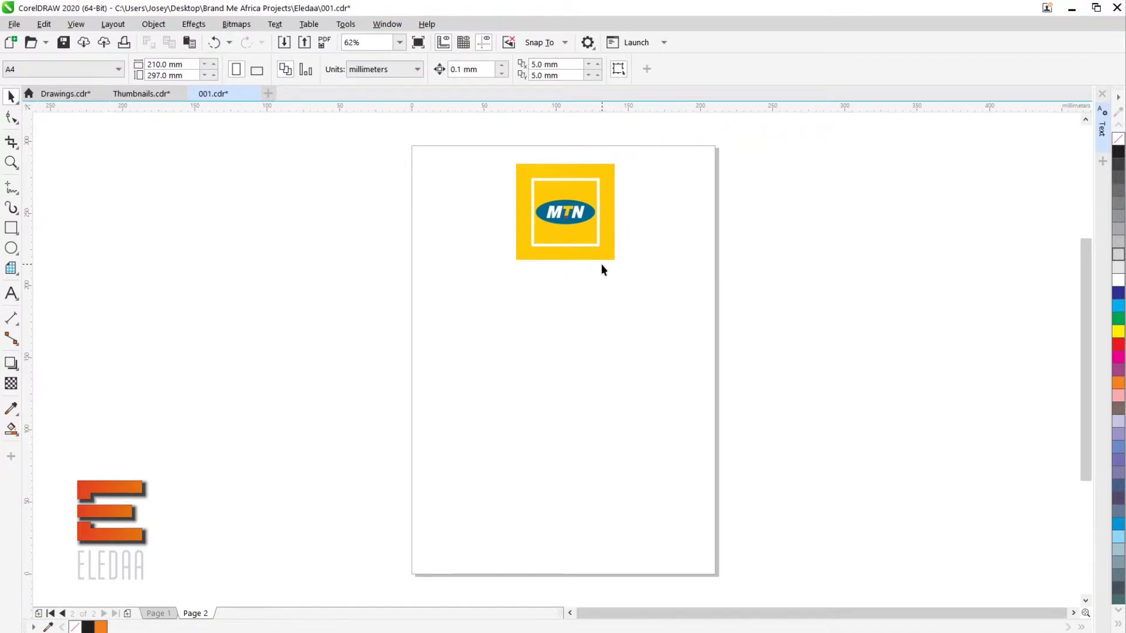
left_click_drag(571, 248, 576, 277)
left_click(658, 245)
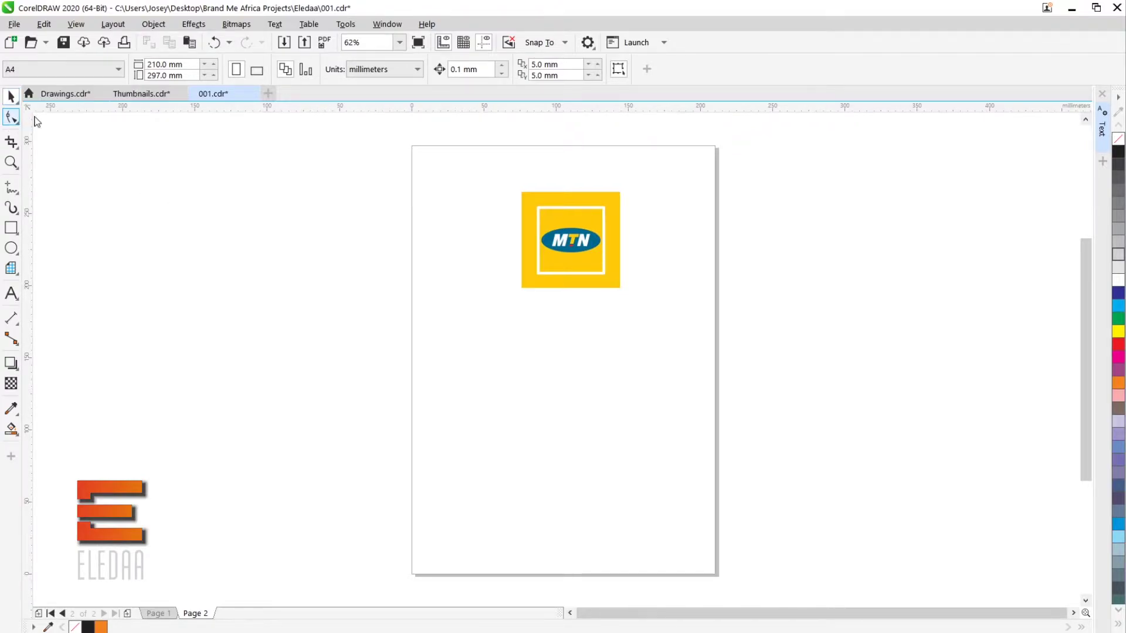
Move the MTN logo around the page and place it at the upper page edge, at about X 96.7 mm, Y 262.4 mm.
left_click(15, 120)
left_click(498, 322)
left_click_drag(567, 270, 520, 329)
left_click_drag(518, 277, 373, 193)
left_click_drag(542, 238, 531, 265)
left_click_drag(350, 166, 775, 473)
left_click_drag(477, 246, 596, 223)
left_click(597, 223)
left_click(528, 262)
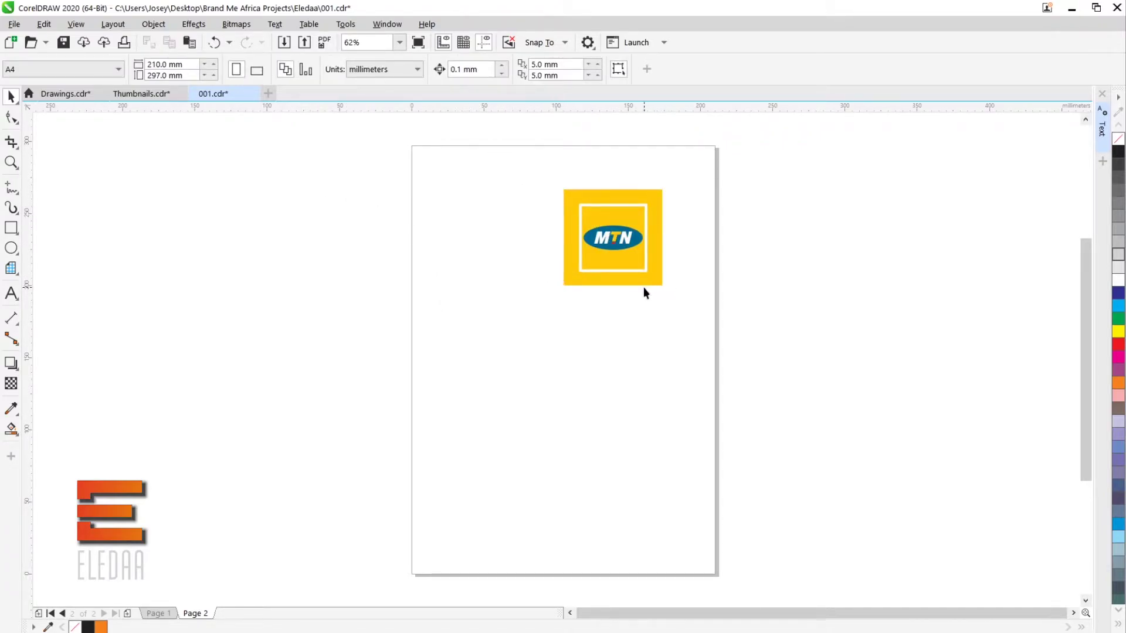
left_click_drag(617, 258, 548, 203)
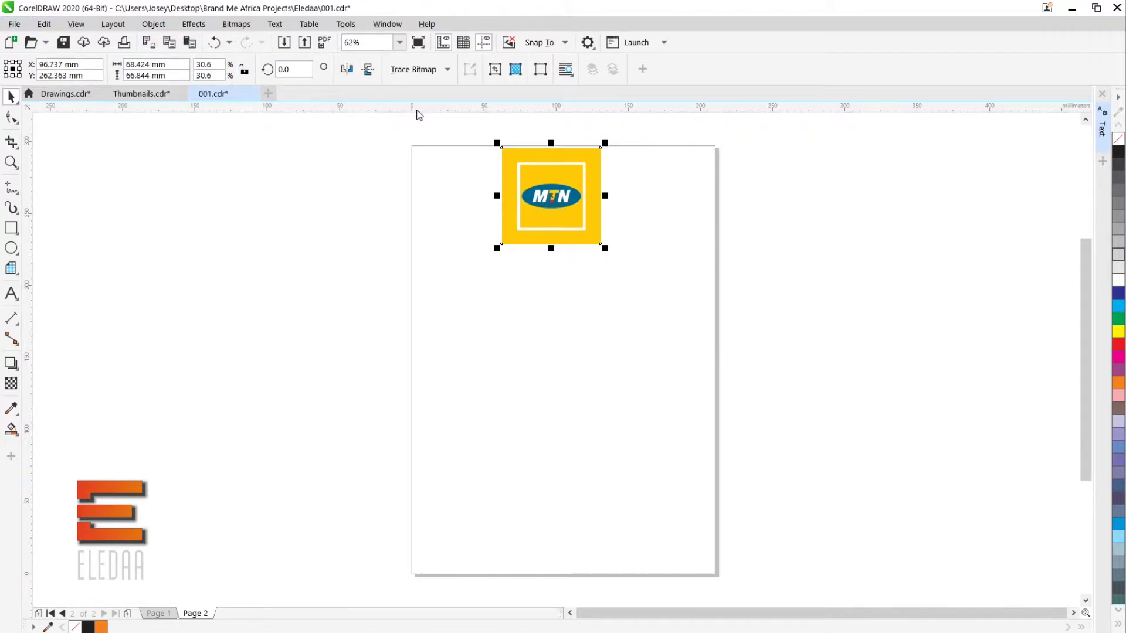
left_click(339, 176)
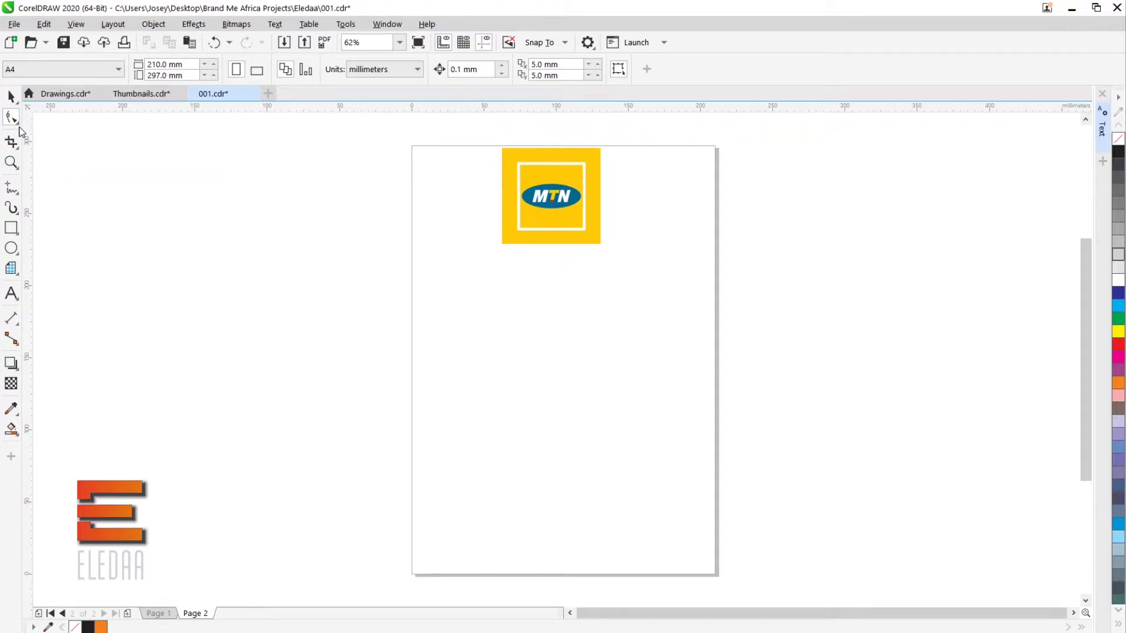
left_click(17, 121)
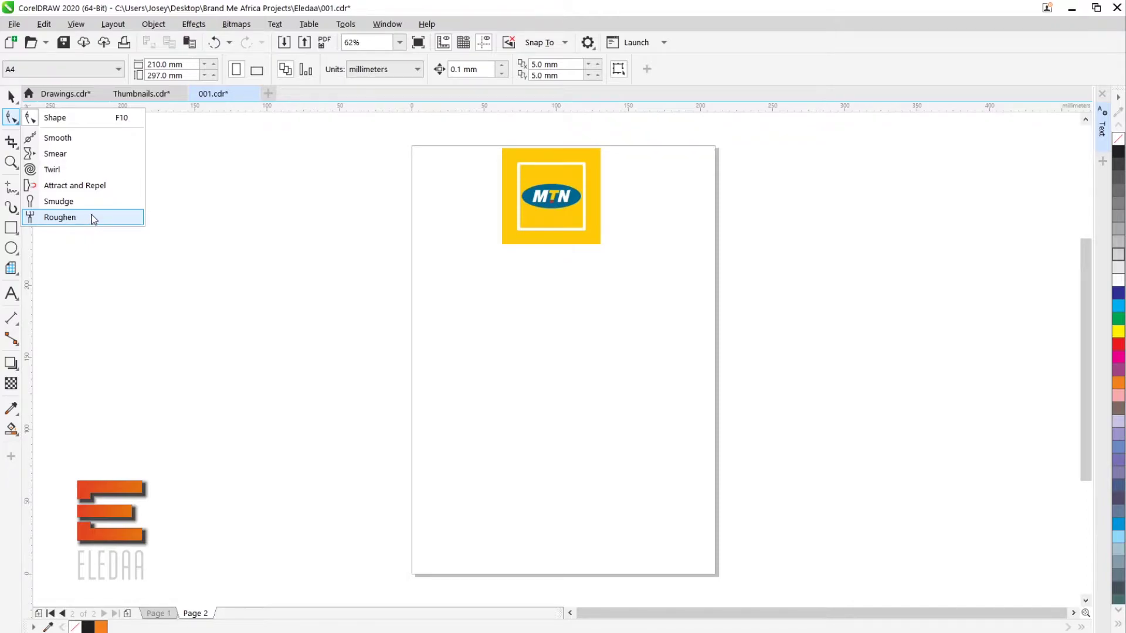
left_click(81, 117)
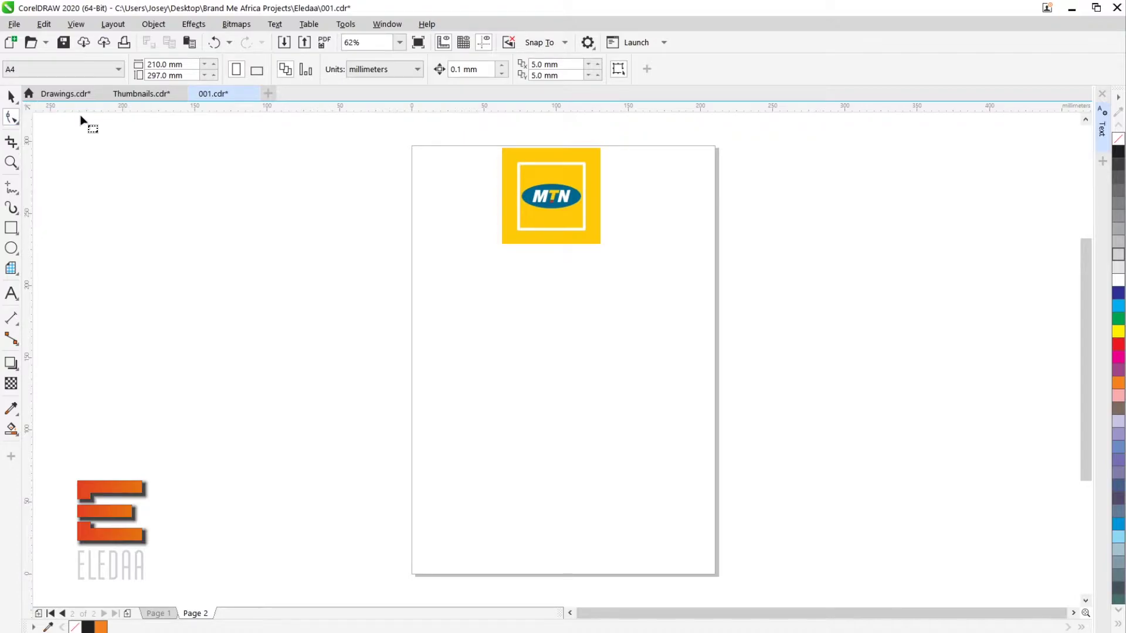
left_click(18, 146)
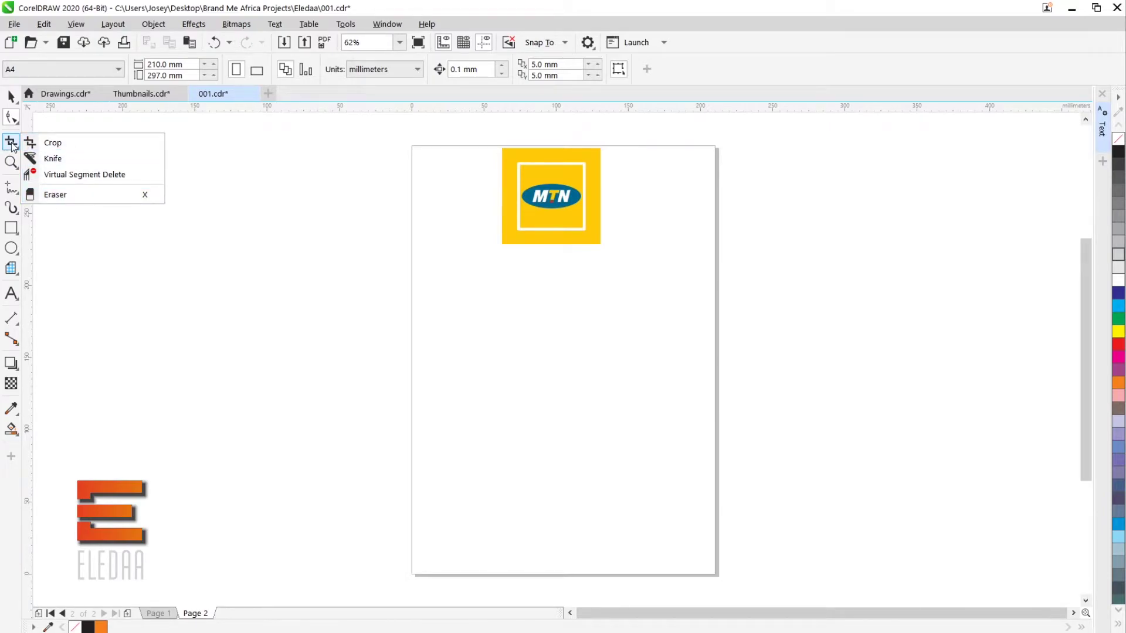
key("Escape")
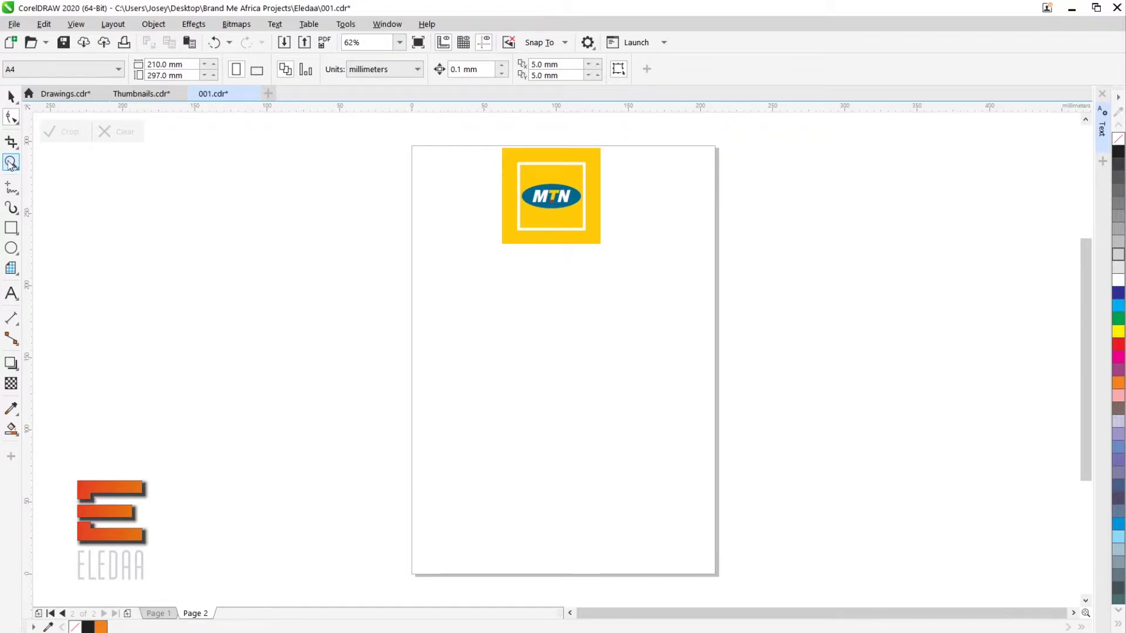
Zoom in closely on the MTN logo, return to the full page, and magnify the logo area to 125%.
left_click(12, 164)
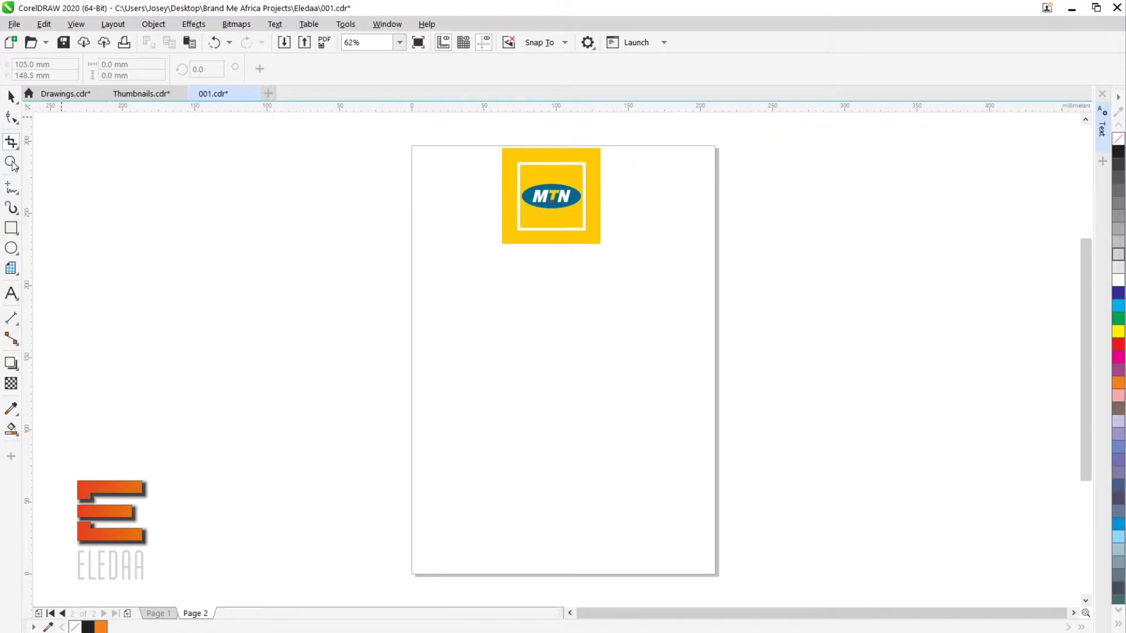
left_click(13, 164)
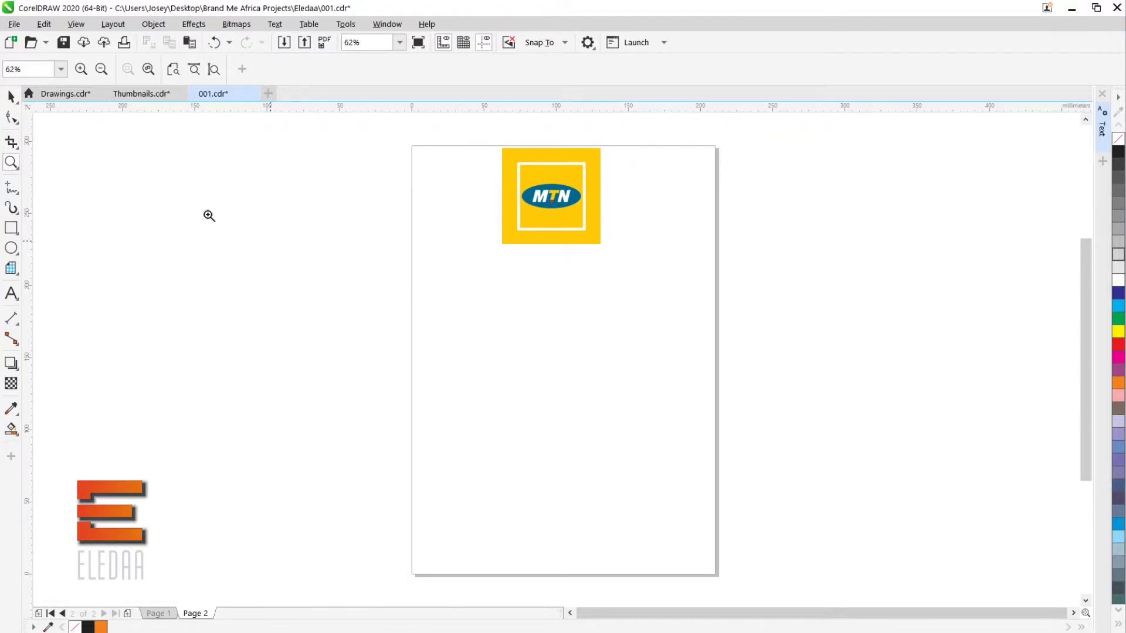
left_click_drag(493, 142, 623, 258)
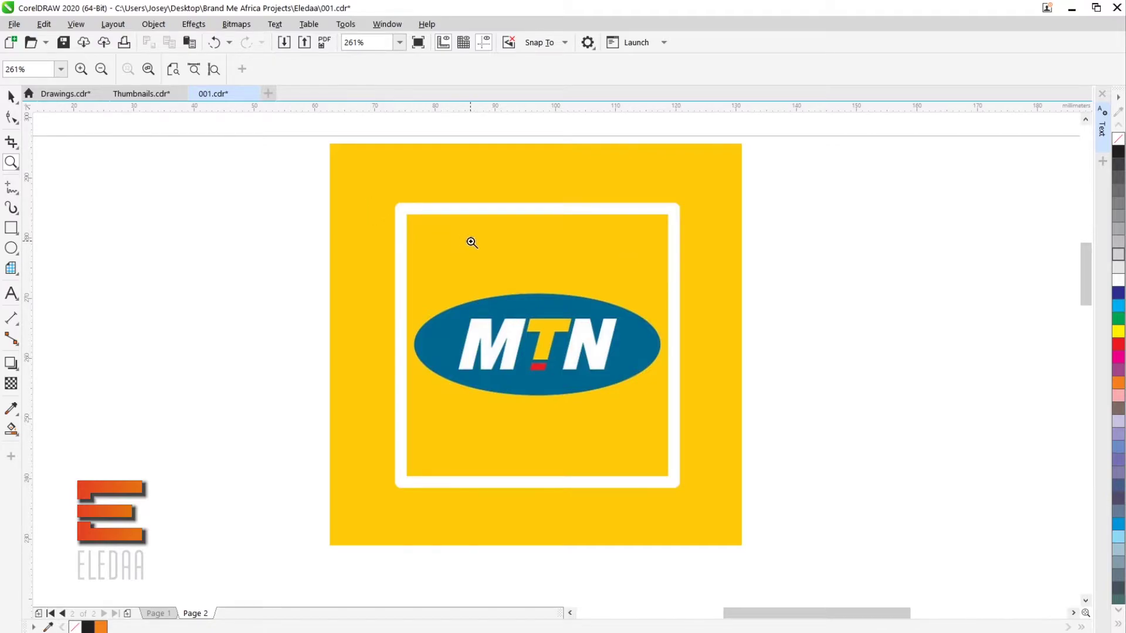
key("shift+F4")
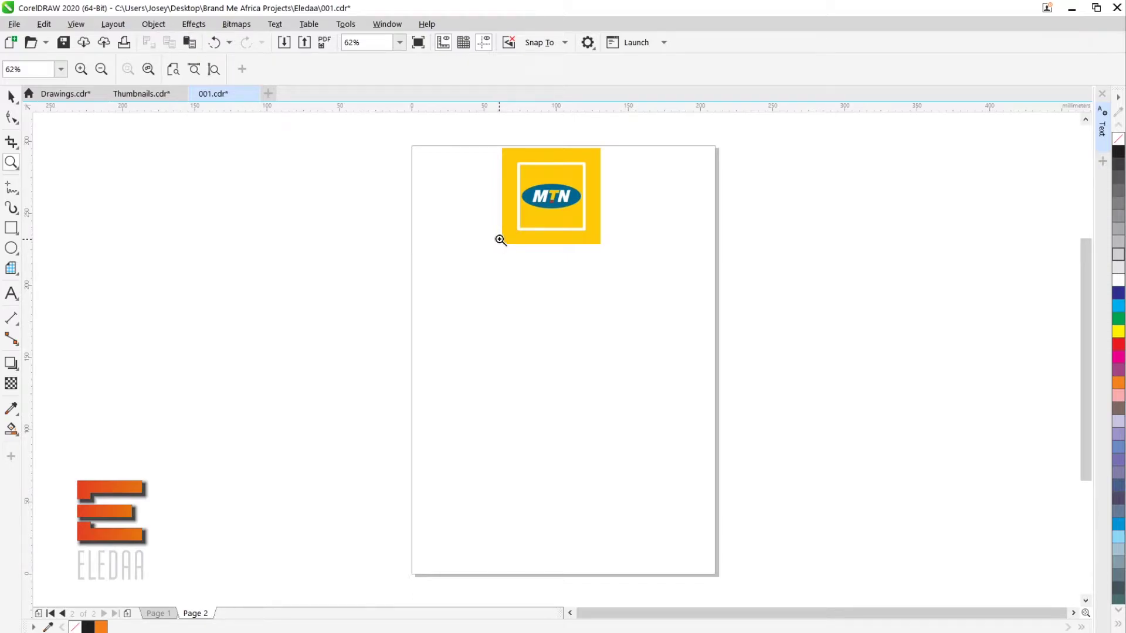
left_click(552, 193)
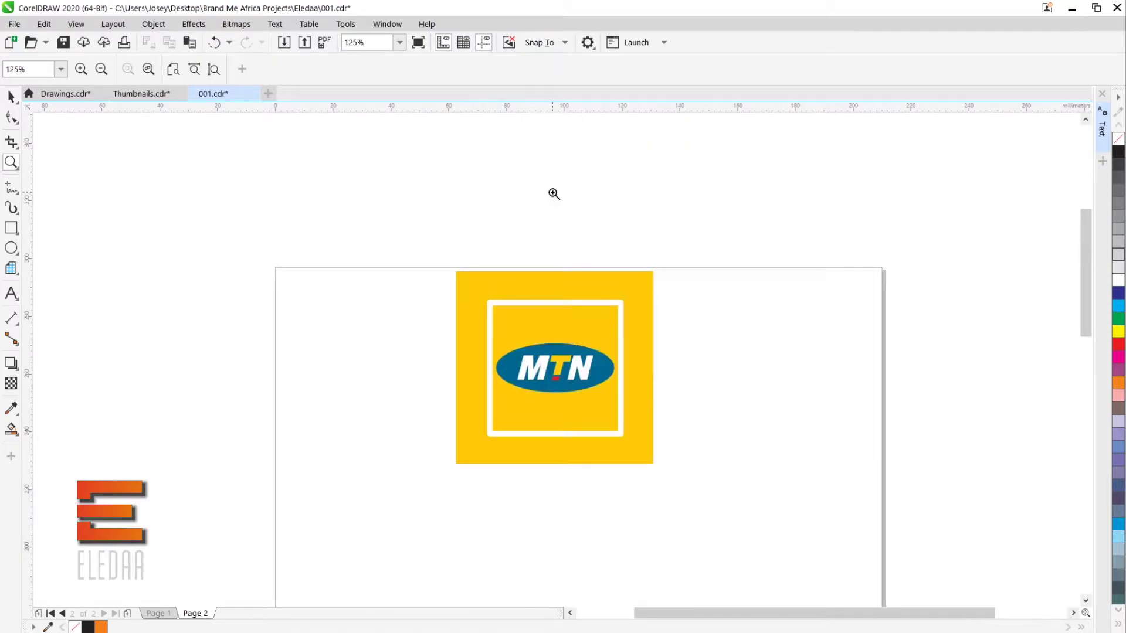
Shift the magnified page view around with the Pan tool and switch back to the Zoom tool.
left_click(21, 171)
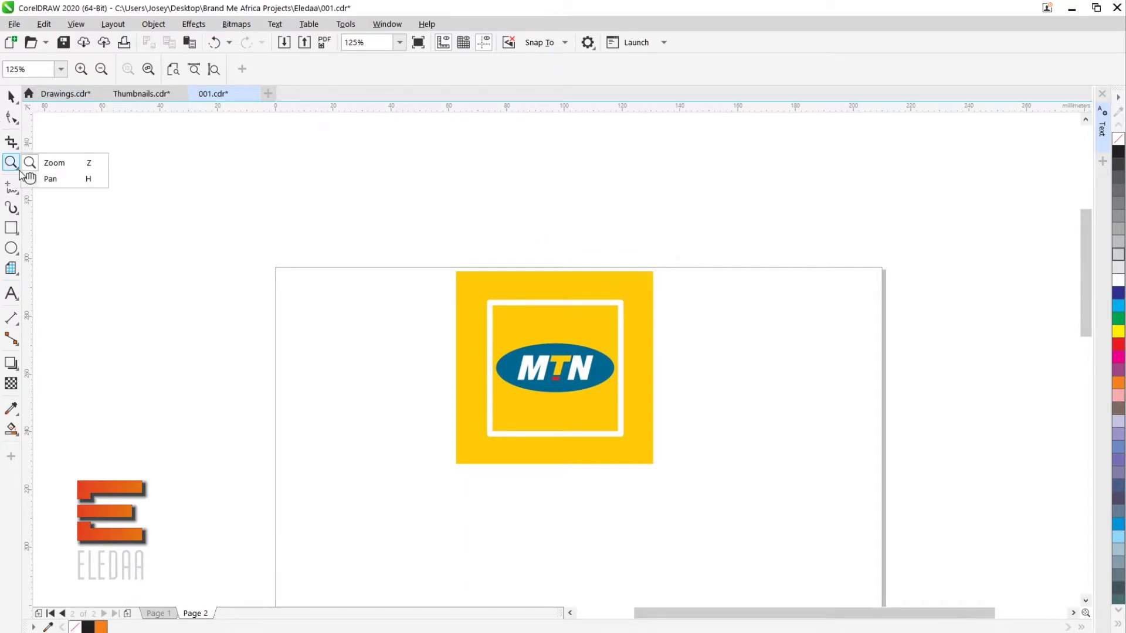
left_click(58, 182)
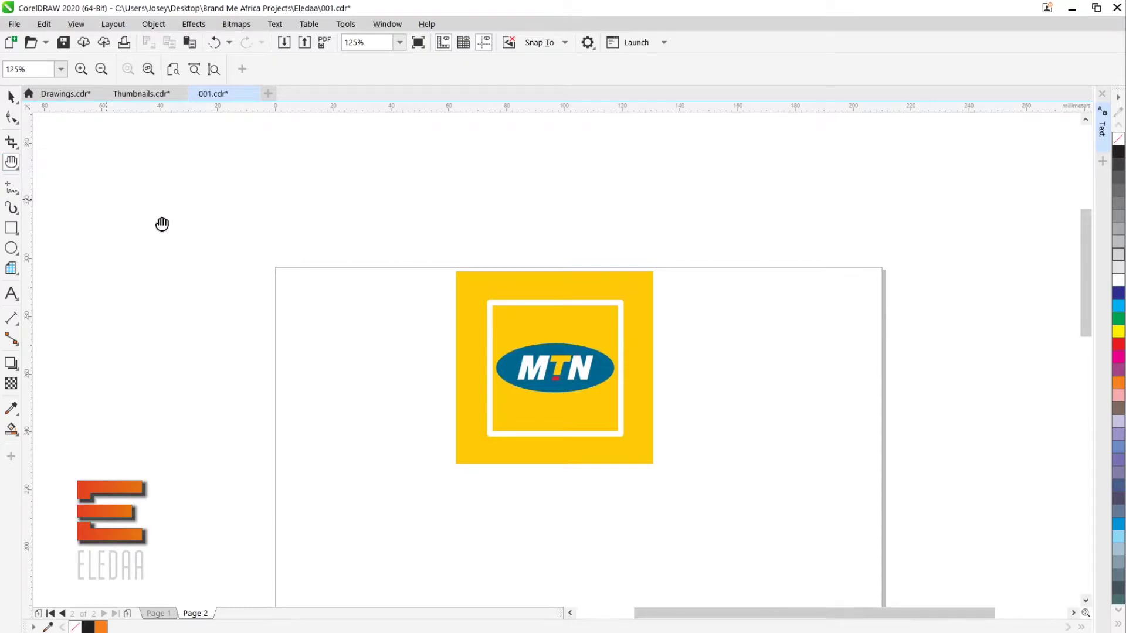
left_click_drag(531, 462, 590, 250)
left_click_drag(624, 420, 627, 564)
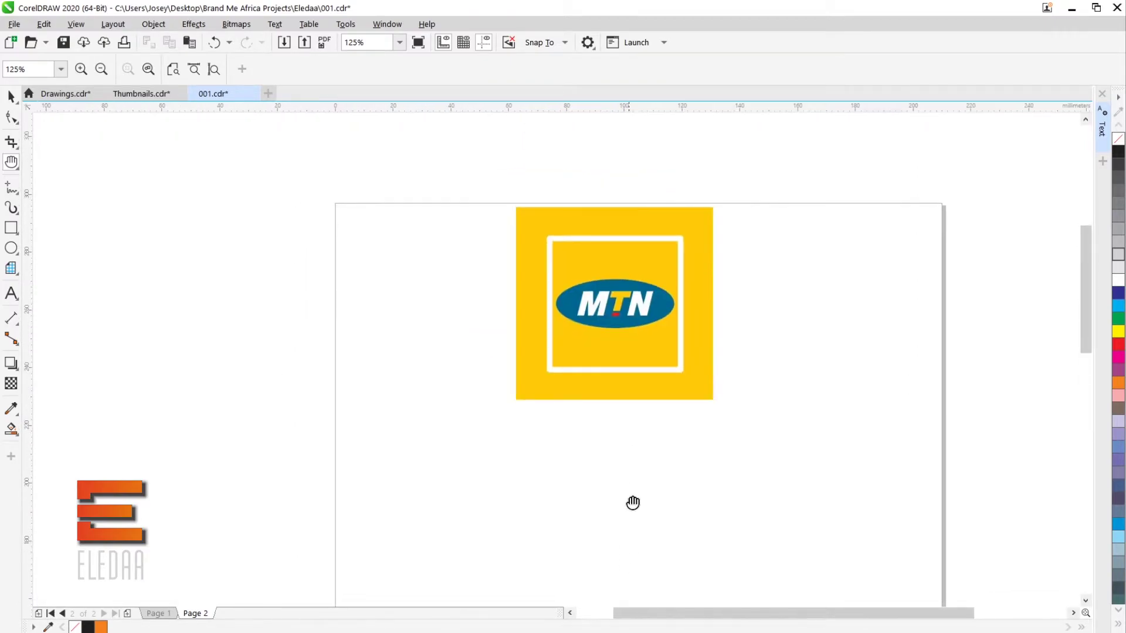
left_click(18, 171)
left_click(44, 160)
Draw a looping freehand curve about 193 by 59 mm below the logo and delete it.
left_click(11, 188)
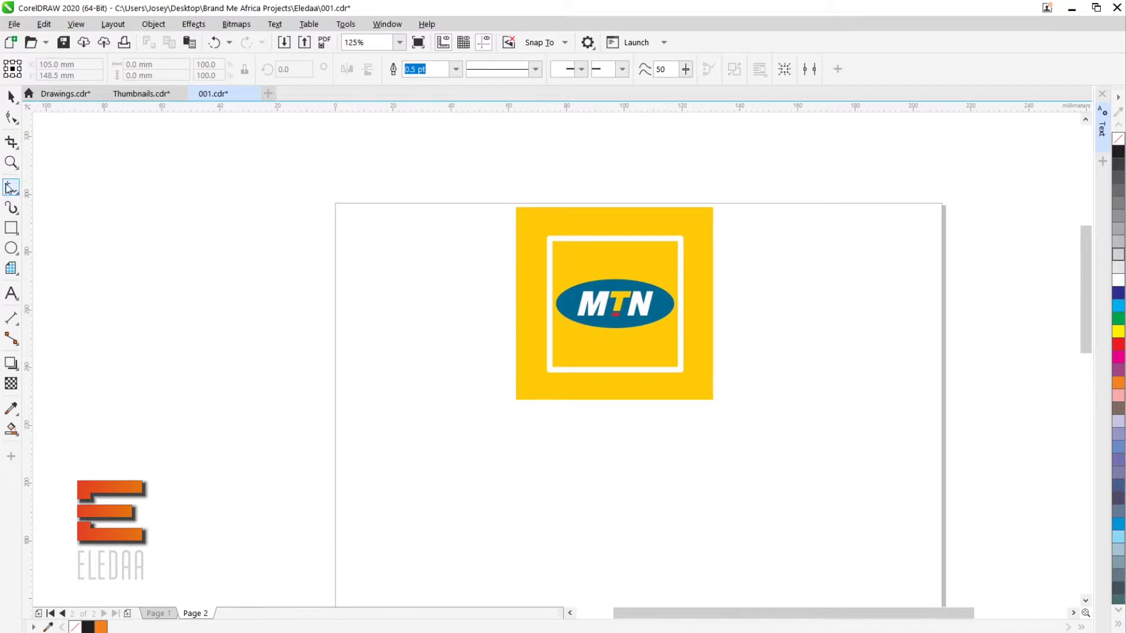
mouse_move(427, 426)
left_mouse_down()
mouse_move(944, 553)
mouse_move(797, 402)
mouse_move(592, 505)
mouse_move(526, 520)
mouse_move(460, 467)
mouse_move(510, 402)
mouse_move(570, 430)
mouse_move(589, 510)
mouse_move(624, 521)
mouse_move(709, 472)
mouse_move(714, 451)
mouse_move(596, 510)
mouse_move(572, 505)
left_mouse_up()
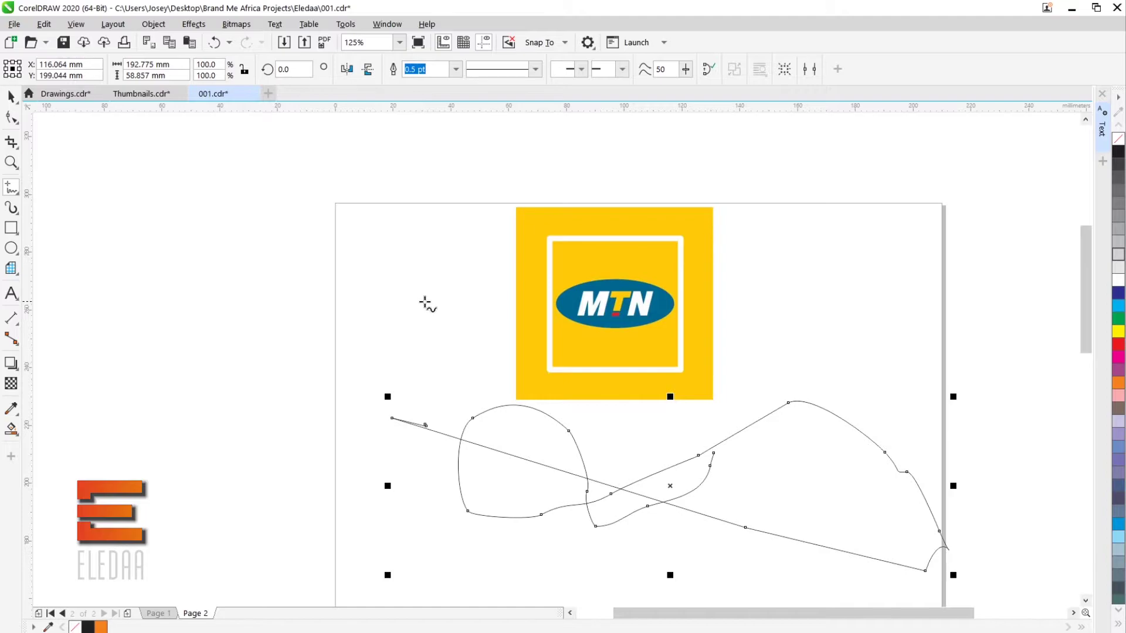
key("Delete")
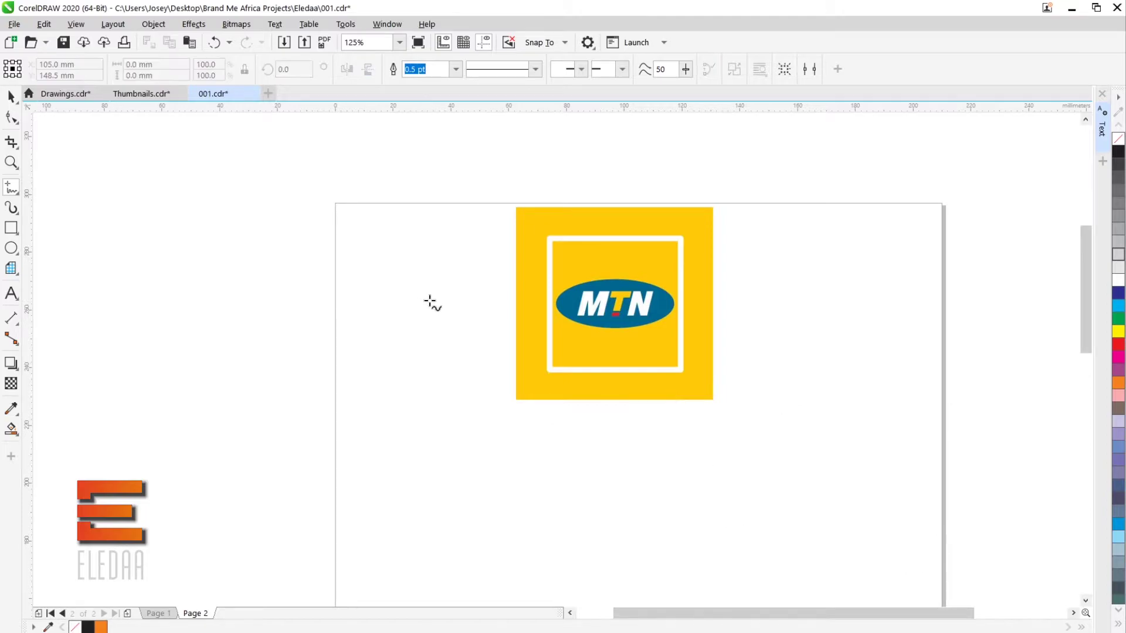
Draw a short Artistic Media stroke beside the logo with a 12.7 mm stroke width and delete it.
left_click(16, 191)
left_click(18, 198)
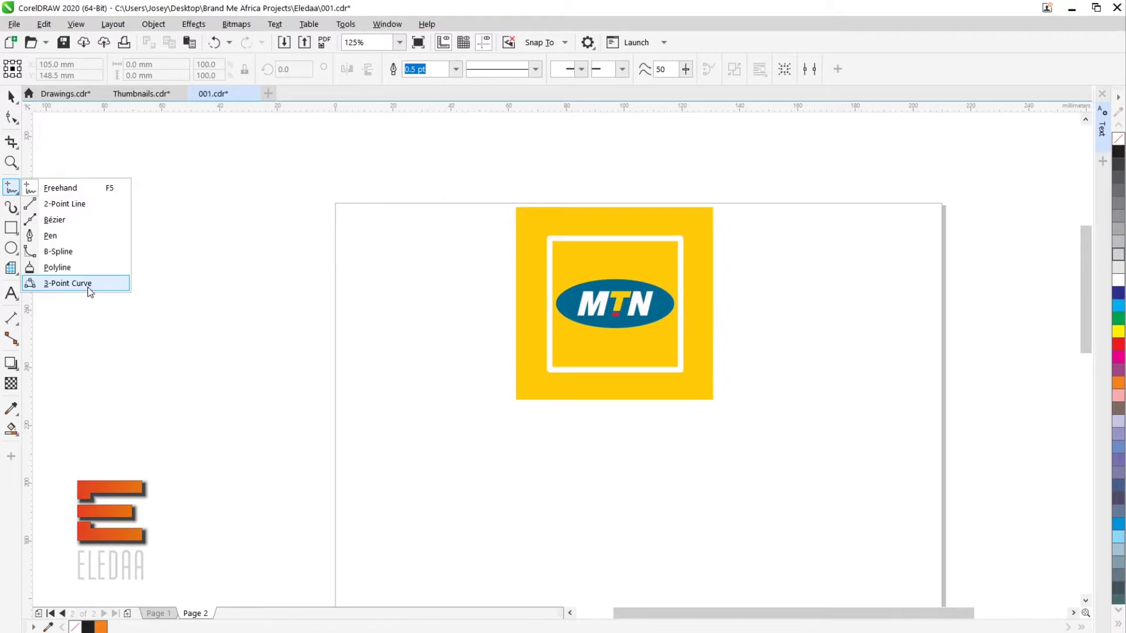
left_click(17, 216)
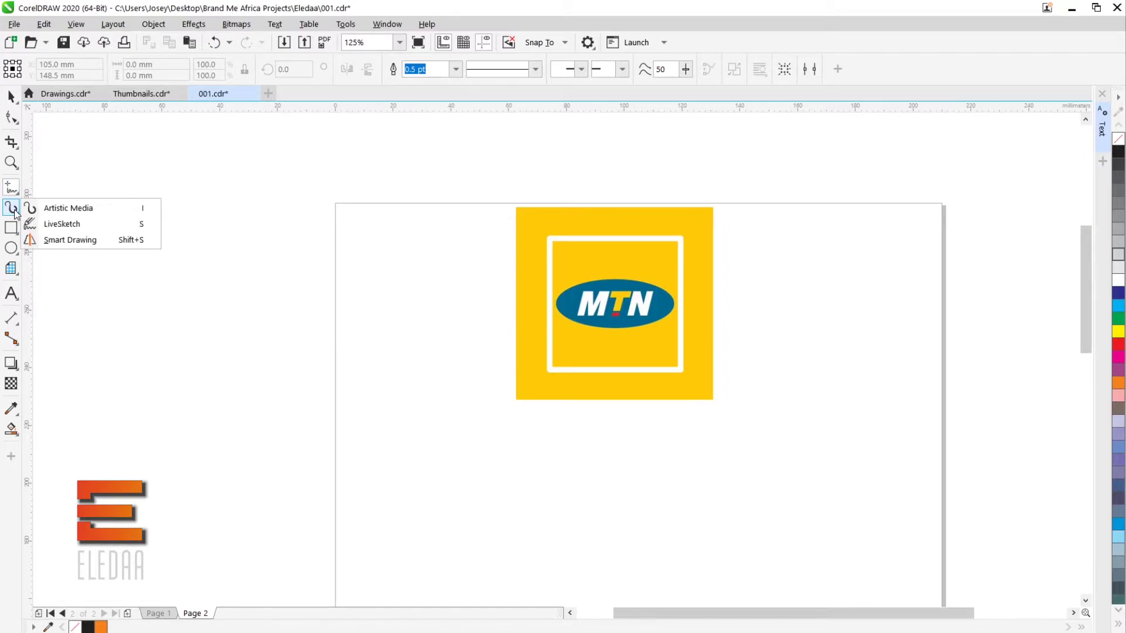
left_click(93, 210)
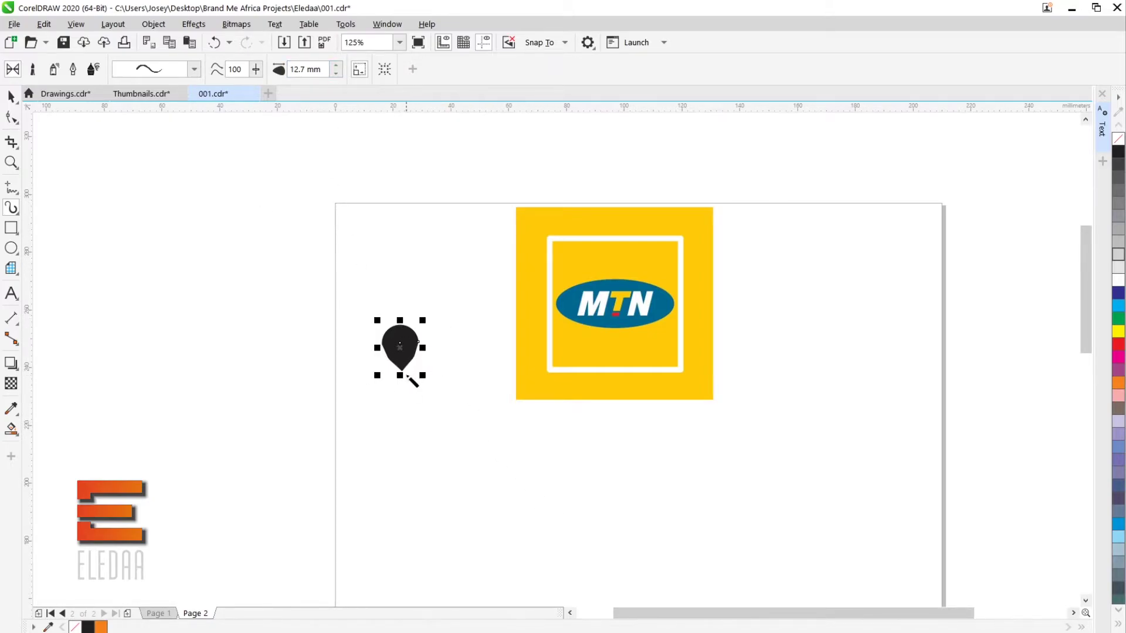
left_click(11, 98)
left_click(399, 345)
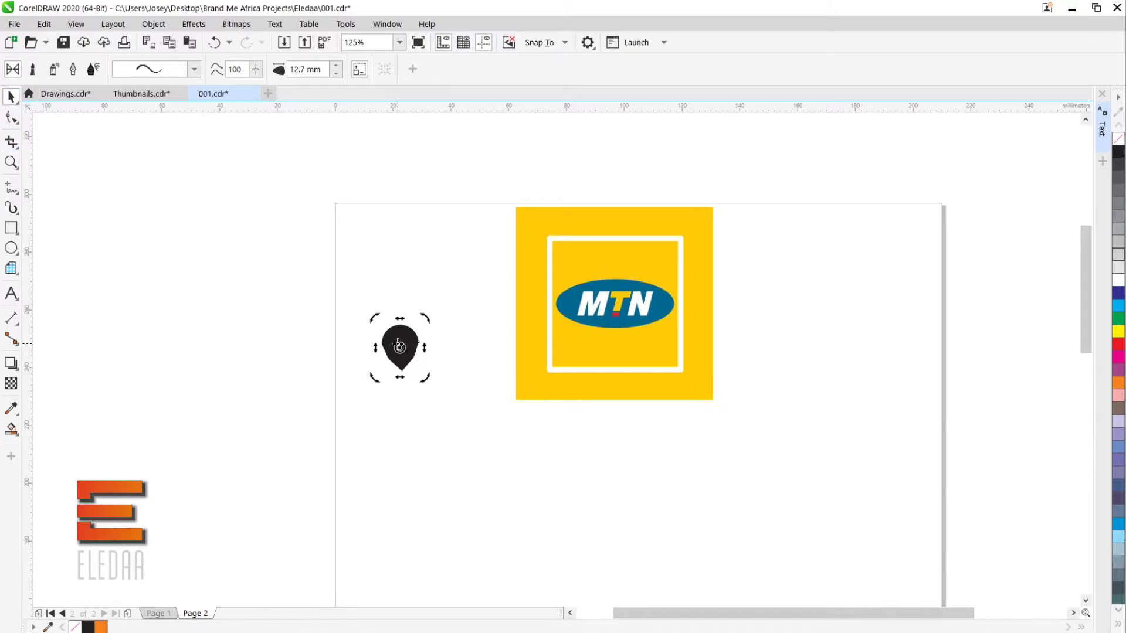
key("Delete")
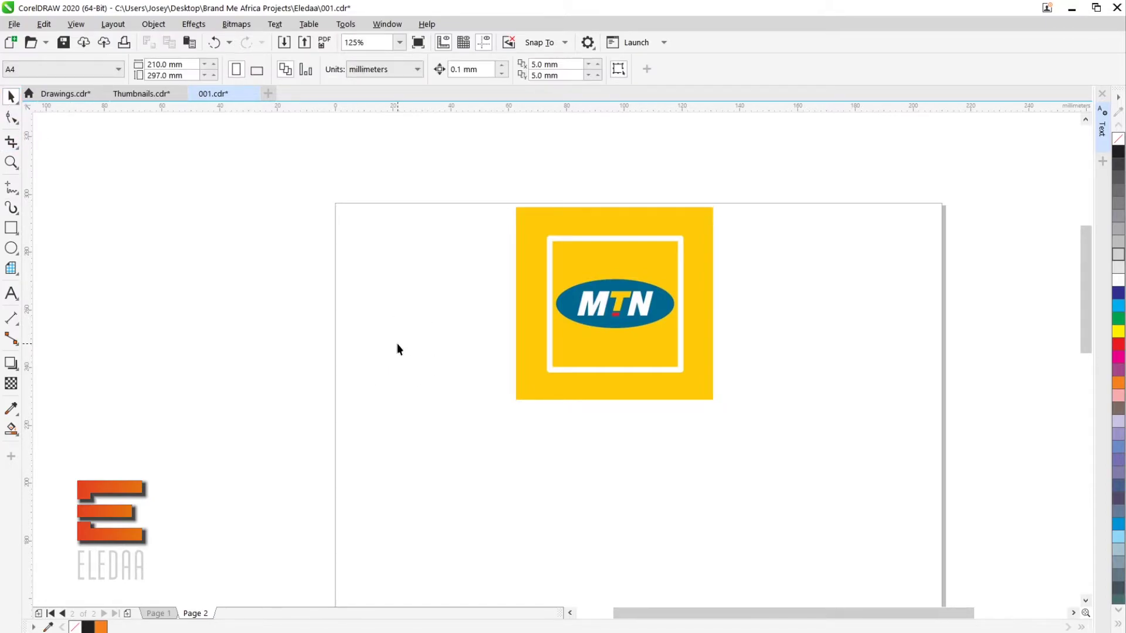
Draw one rectangle beside the logo and a second one about 41 by 38 mm below the logo.
left_click(10, 229)
mouse_move(366, 321)
left_mouse_down()
mouse_move(492, 445)
mouse_move(660, 522)
mouse_move(677, 556)
left_mouse_up()
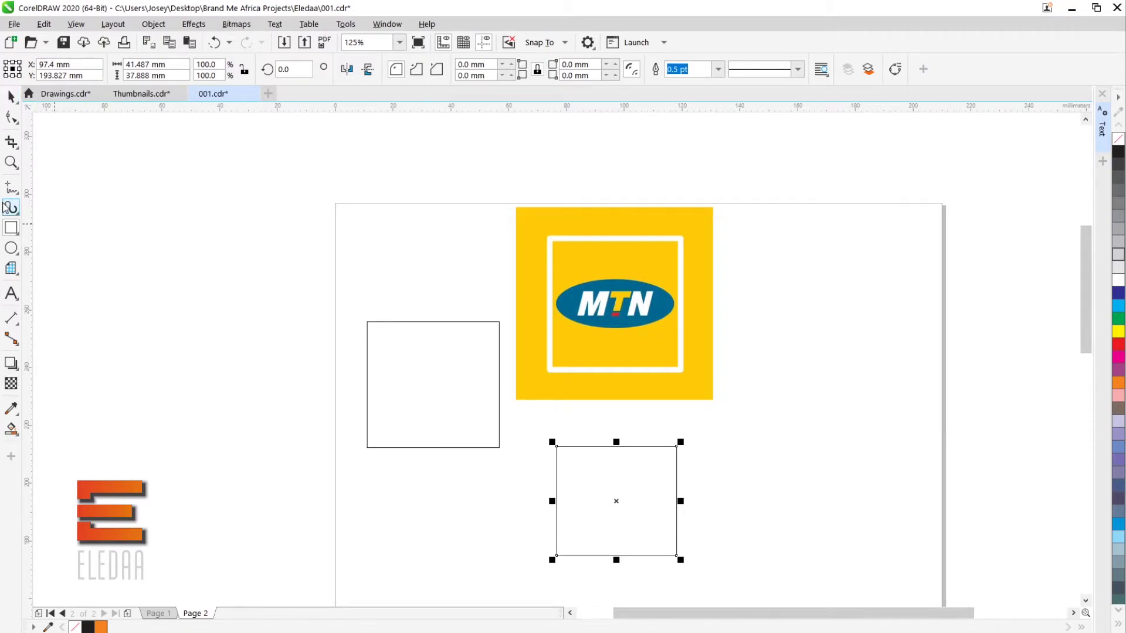
left_click(19, 235)
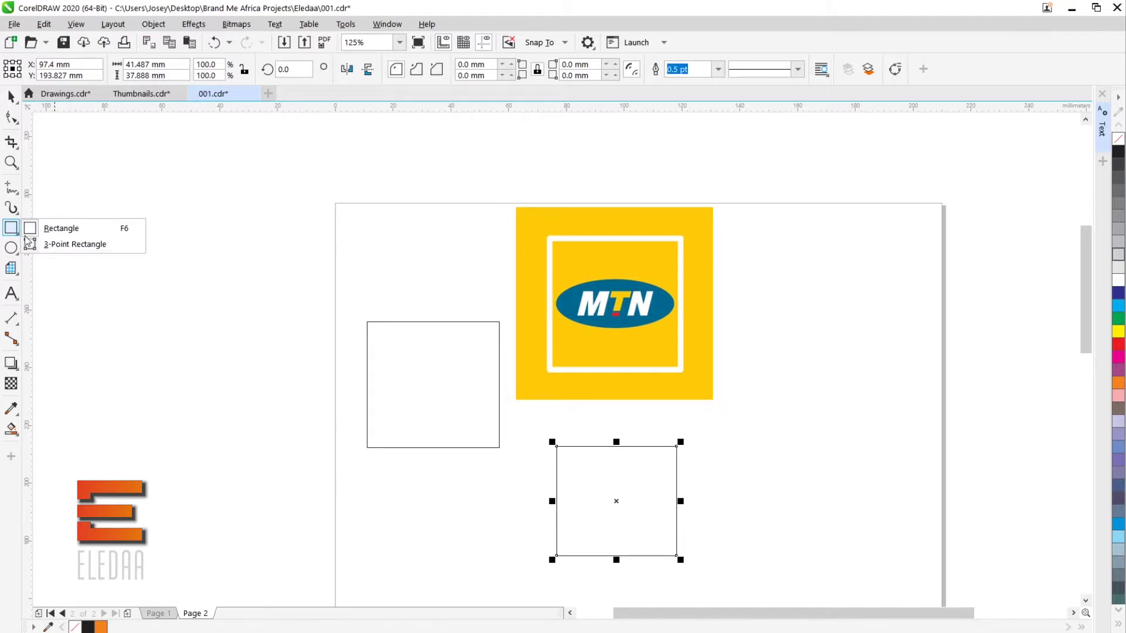
left_click(82, 229)
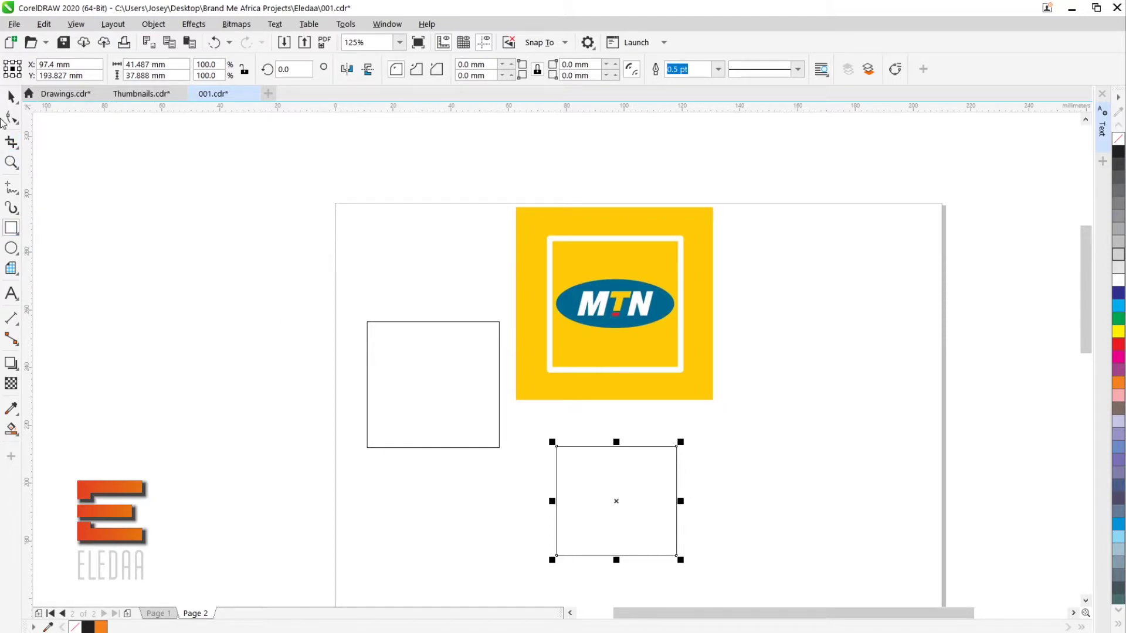
Delete both practice rectangles from the page.
left_click(11, 96)
left_click_drag(329, 282, 551, 496)
key("Delete")
left_click(655, 521)
key("Delete")
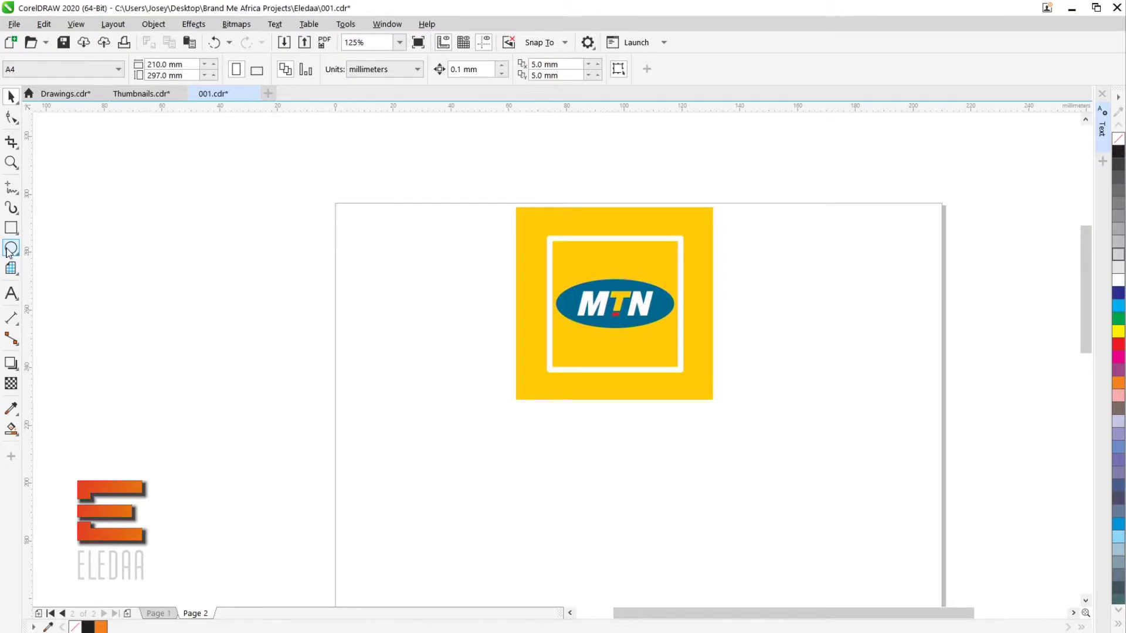
Draw three ellipses around the logo, about 42 by 47 mm, 88 by 78 mm and 17 by 37 mm.
left_click(12, 249)
left_click_drag(365, 384, 487, 249)
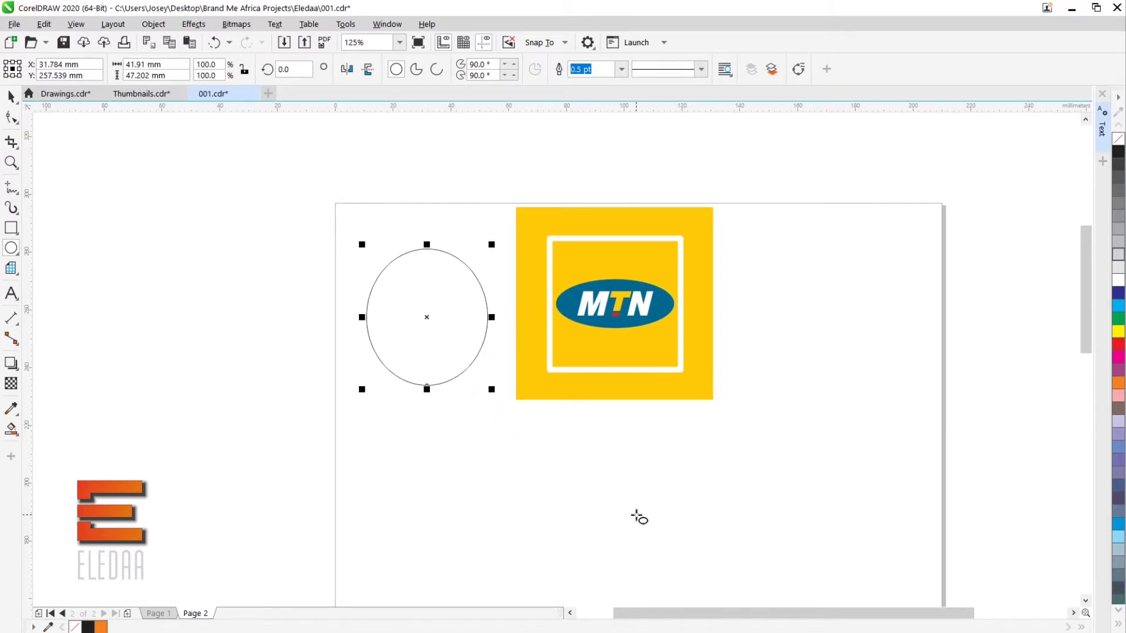
left_click_drag(677, 447, 805, 561)
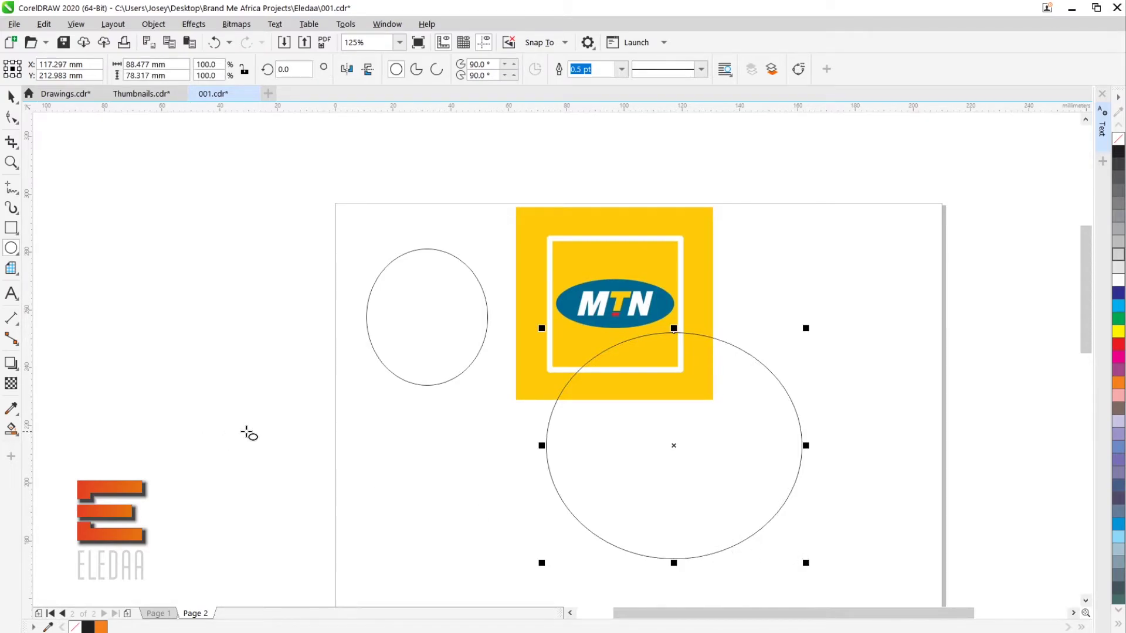
left_click_drag(353, 441, 409, 549)
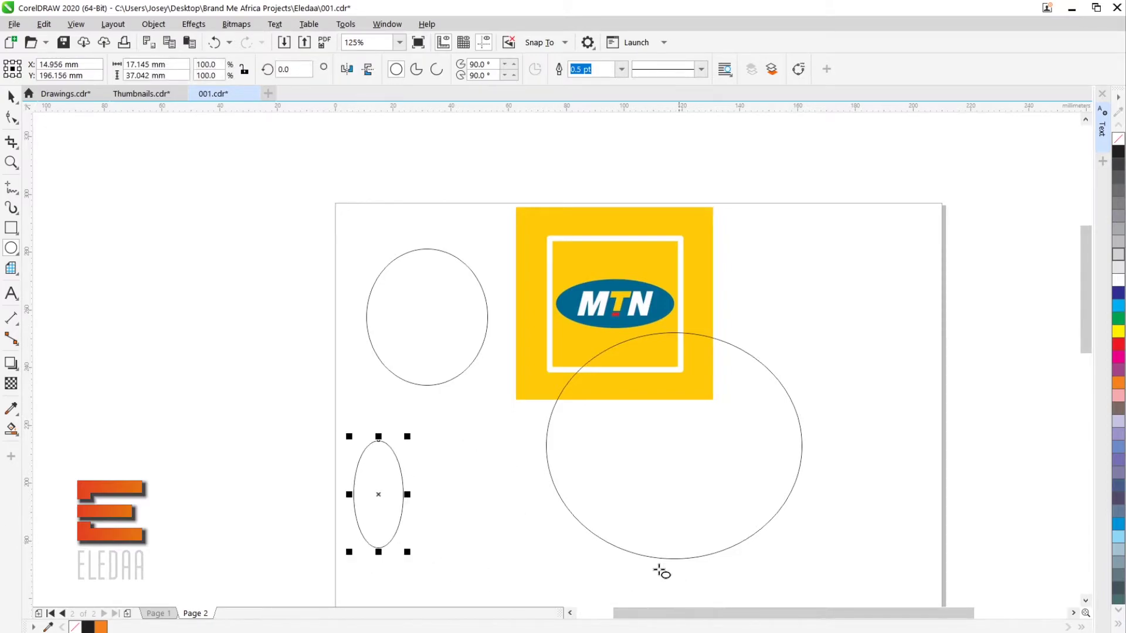
Delete the three practice ellipses, leaving only the logo on the page.
left_click(11, 97)
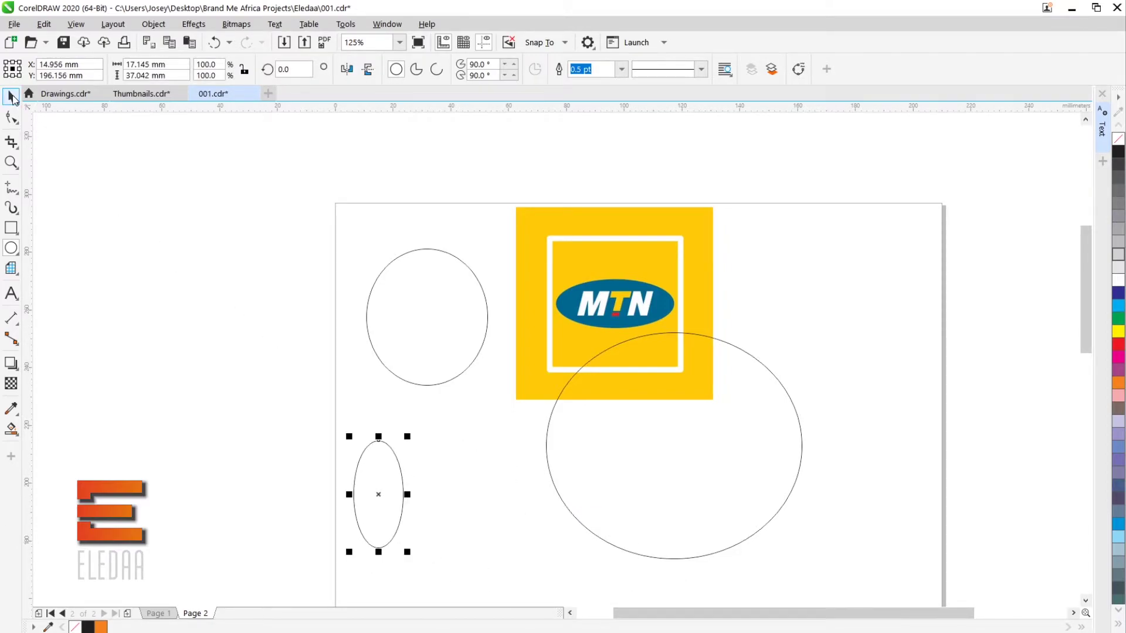
left_click(420, 270)
key("Delete")
left_click(651, 497)
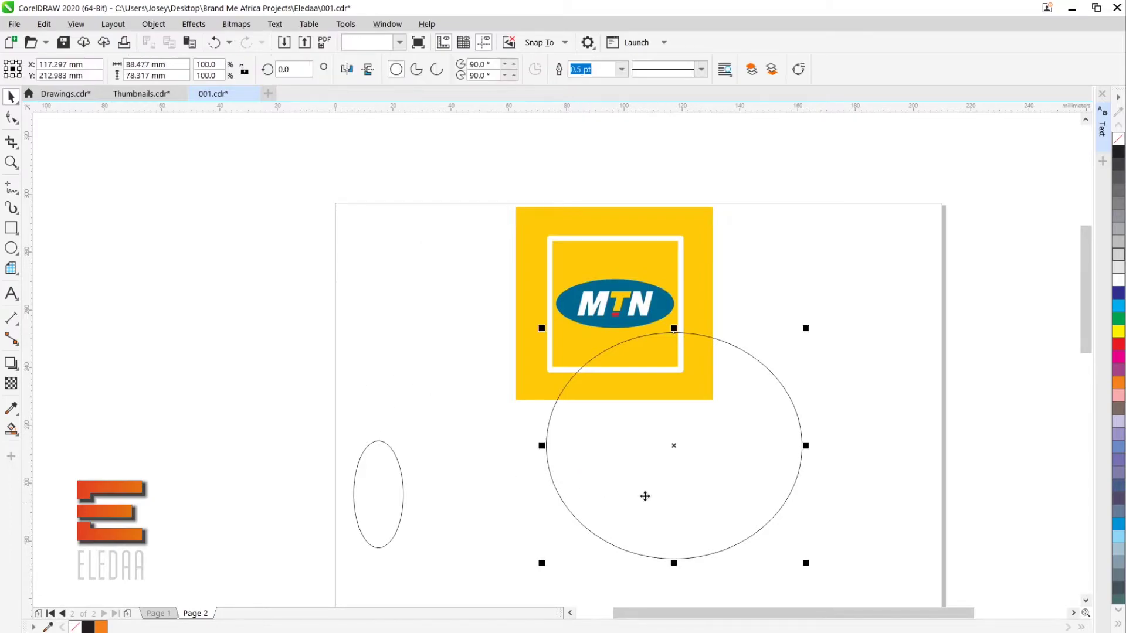
key("Delete")
left_click(393, 487)
key("Delete")
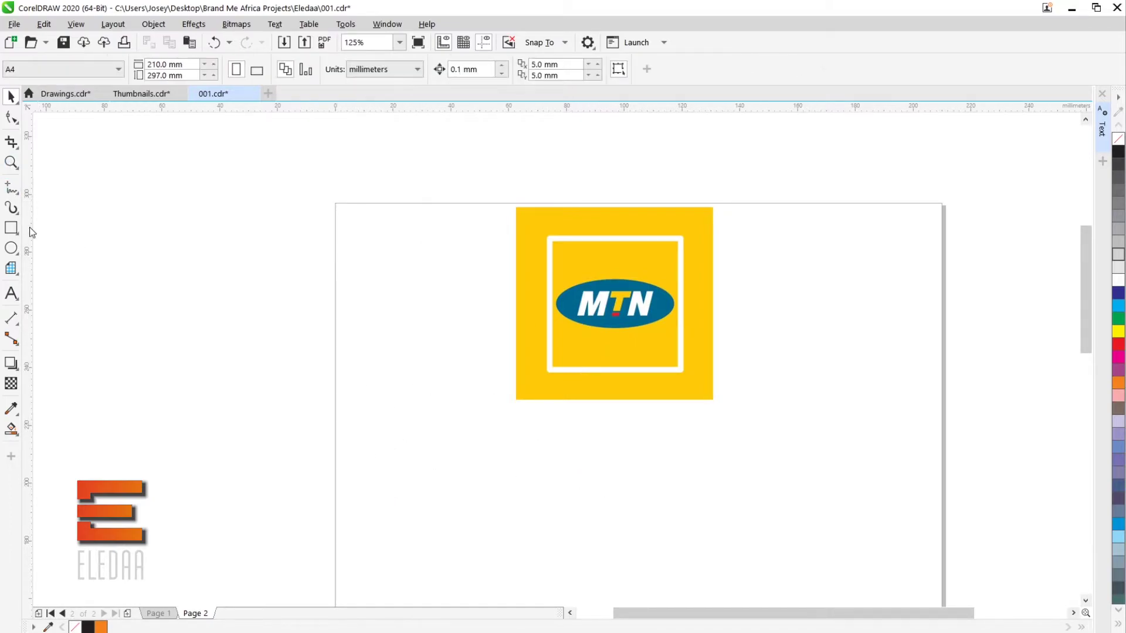
Draw a 3-point ellipse about 74 by 73 mm overlapping the logo's lower part, delete it and return to the regular Ellipse tool.
left_click(21, 256)
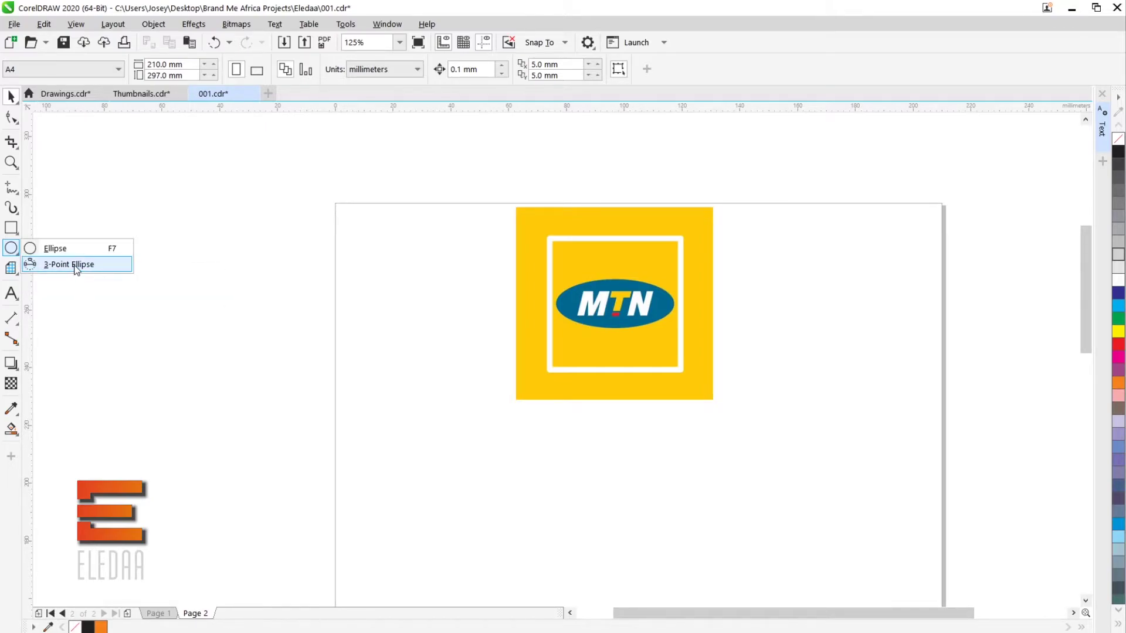
left_click(75, 268)
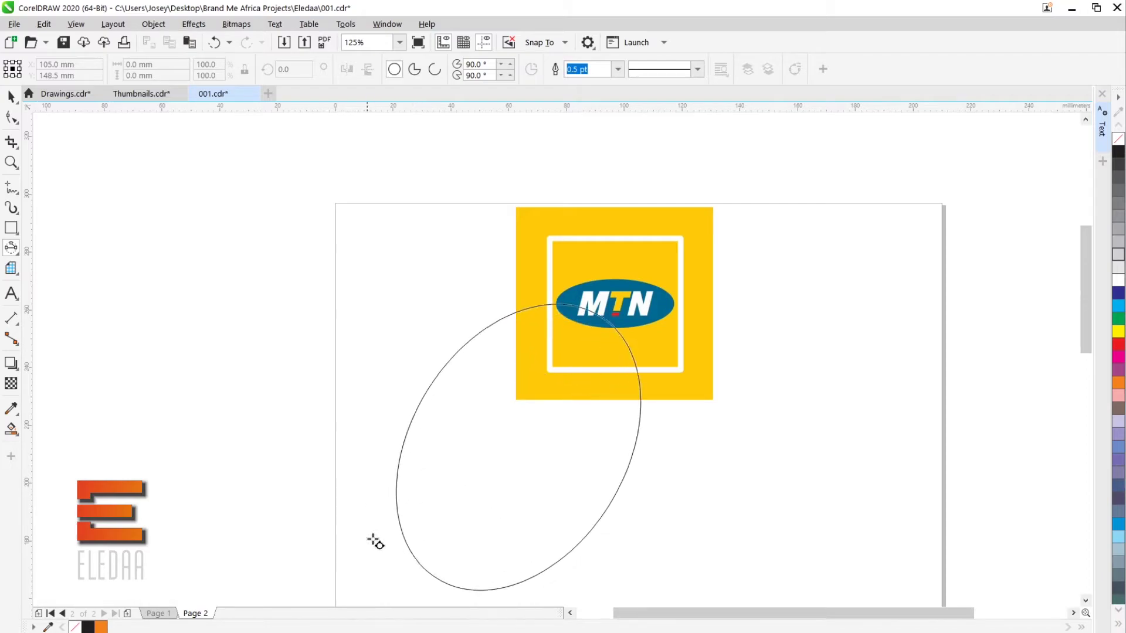
left_click(461, 533)
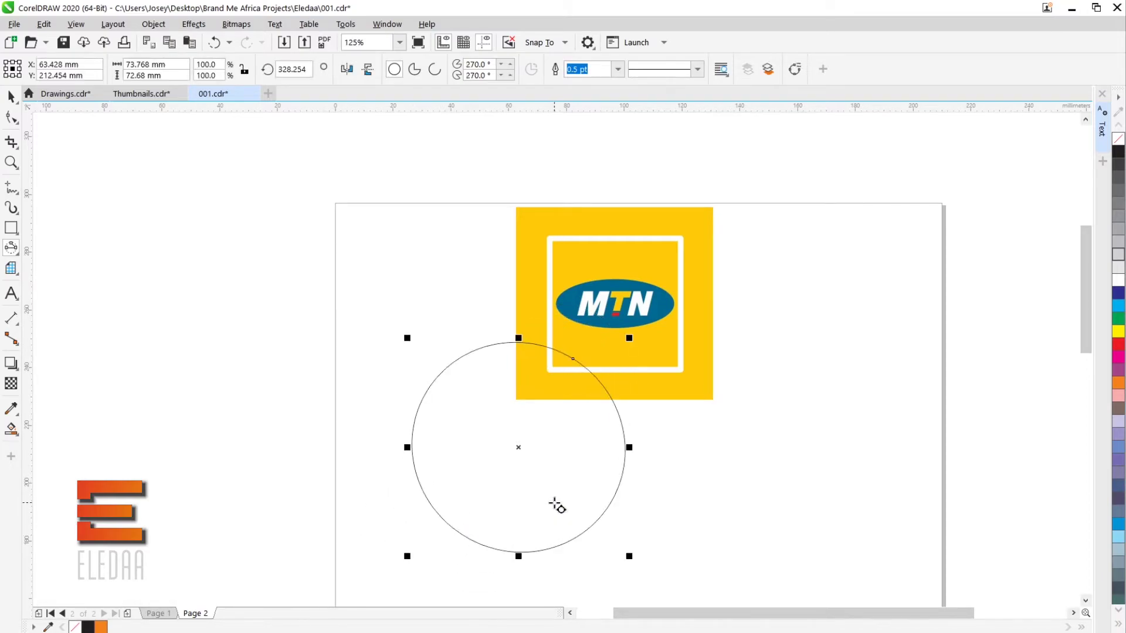
key("Delete")
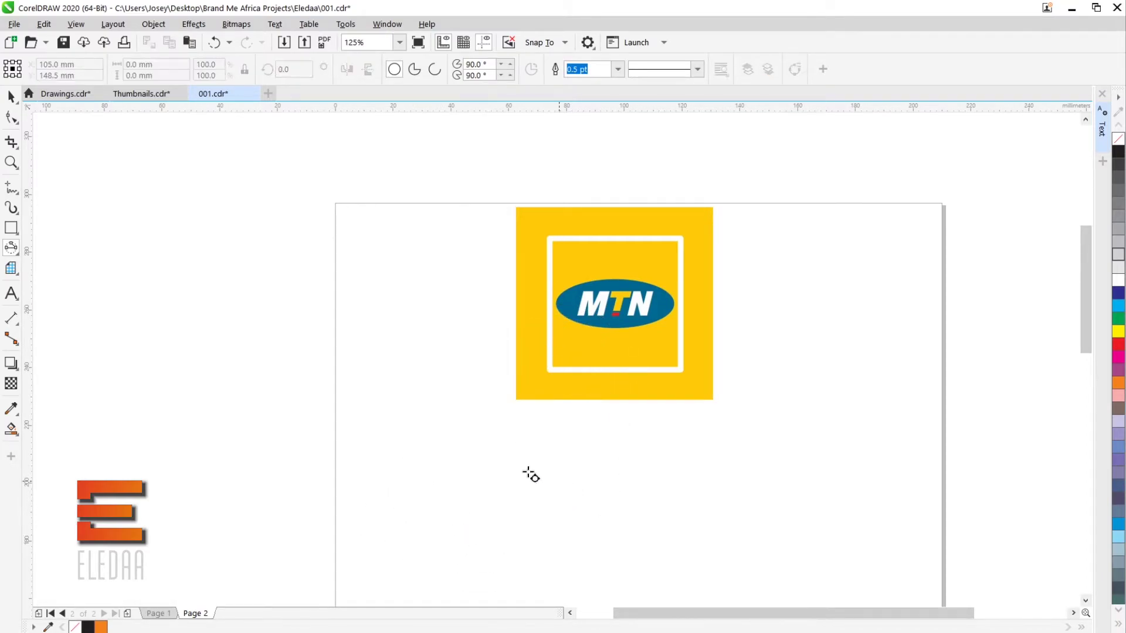
left_click(16, 252)
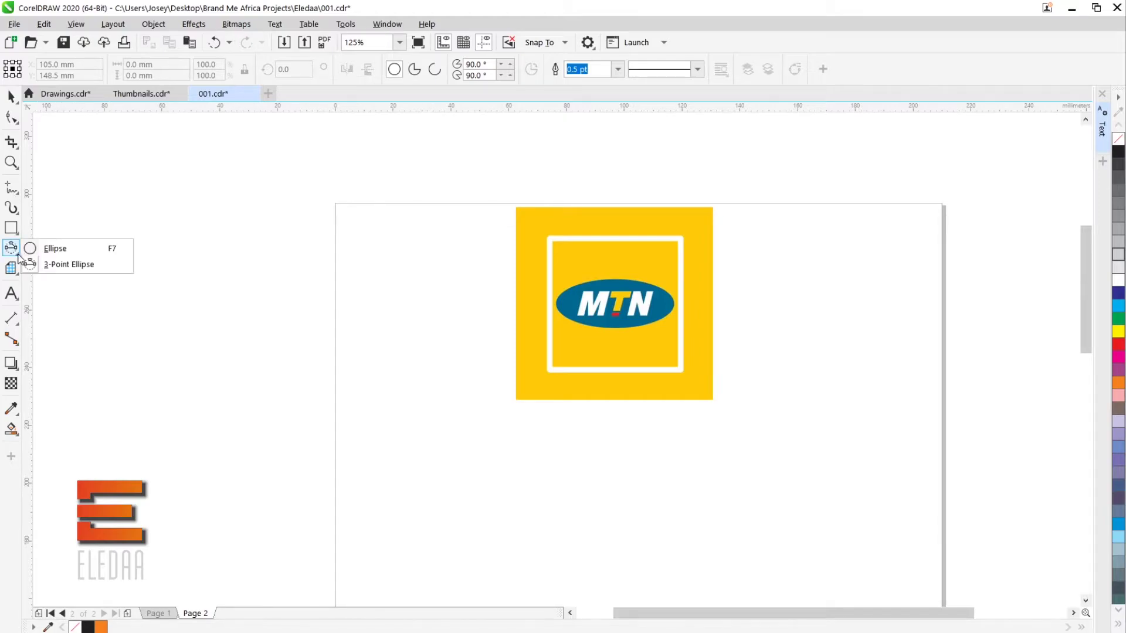
left_click(52, 247)
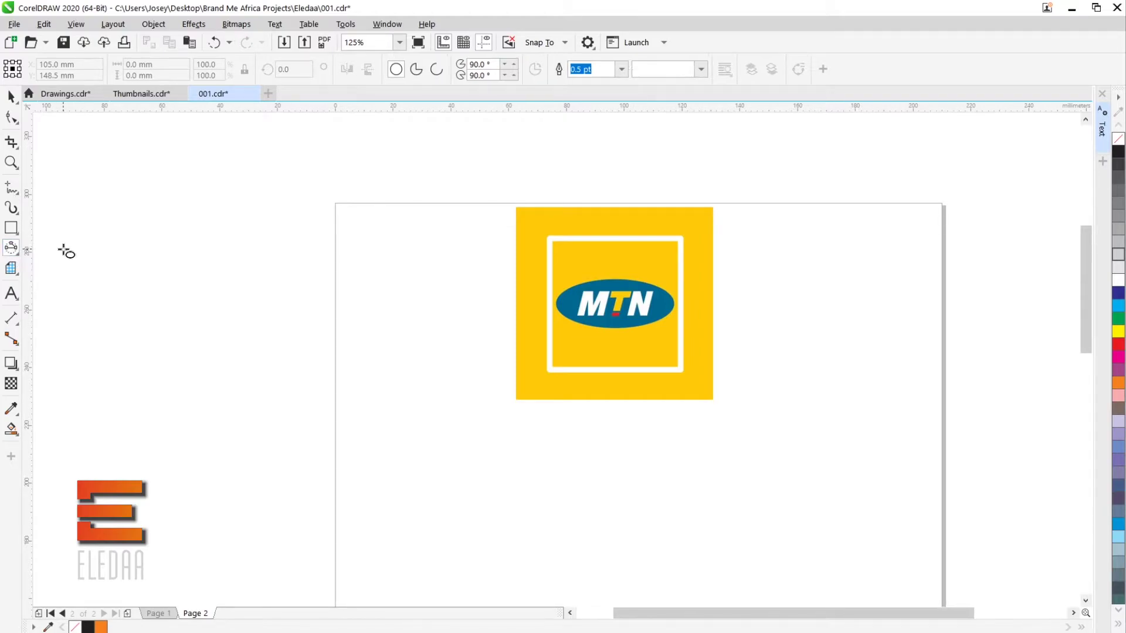
Draw an eight-pointed star about 102 by 95 mm partly over the logo, and delete it.
left_click(18, 275)
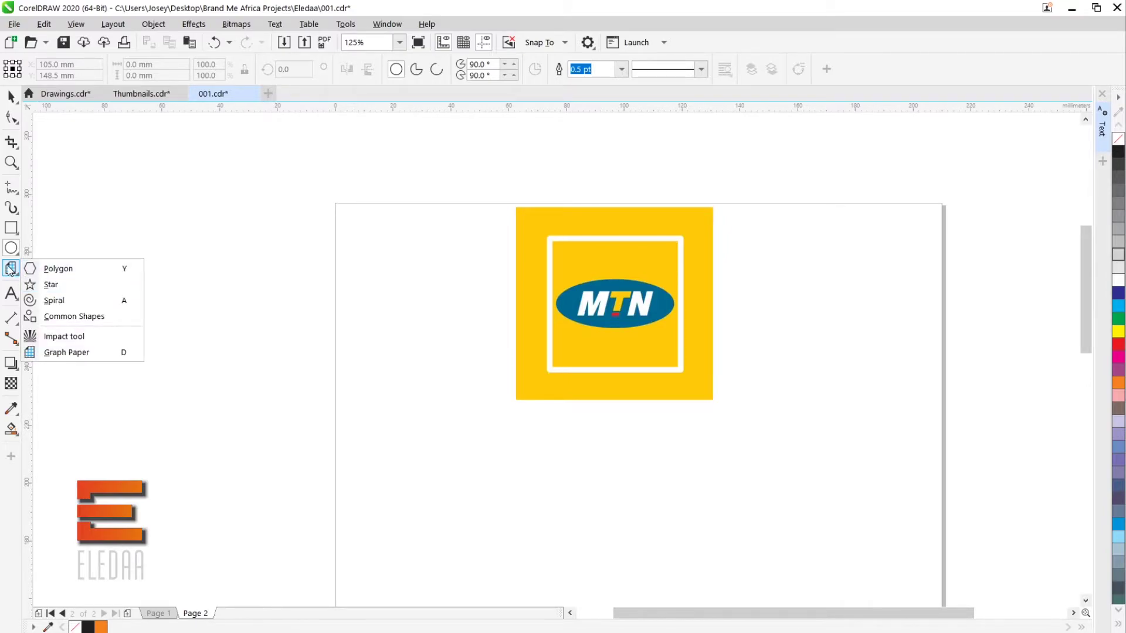
left_click(52, 284)
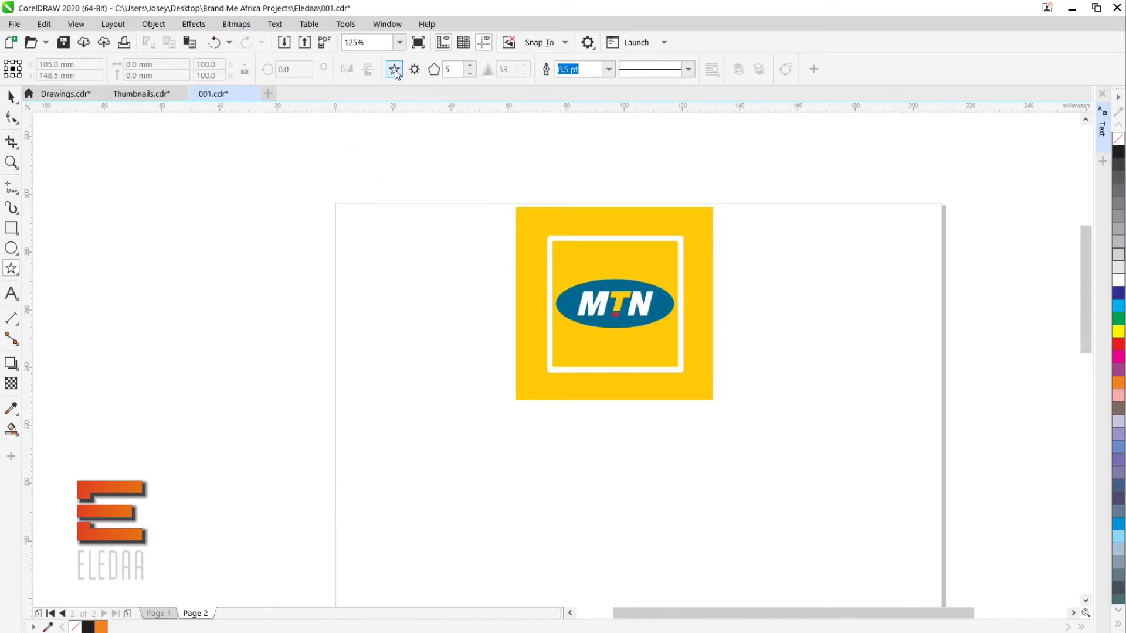
left_click(470, 66)
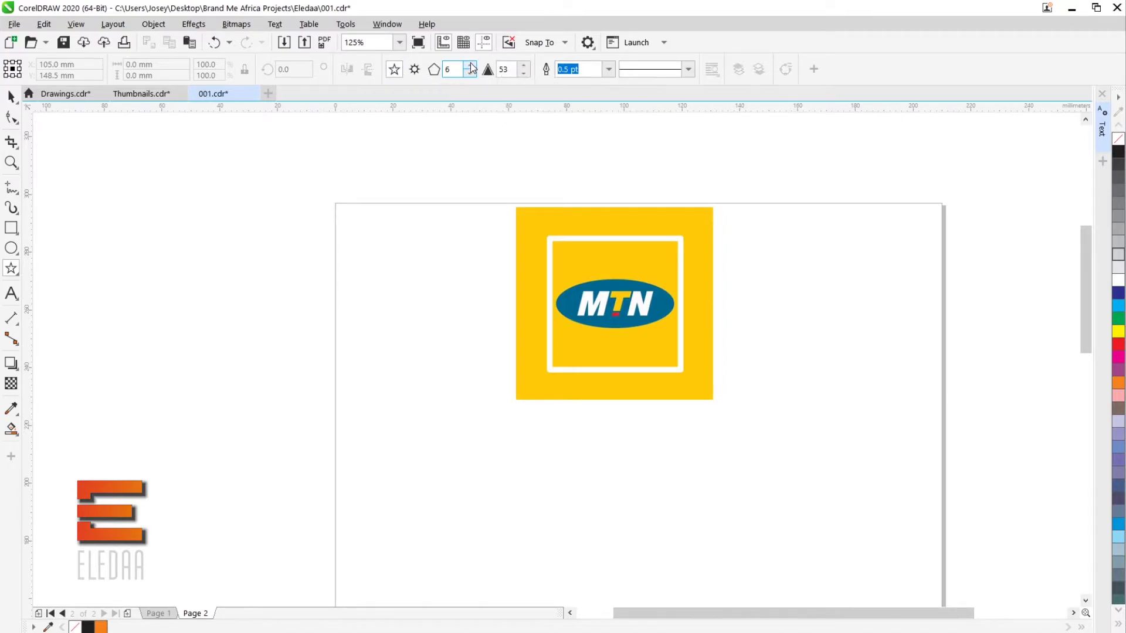
left_click(470, 66)
left_click_drag(367, 270, 663, 547)
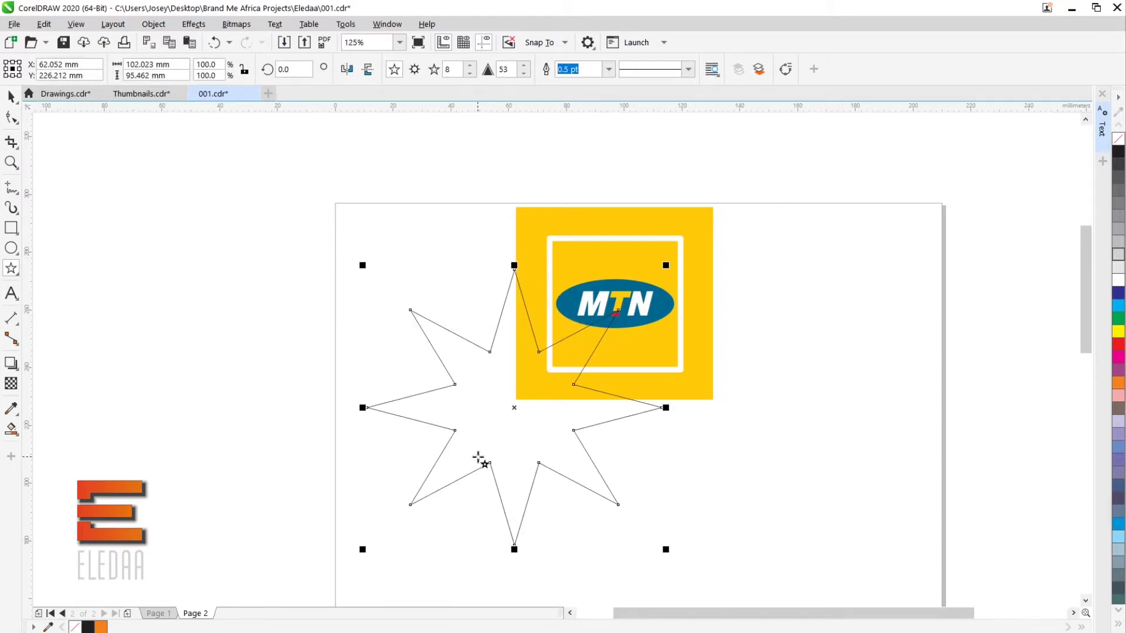
left_click(11, 95)
key("Delete")
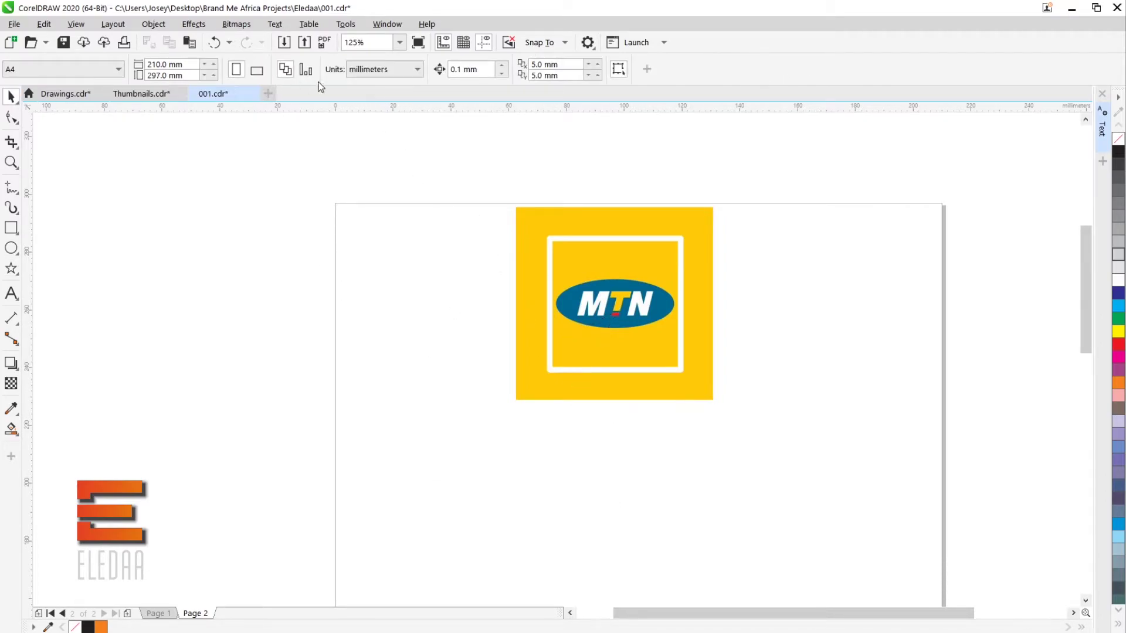
Draw a right-pointing arrow about 26 mm tall from the common shapes in the space below the logo.
left_click(11, 269)
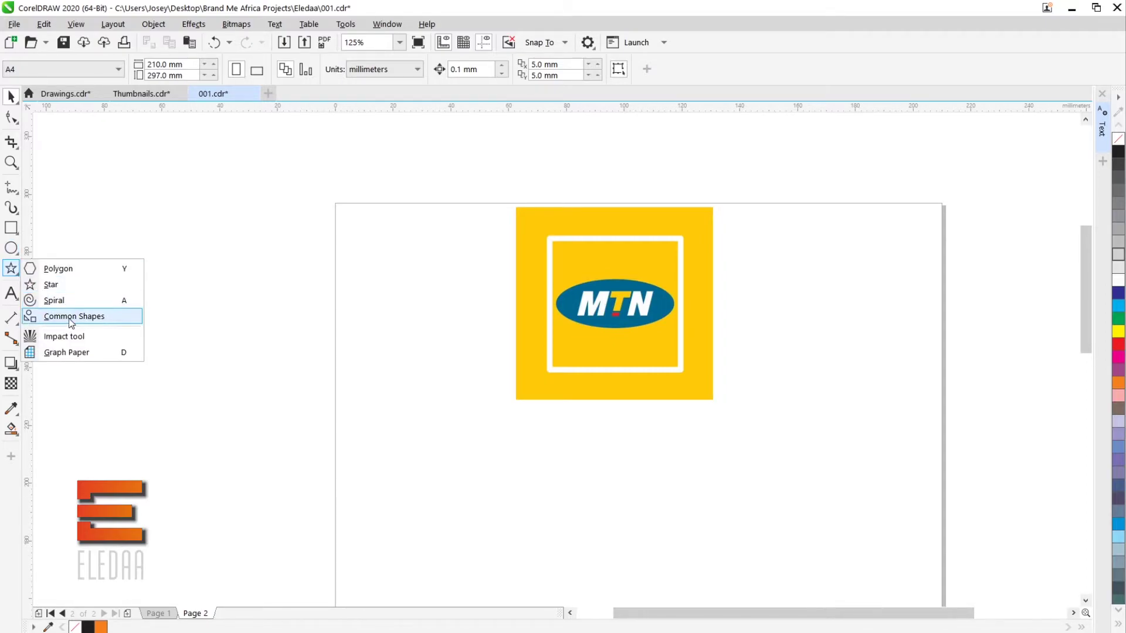
left_click(69, 318)
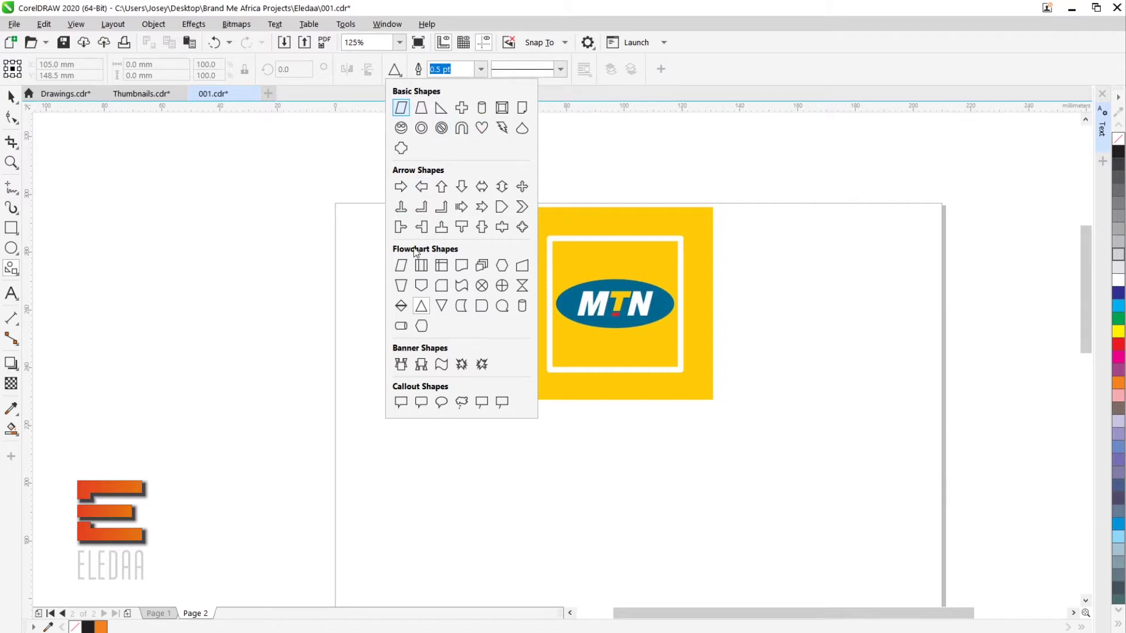
left_click(400, 186)
left_click_drag(551, 447, 291, 528)
Resize the arrow to about 51 mm and again to about 175 mm wide, and delete it.
left_click_drag(291, 485, 399, 500)
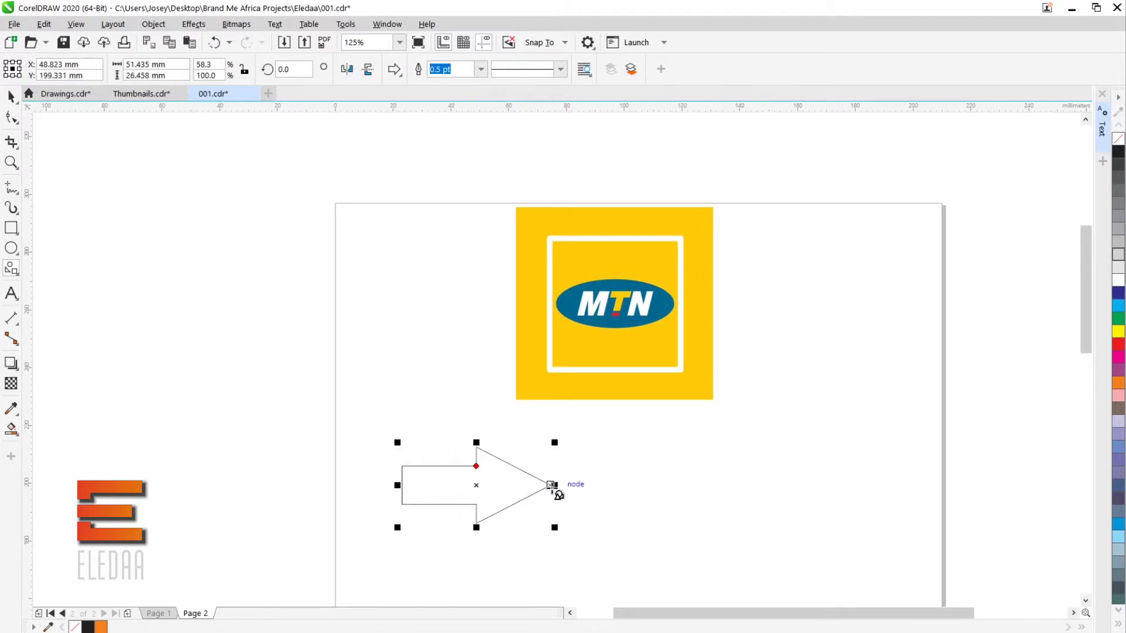
left_click_drag(555, 484, 909, 525)
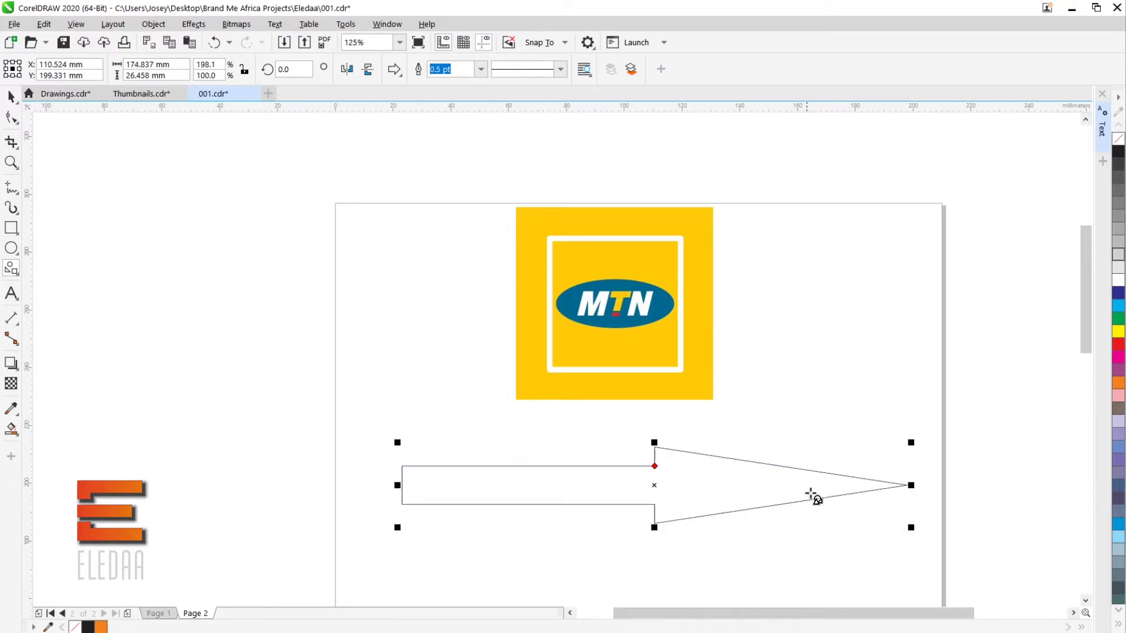
key("Delete")
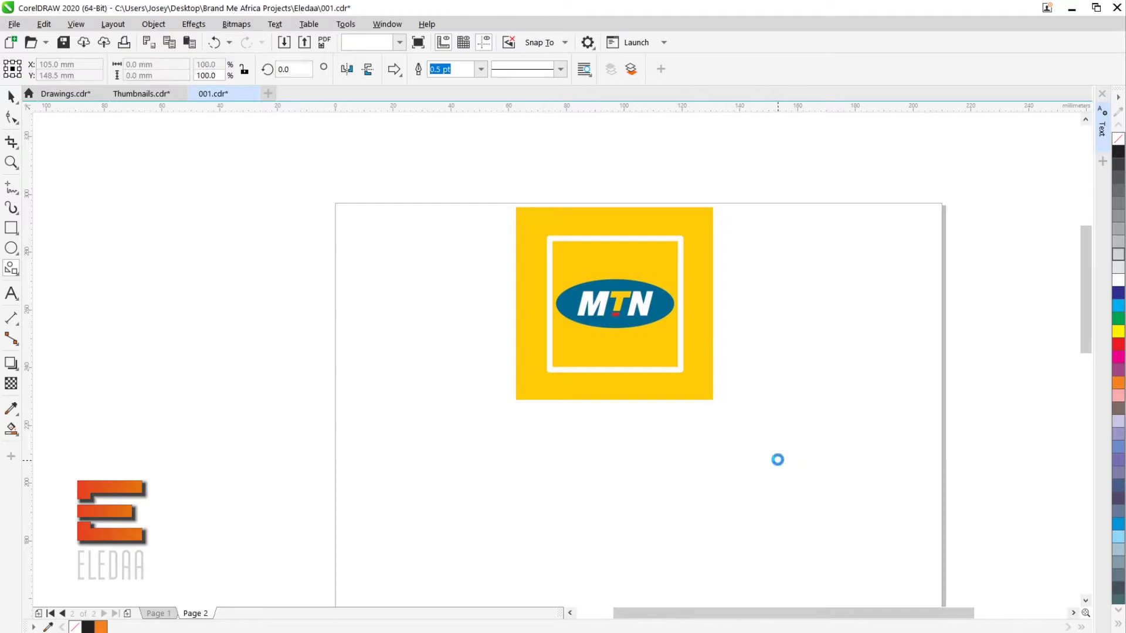
left_click(403, 77)
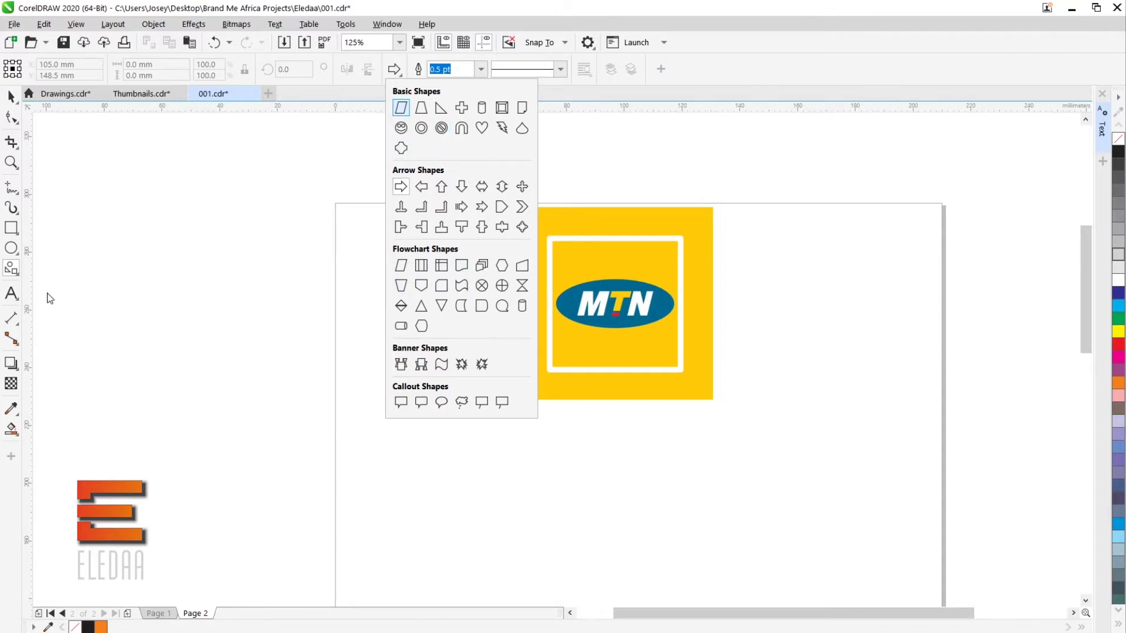
left_click(15, 297)
left_click(16, 300)
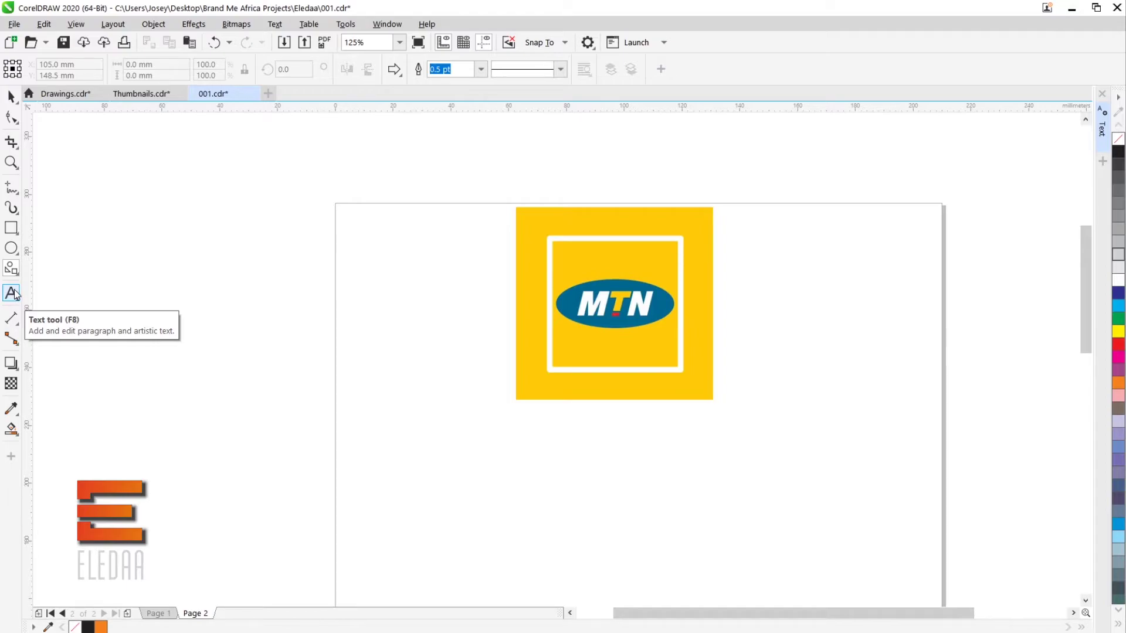
Add the artistic text "MTN" in the empty space below the logo, replacing the mistyped characters.
left_click(11, 293)
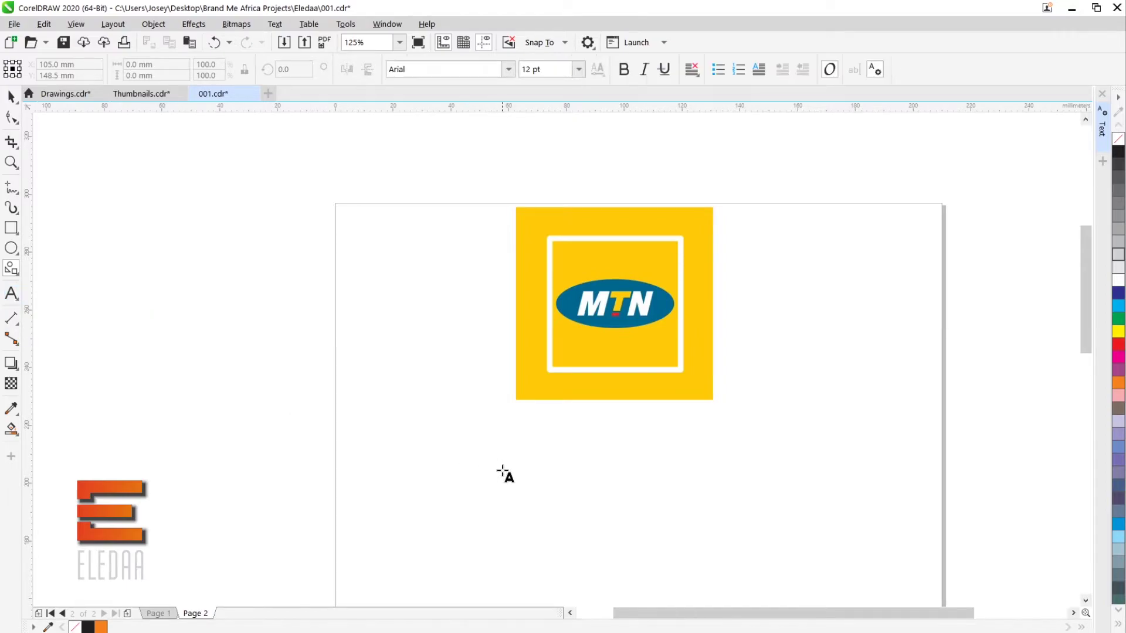
left_click(503, 463)
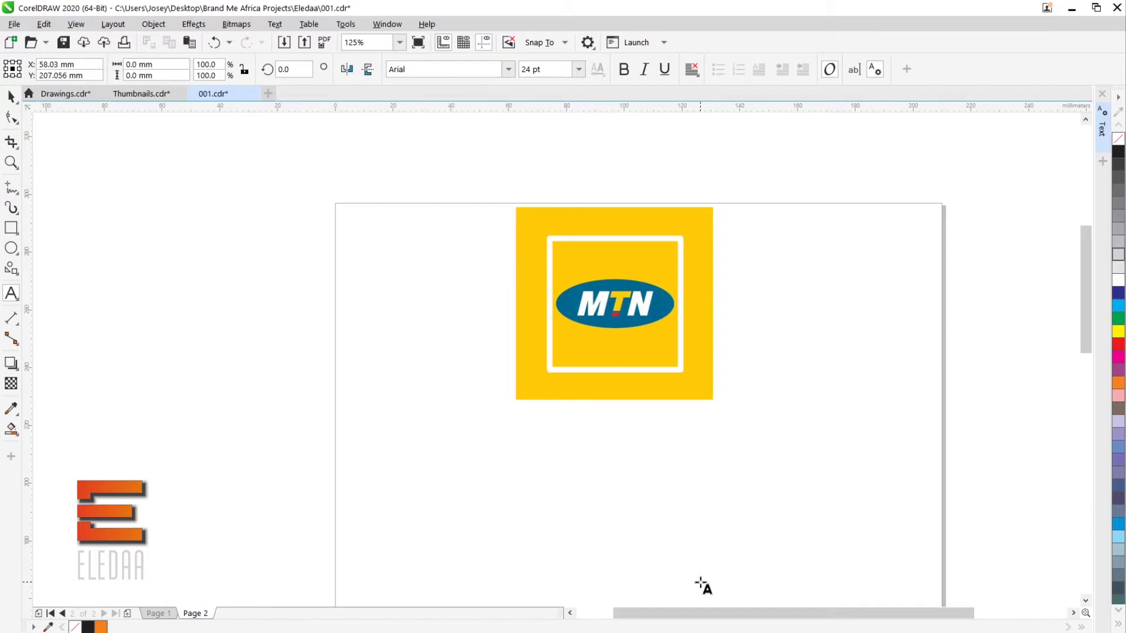
type("ahnej")
key("BackSpace")
key("BackSpace")
key("BackSpace")
key("BackSpace")
key("BackSpace")
type("MTN")
left_click(10, 98)
left_click(10, 98)
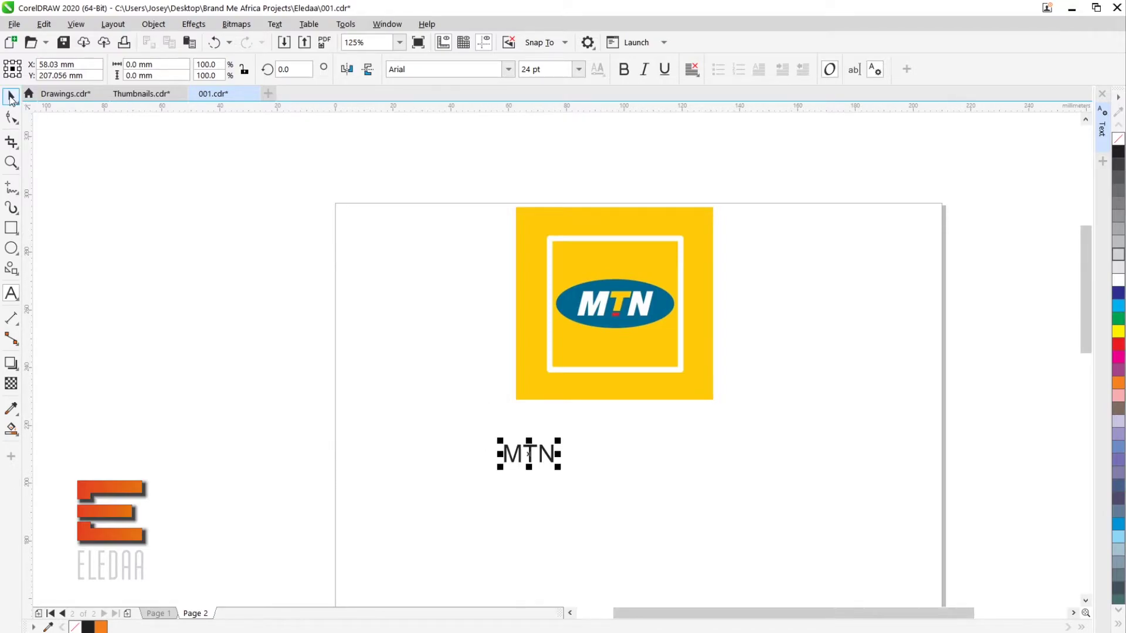
Set the MTN text's font to Montserrat Black Italic and enlarge it to about 71 by 20 mm.
left_click(509, 72)
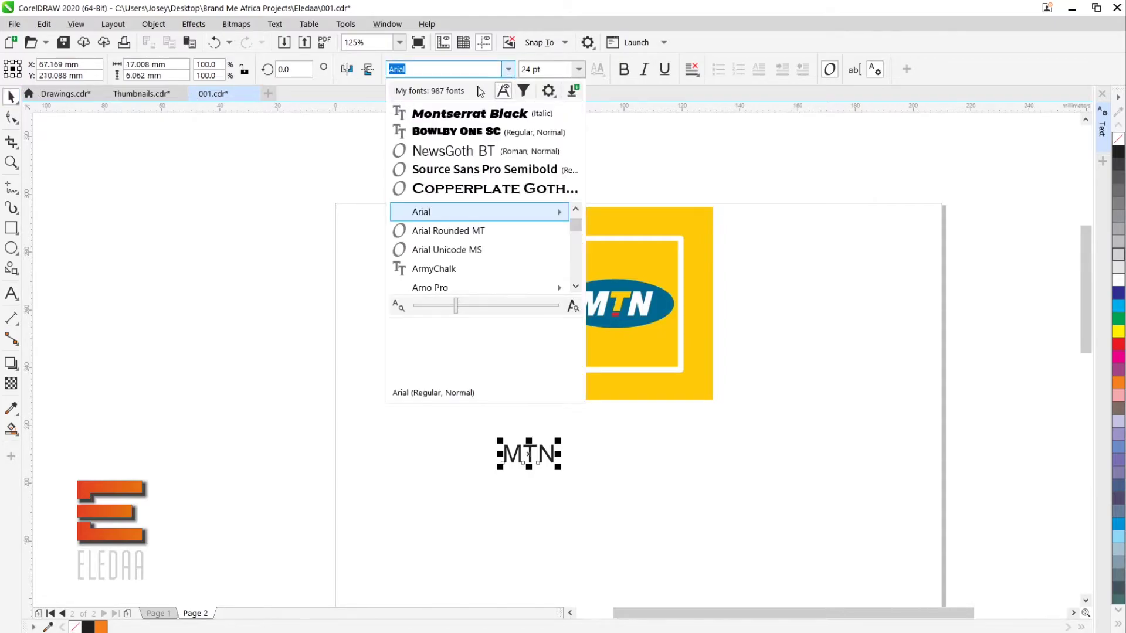
left_click(461, 114)
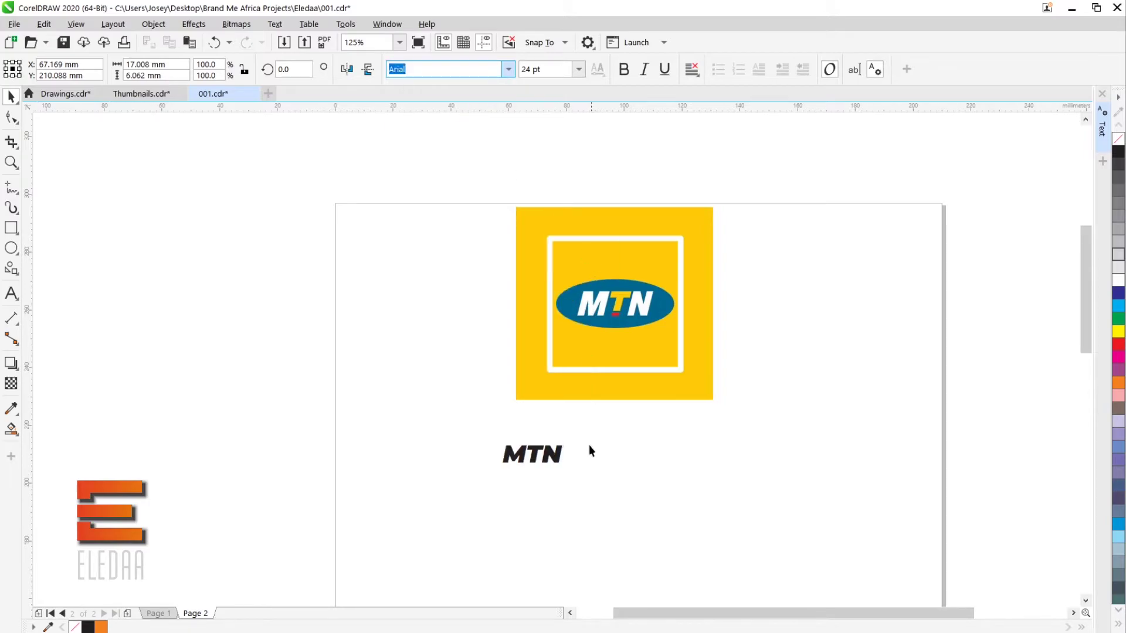
left_click_drag(568, 467, 684, 555)
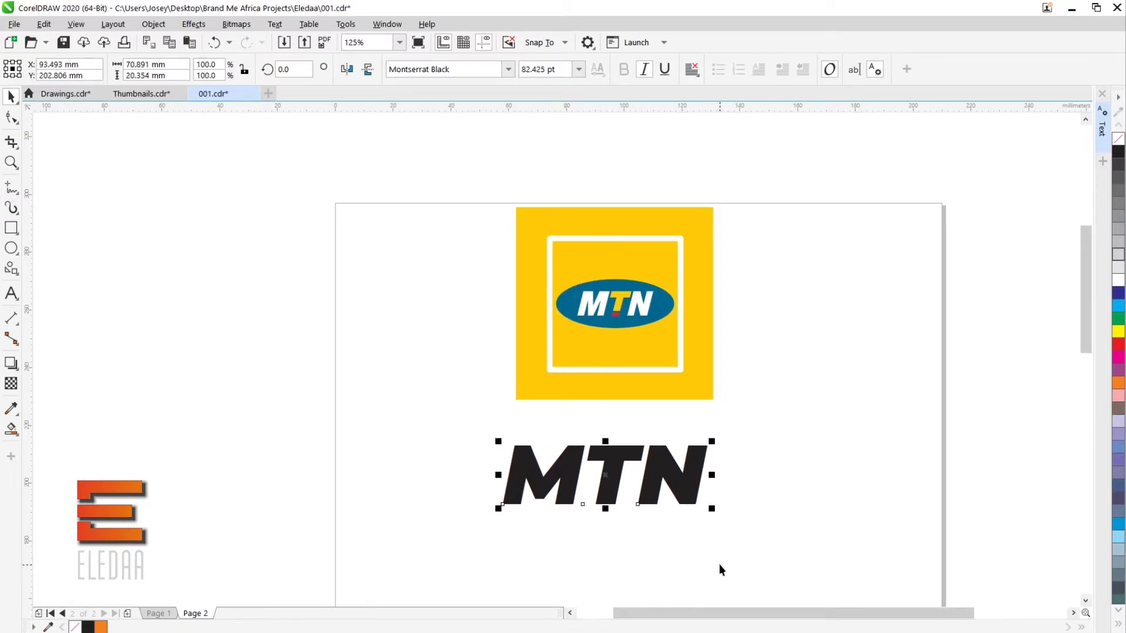
left_click(841, 418)
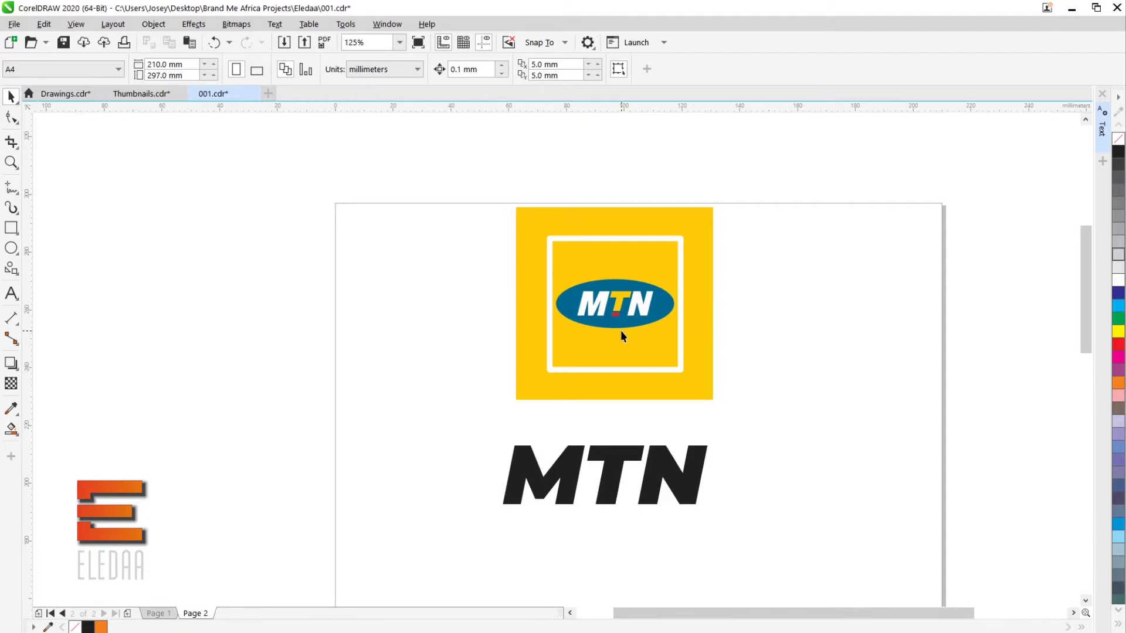
Move the logo to the page's upper-left corner and delete the large MTN text.
left_click_drag(656, 319, 482, 311)
left_click(624, 474)
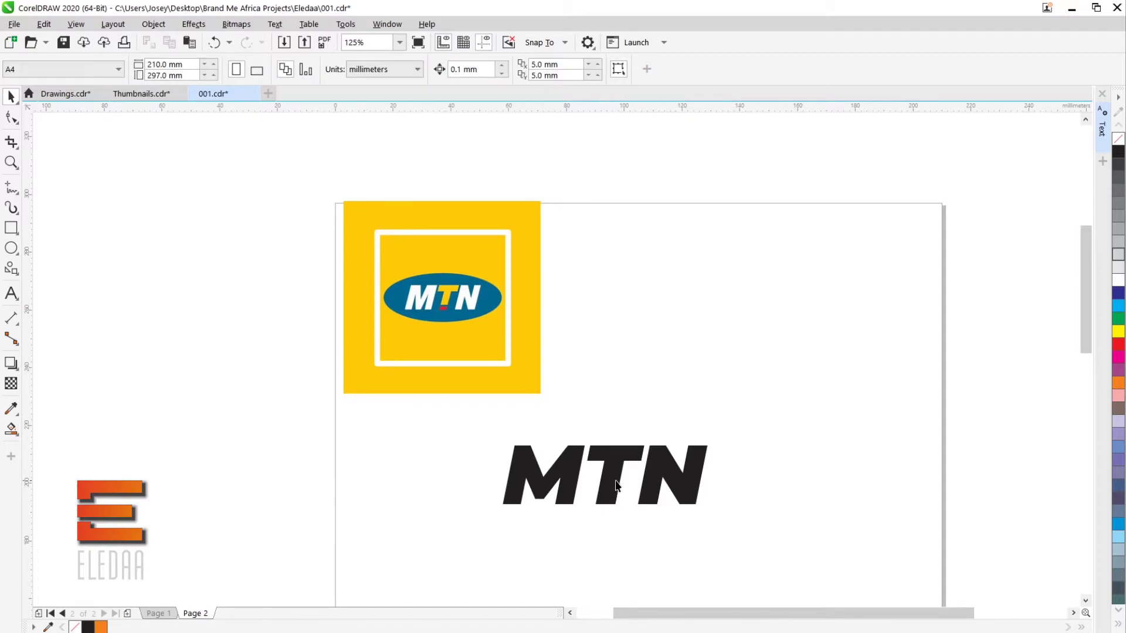
left_click(620, 487)
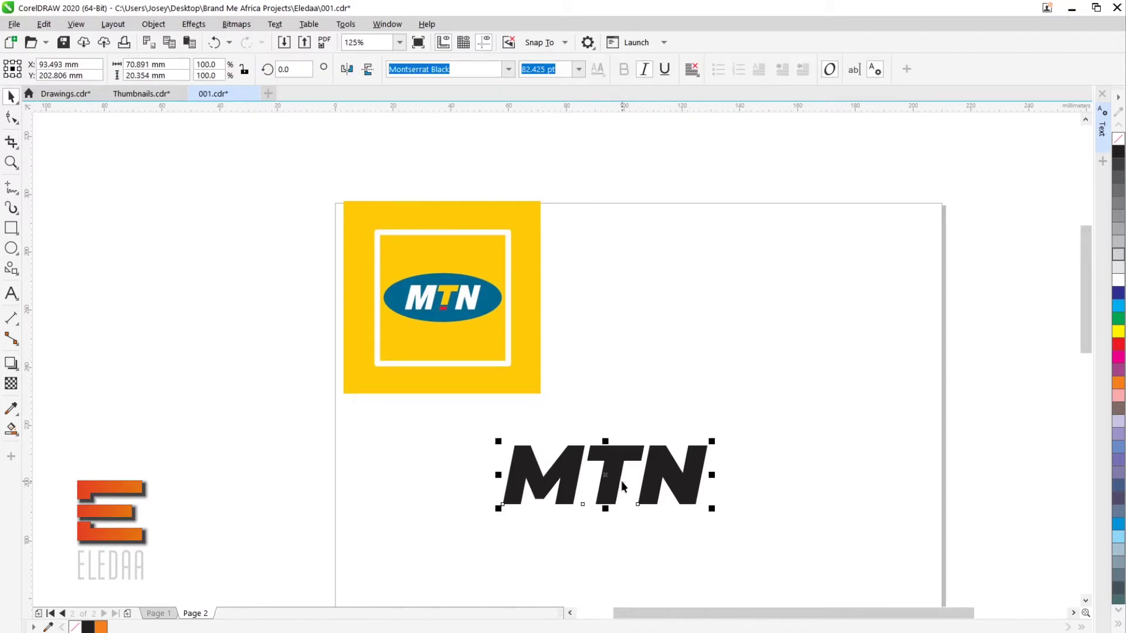
key("Delete")
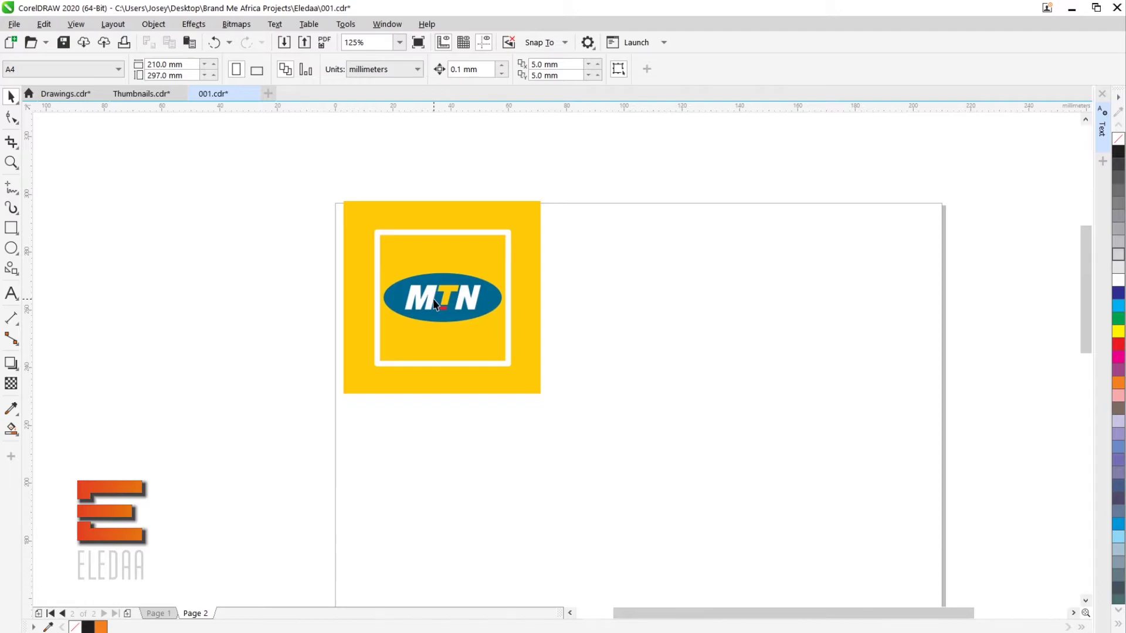
Add new artistic text "MTN" in the empty space to the right of the logo, leaving it selected.
left_click(11, 293)
left_click(11, 293)
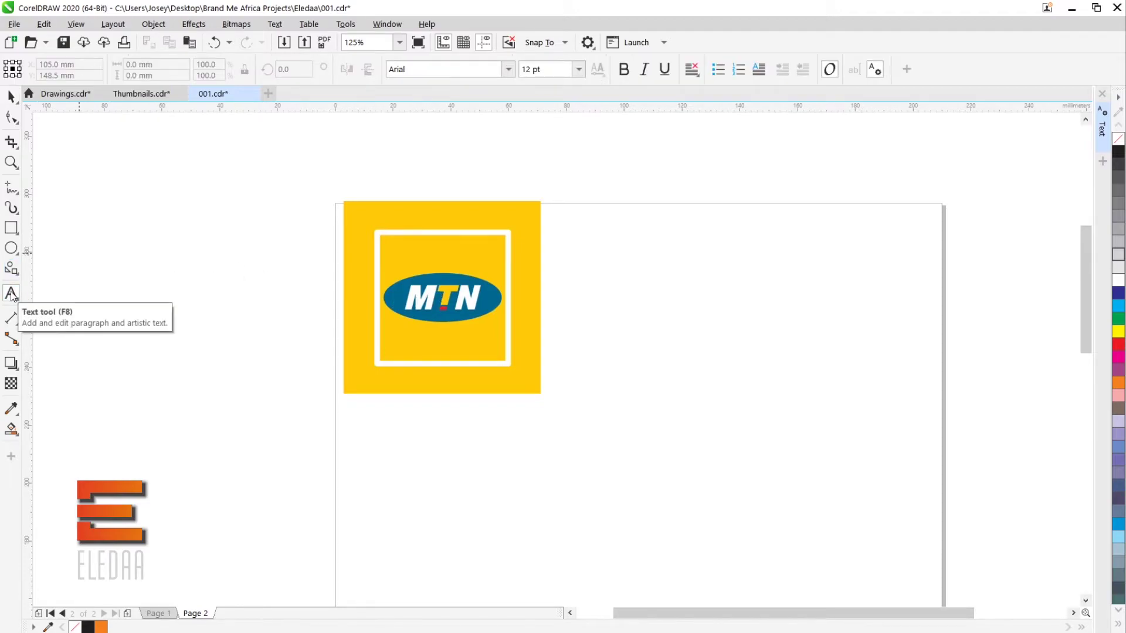
left_click(704, 312)
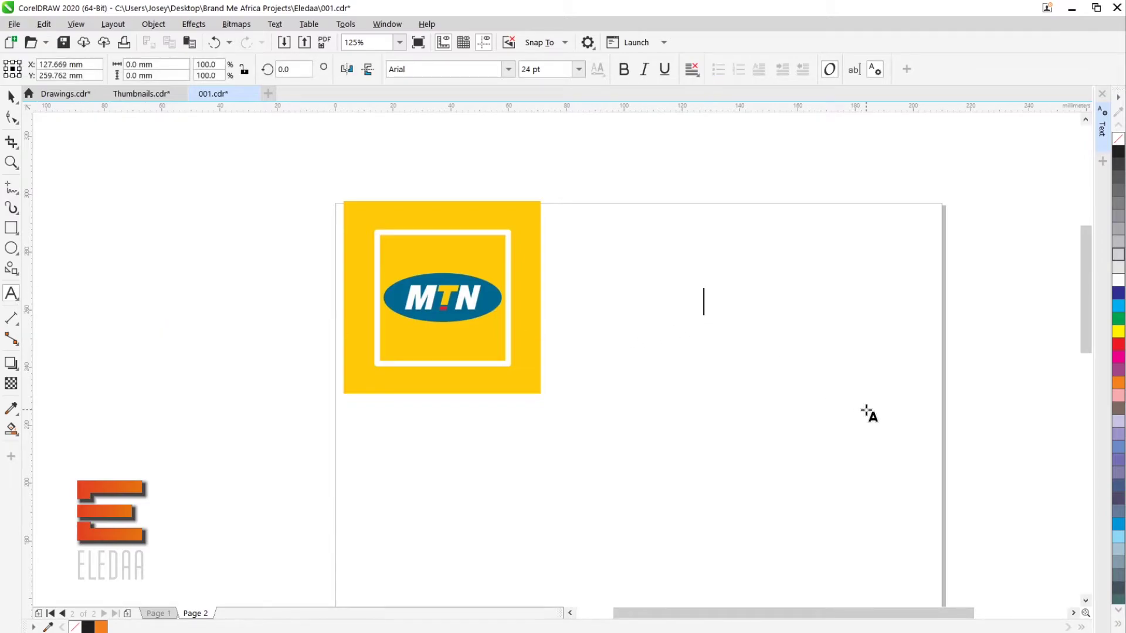
type("MT")
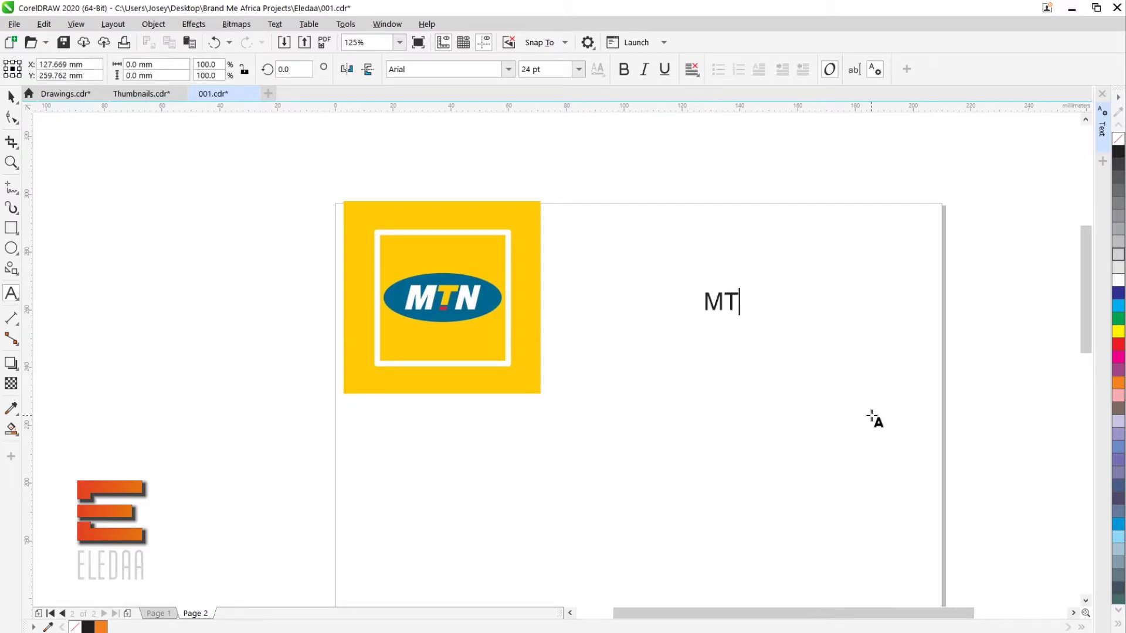
type("N")
key("Escape")
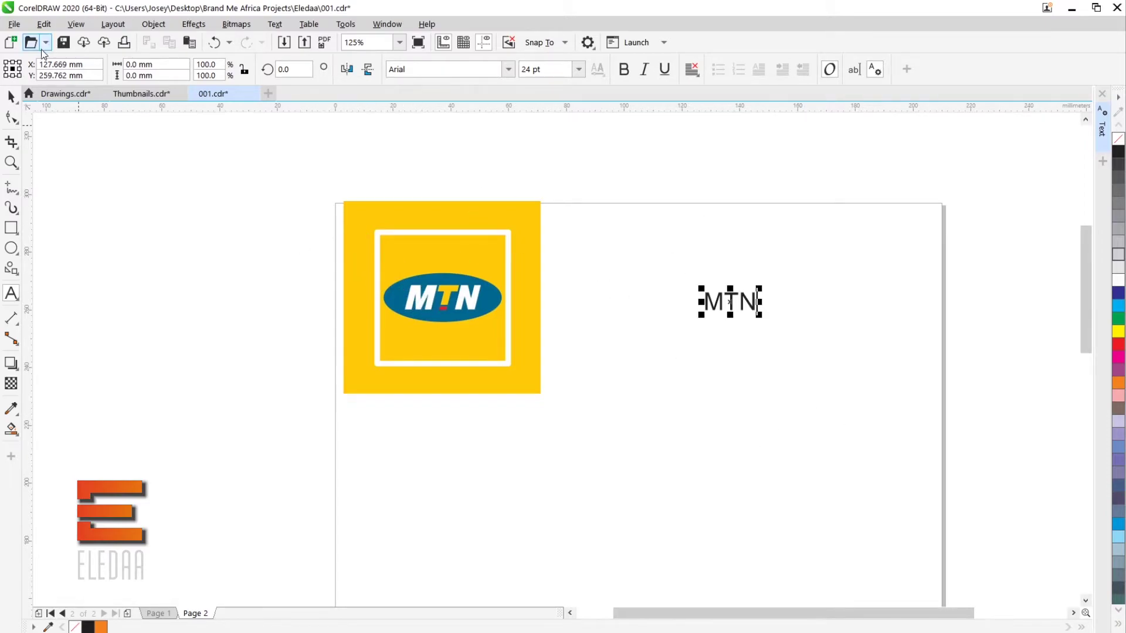
left_click(12, 97)
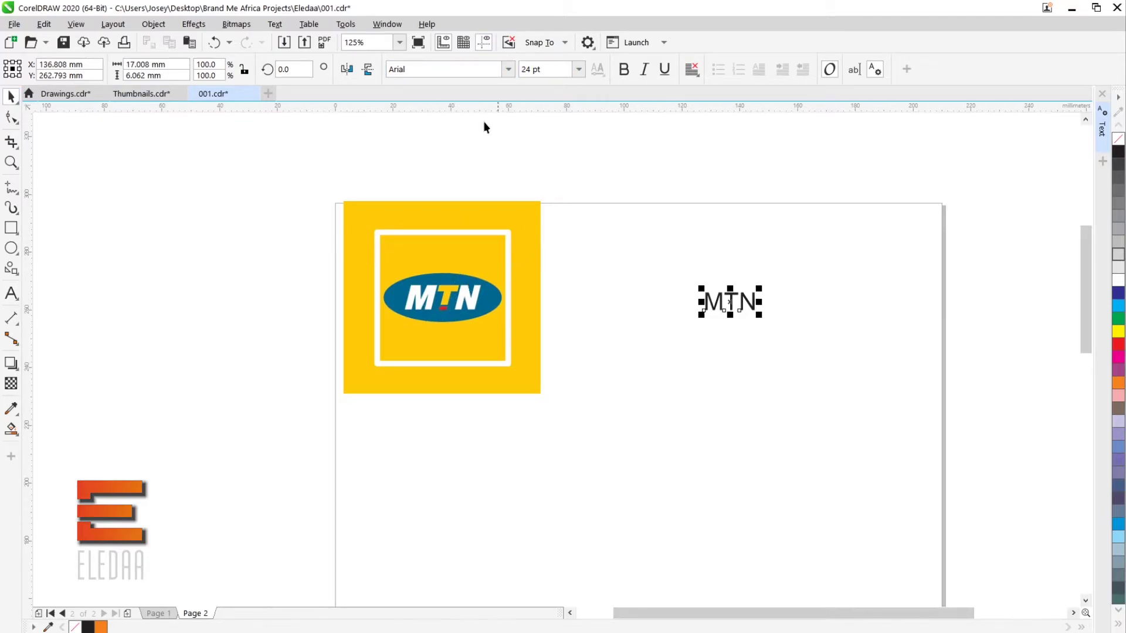
Set the font of the MTN text beside the logo to Montserrat Black Italic.
left_click(509, 69)
left_click(507, 69)
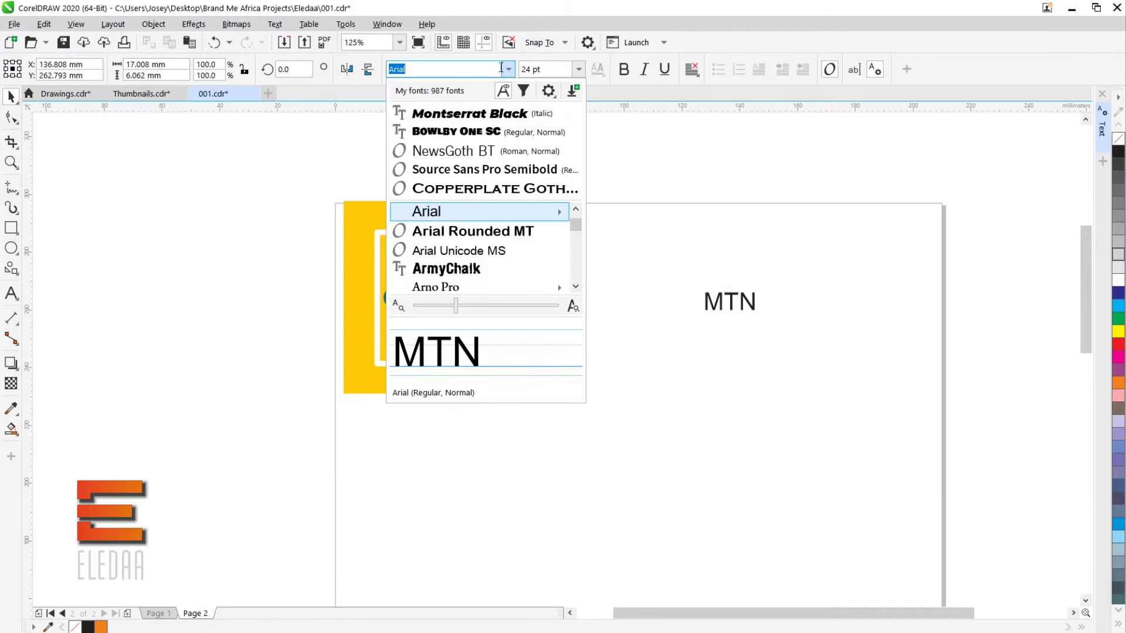
left_click(469, 113)
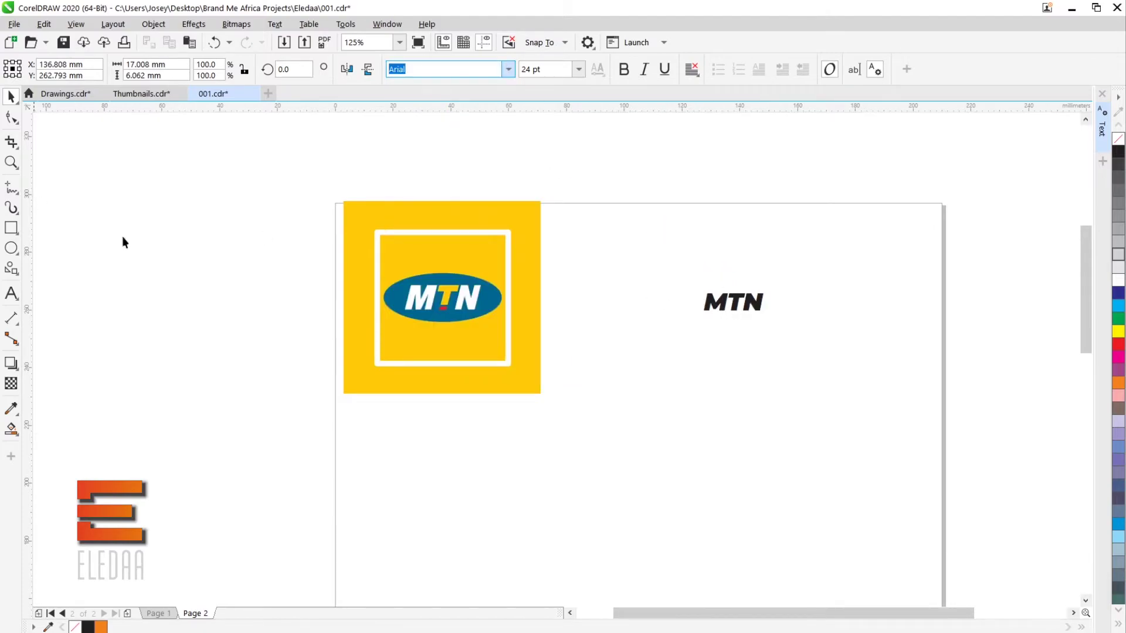
Enlarge the MTN text beside the logo proportionally to about 37 by 11 mm.
left_click(742, 308)
left_click_drag(743, 308, 790, 331)
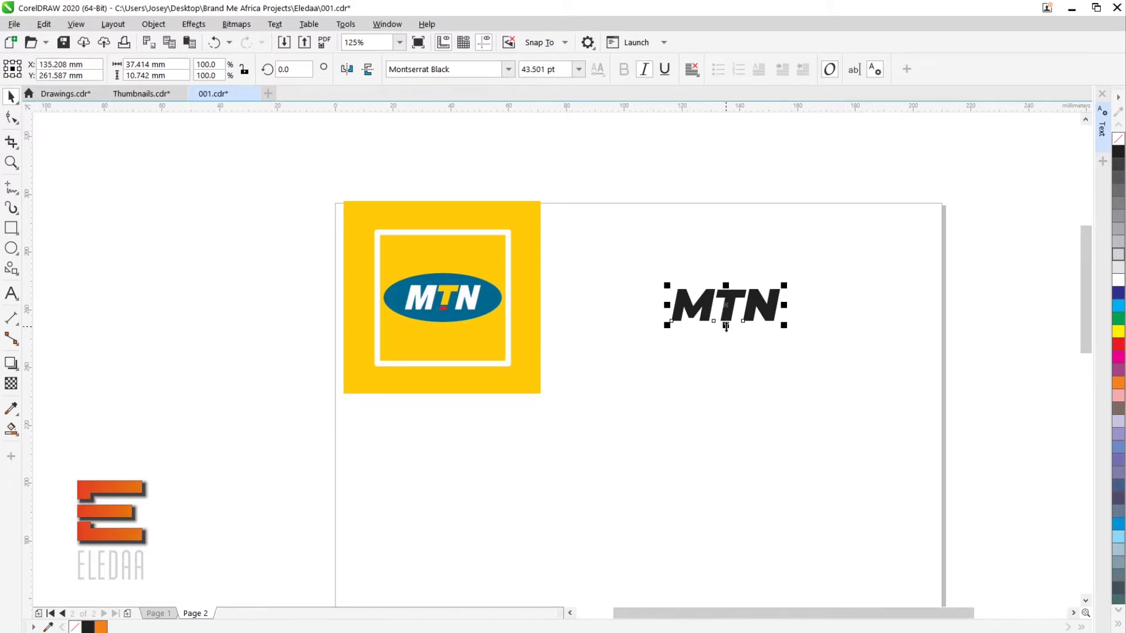
Try stretching the MTN text vertically to about 45 mm tall, and undo the stretch.
left_click_drag(726, 325, 713, 425)
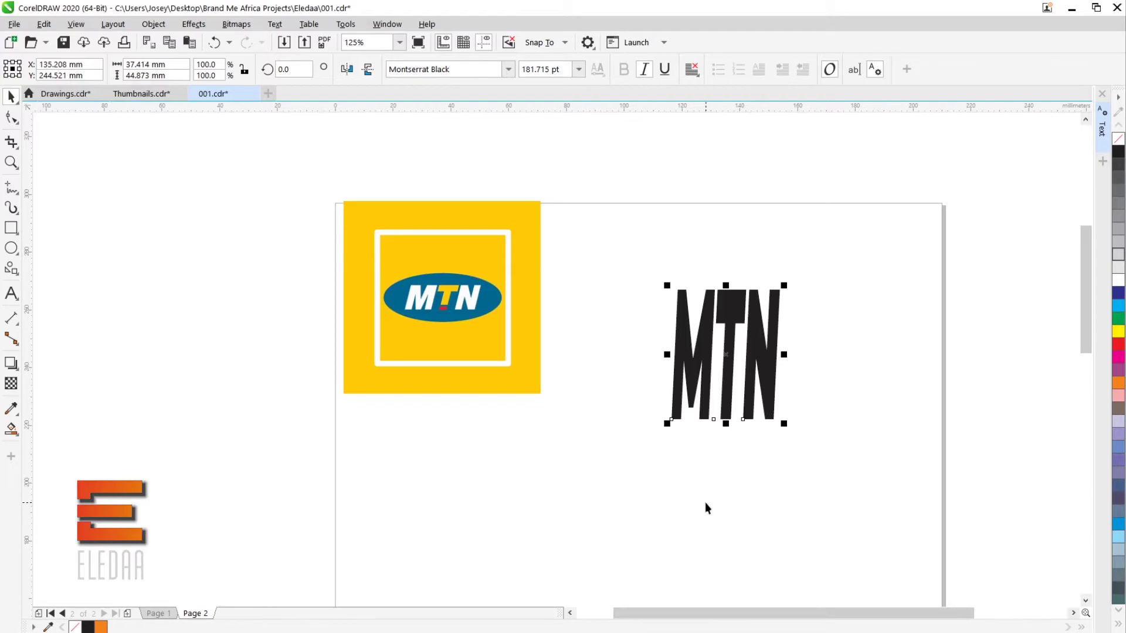
key("ctrl+z")
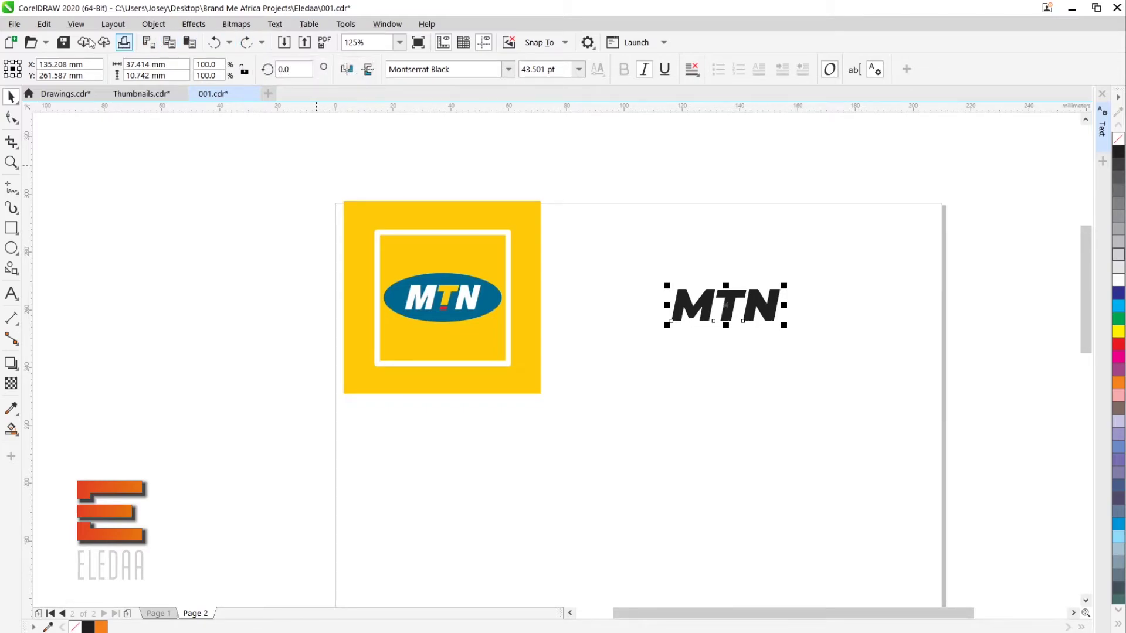
left_click(45, 24)
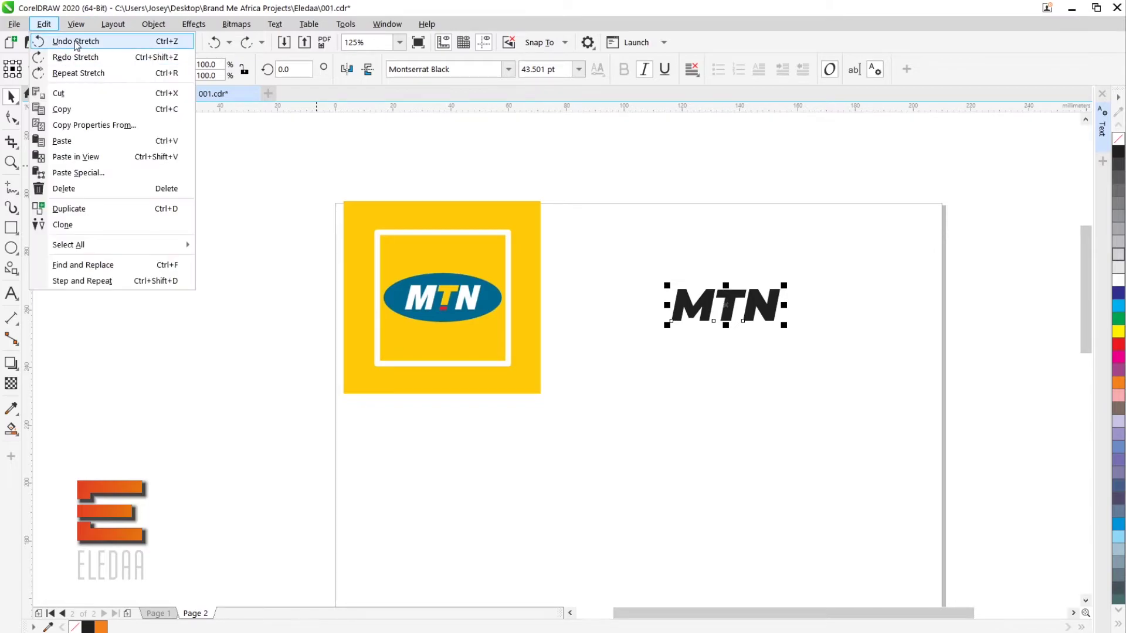
left_click(780, 287)
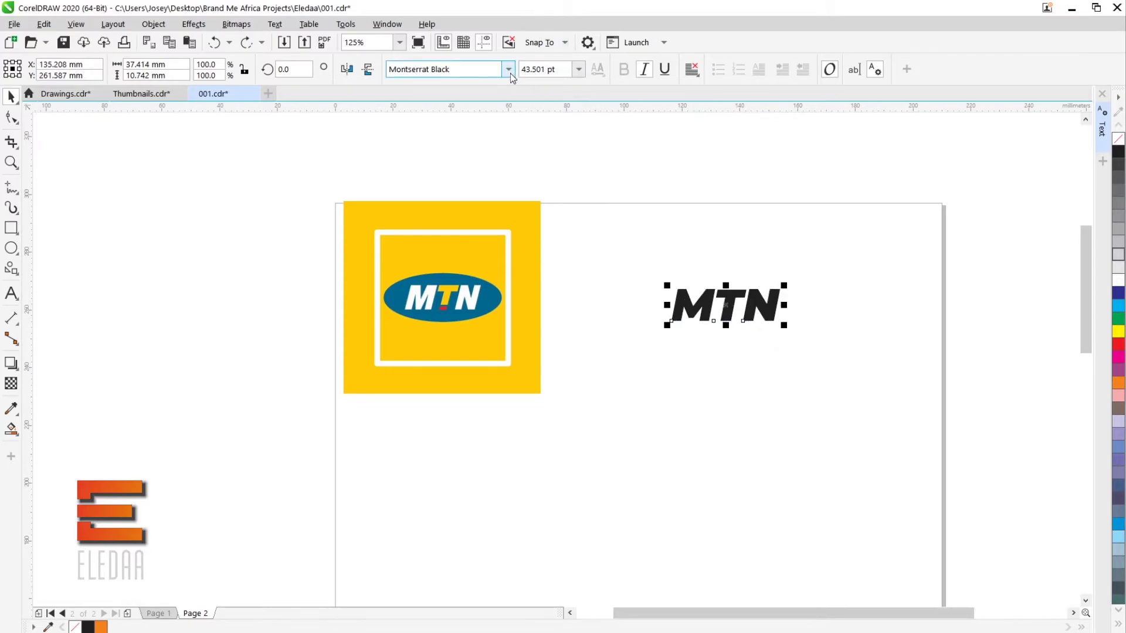
Scale the MTN text proportionally to about 61 by 18 mm and move it slightly closer to the logo.
left_click_drag(785, 284, 901, 230)
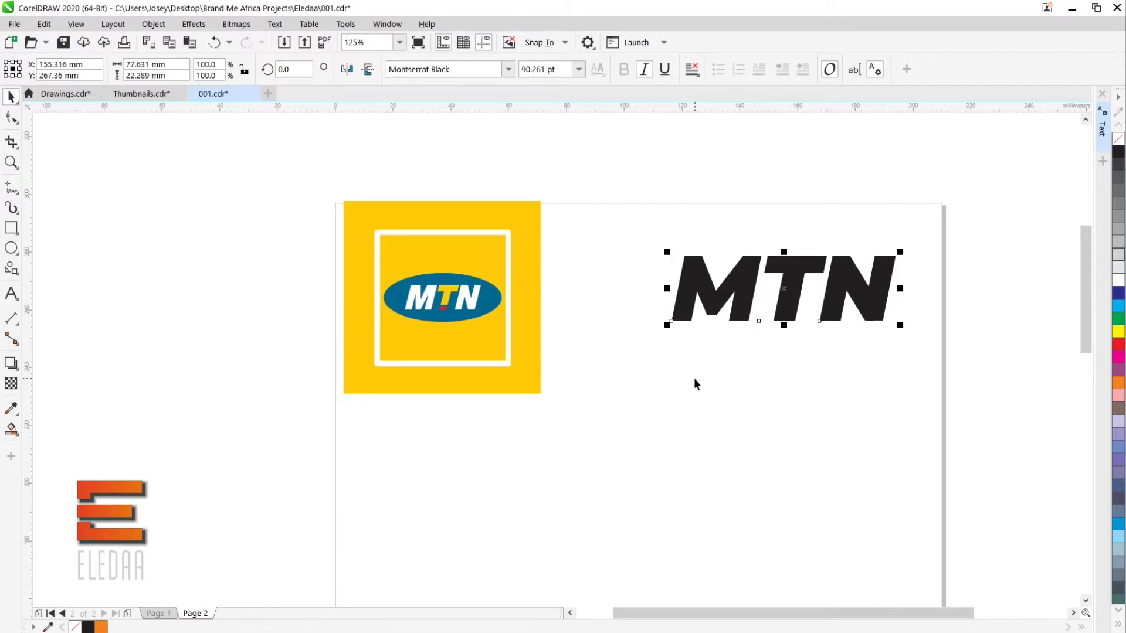
left_click_drag(789, 272, 751, 285)
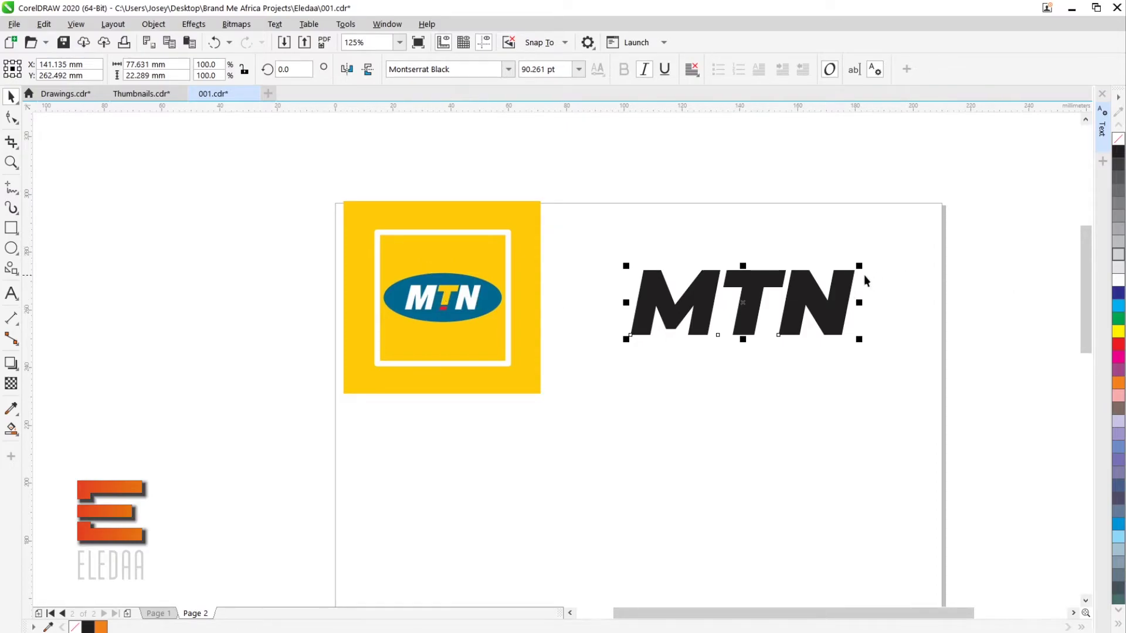
left_click_drag(859, 266, 827, 282)
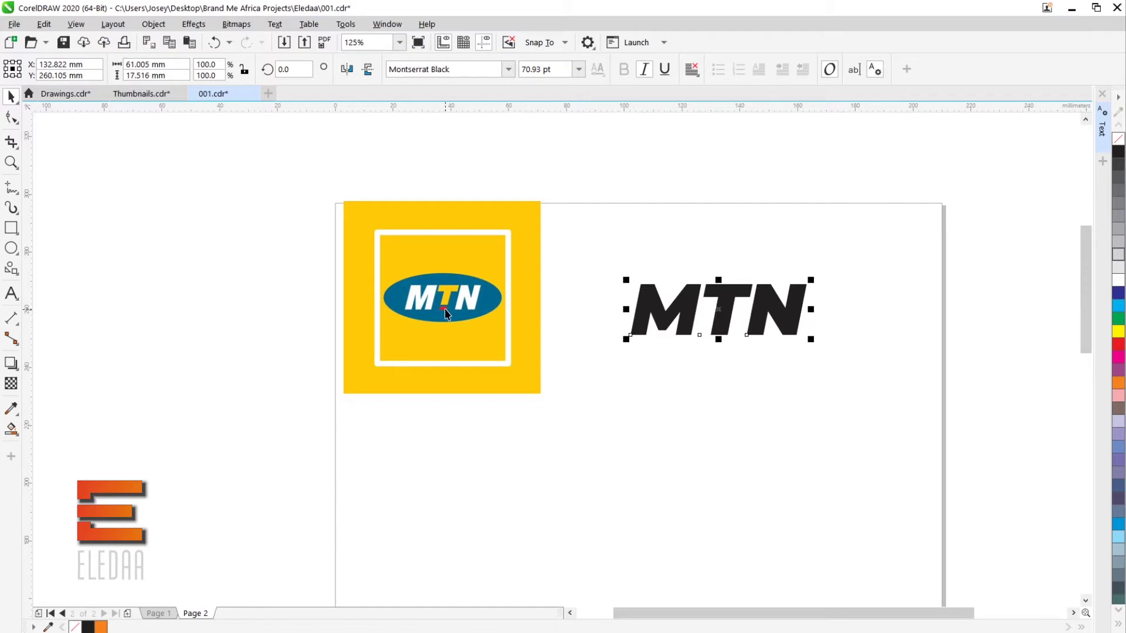
left_click(754, 399)
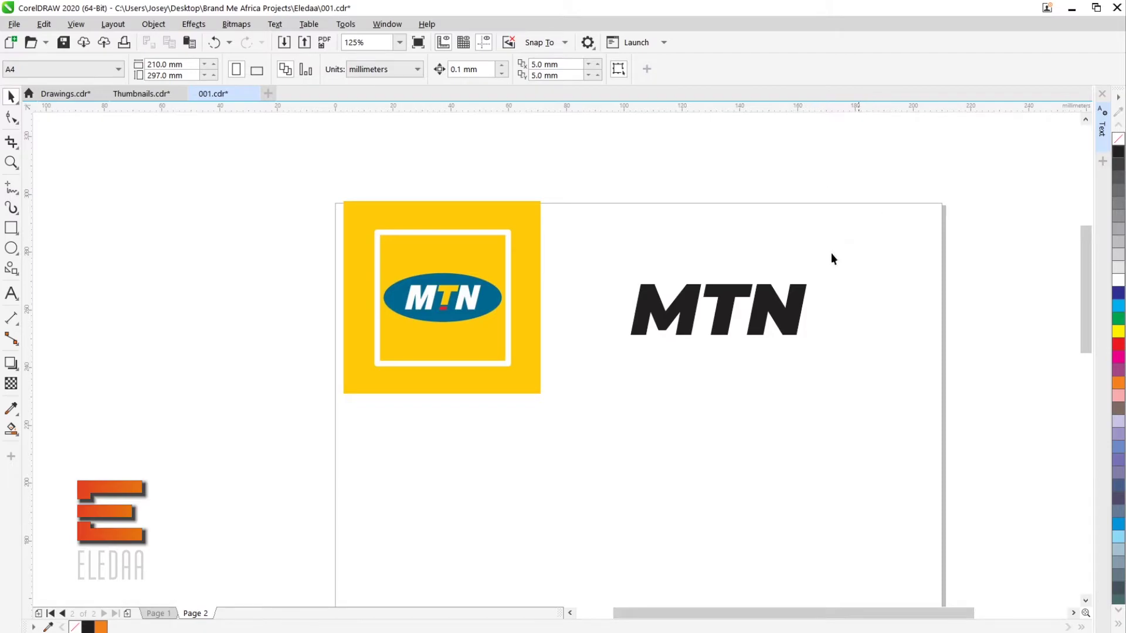
Try colouring only the letter N of the MTN text white, and undo the colour change.
double_click(742, 306)
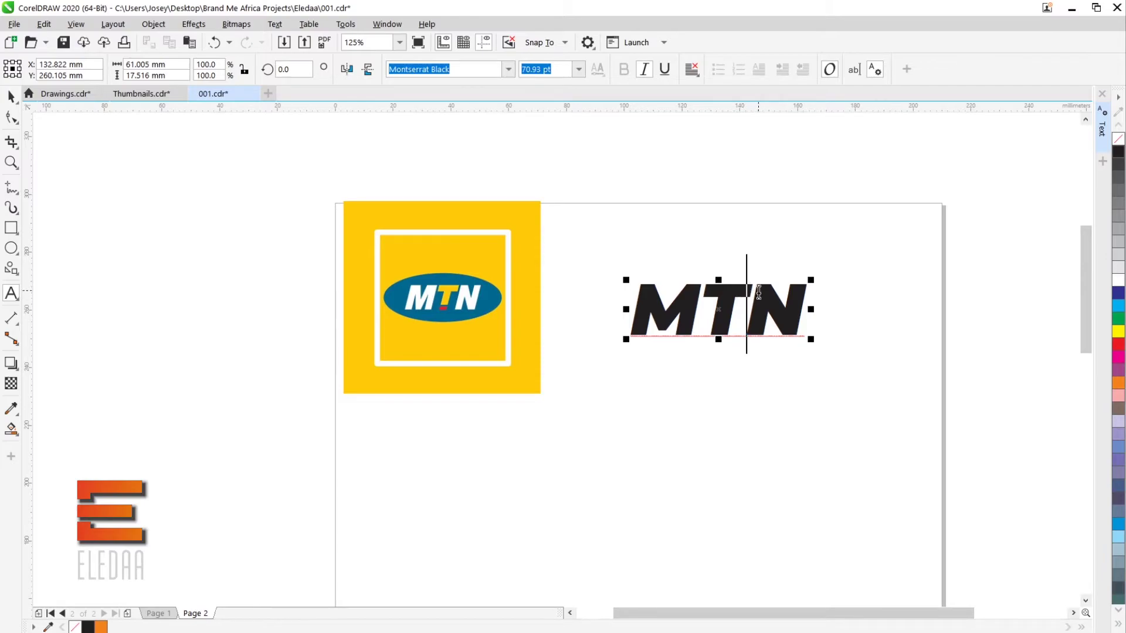
left_click_drag(749, 292, 805, 299)
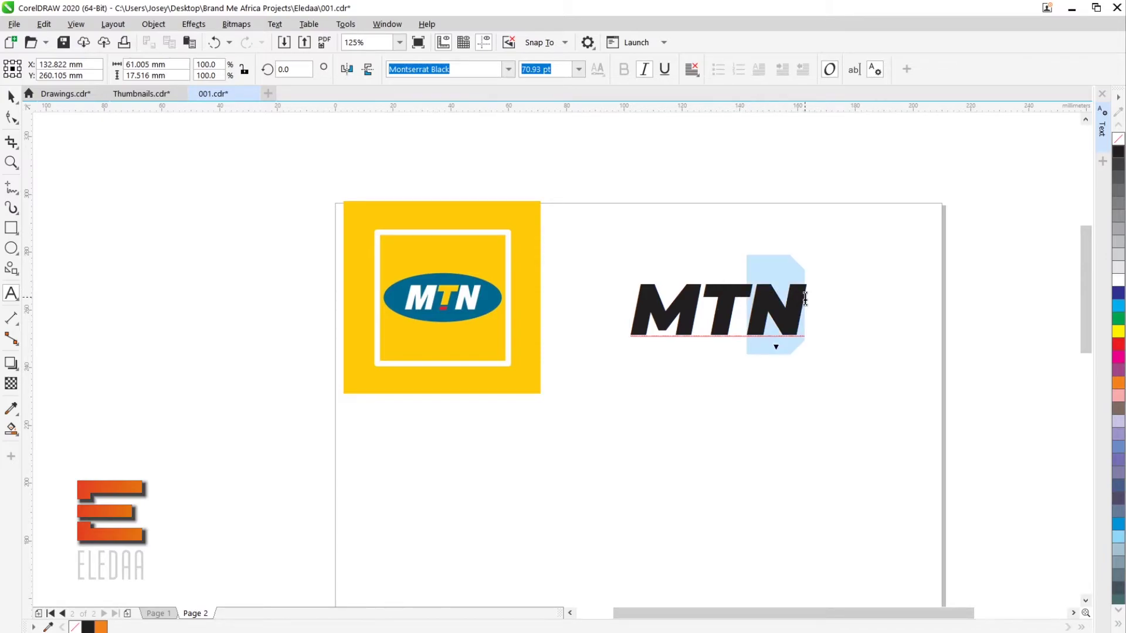
left_click(1118, 283)
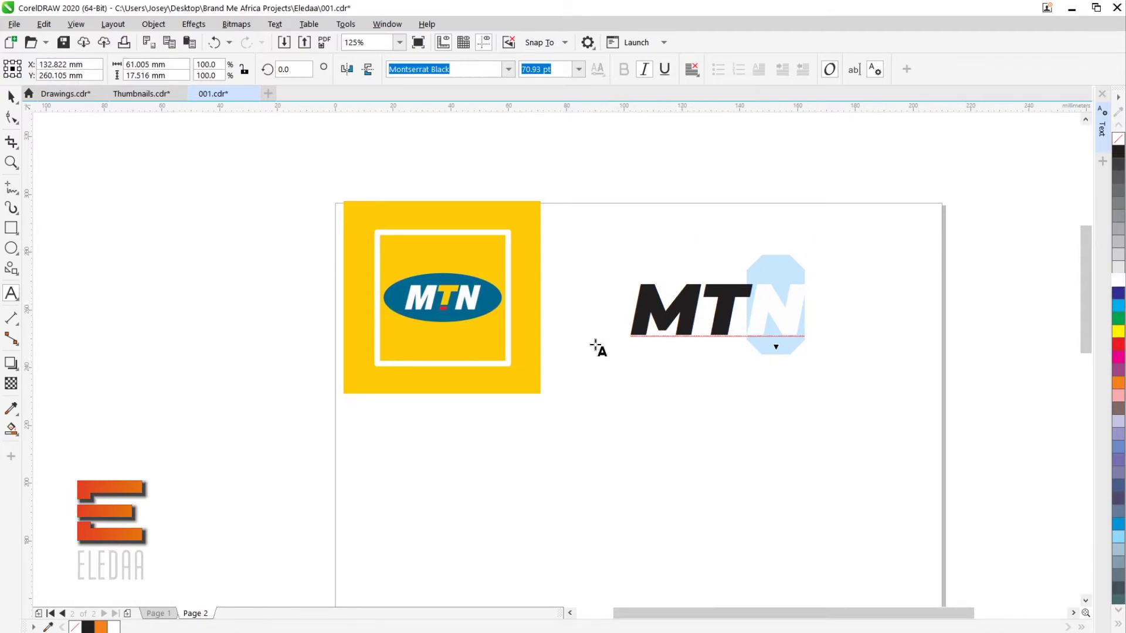
left_click(11, 97)
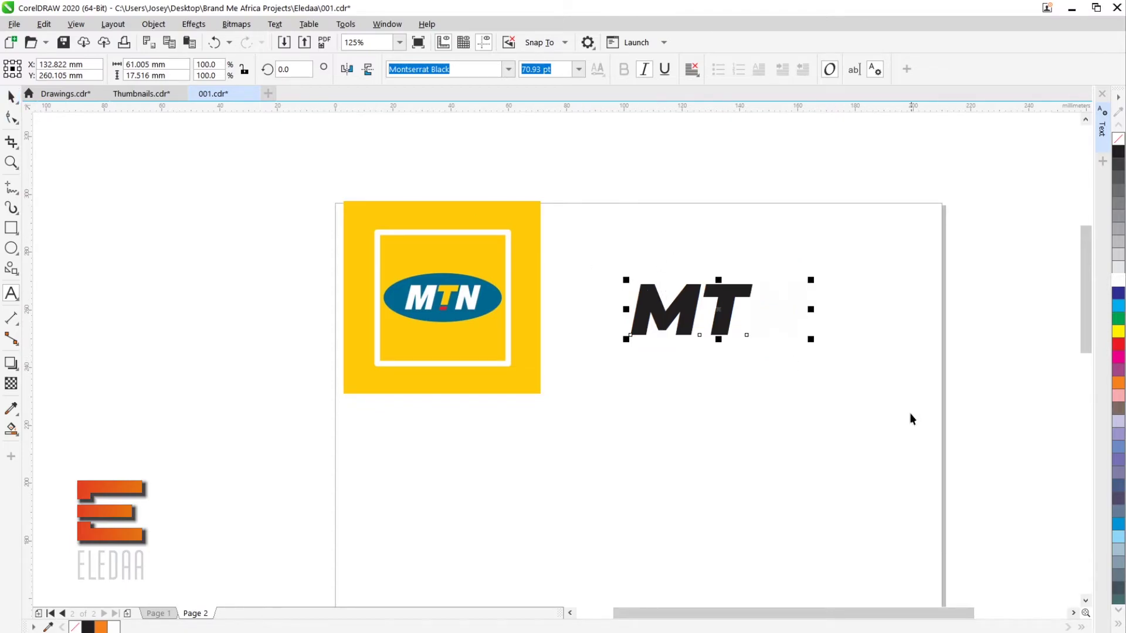
left_click(812, 382)
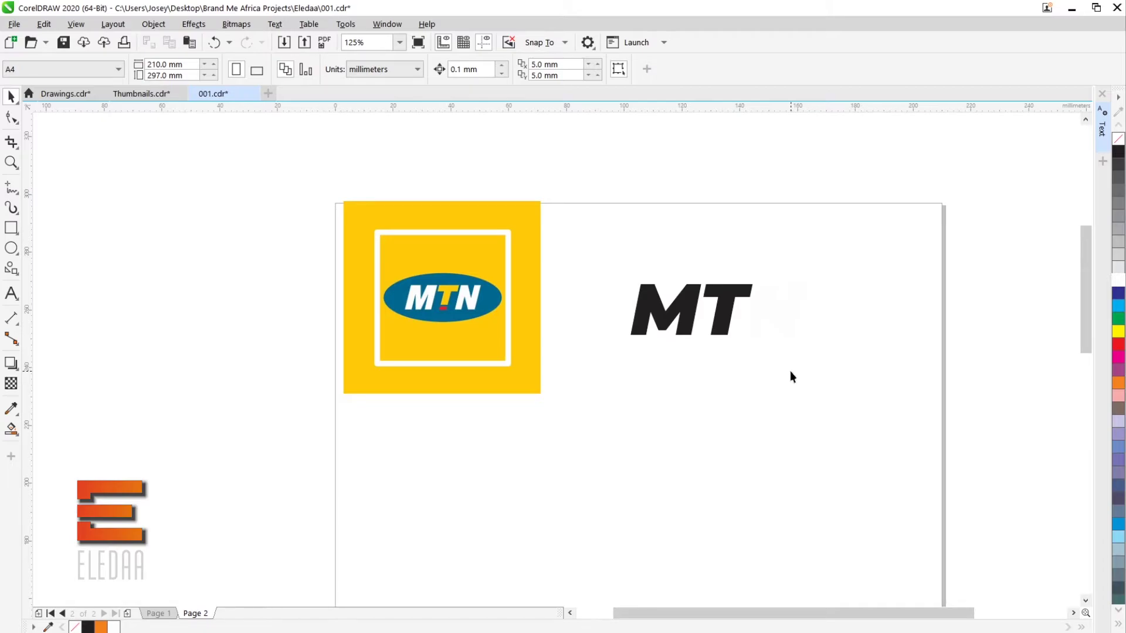
key("ctrl+z")
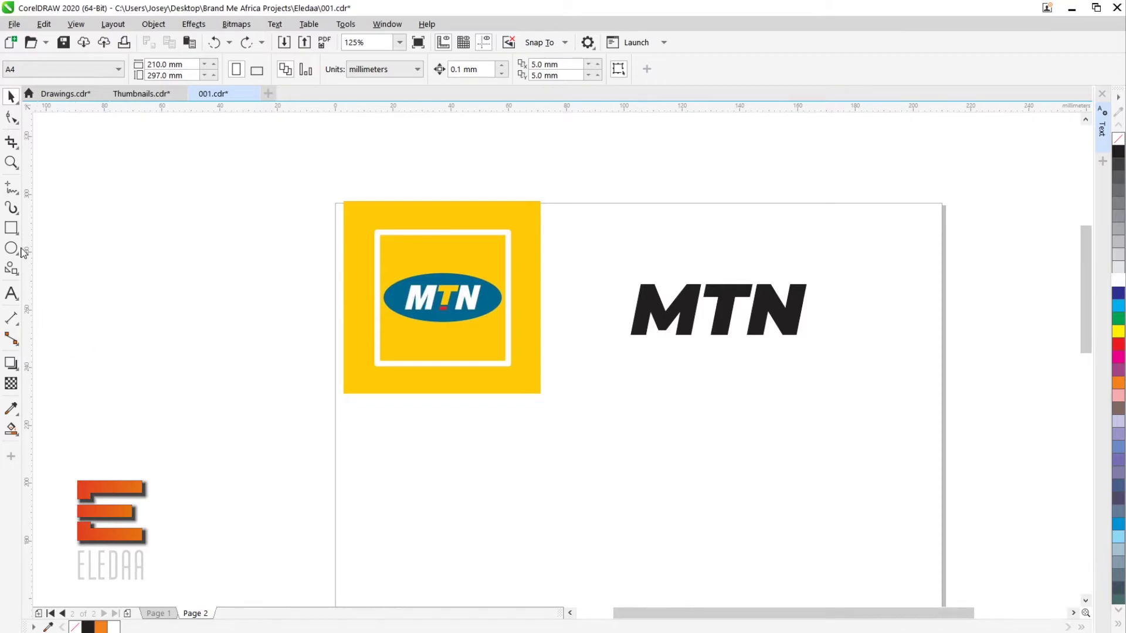
Draw a rectangle about 81 by 73 mm around the MTN text and shift it slightly toward the logo.
left_click(12, 228)
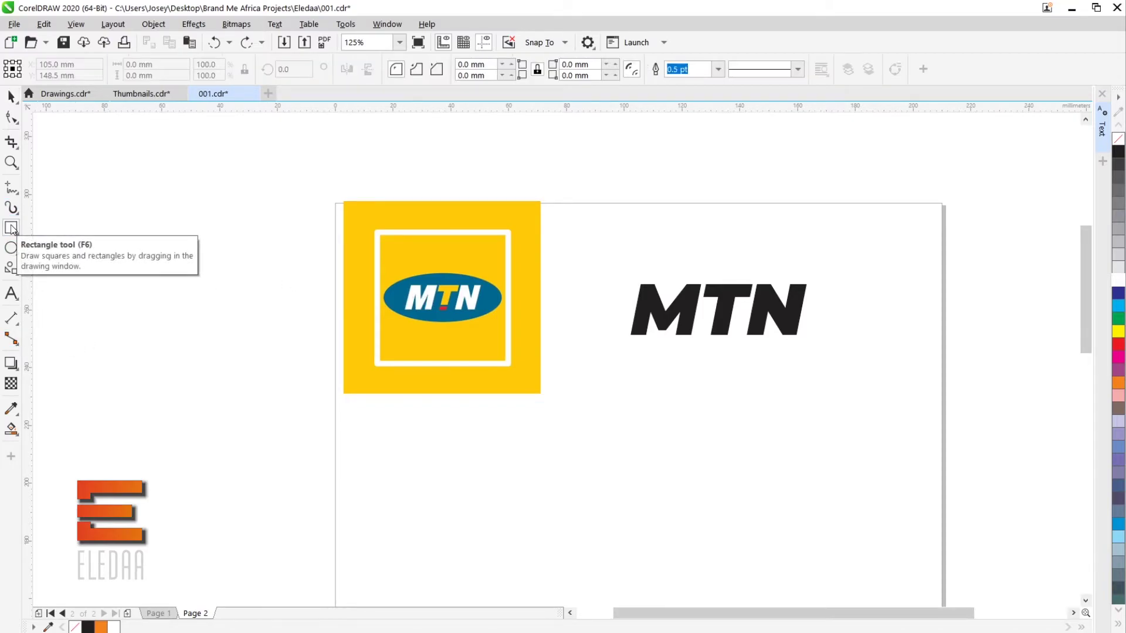
left_click_drag(613, 211, 846, 423)
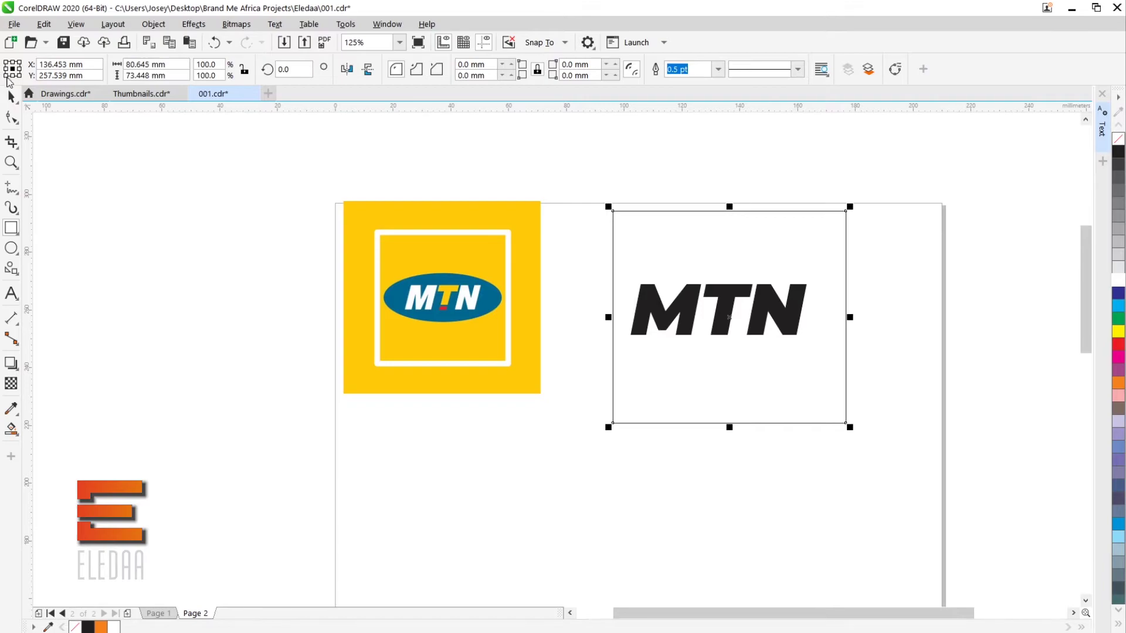
left_click(11, 95)
left_click_drag(612, 423, 595, 428)
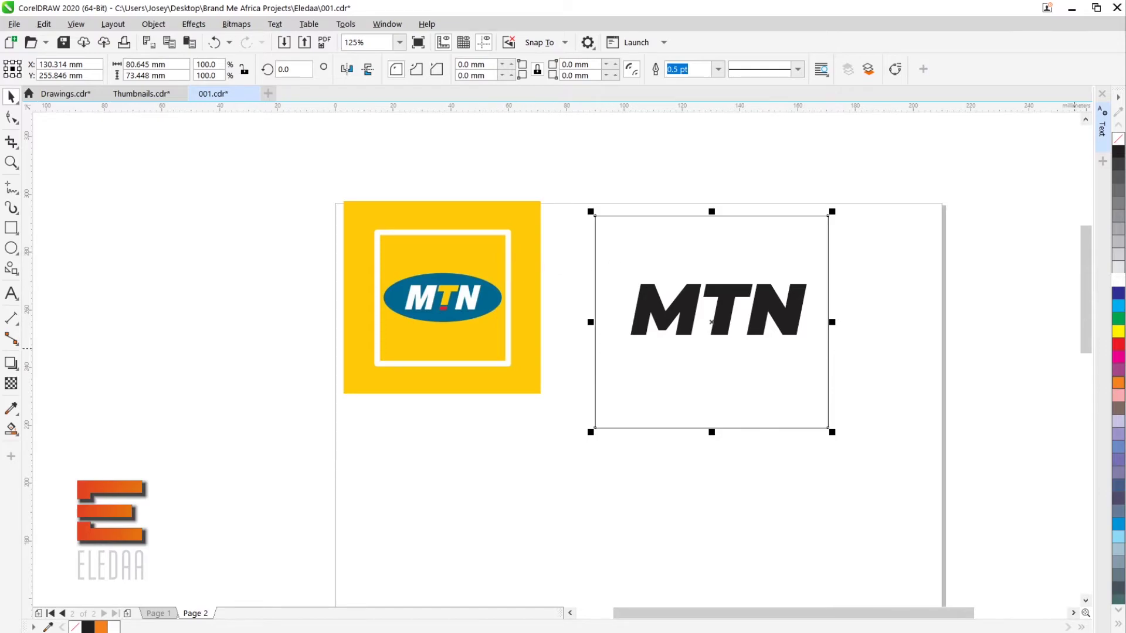
Fill the new rectangle with the golden yellow that matches the logo's background.
left_click(1118, 625)
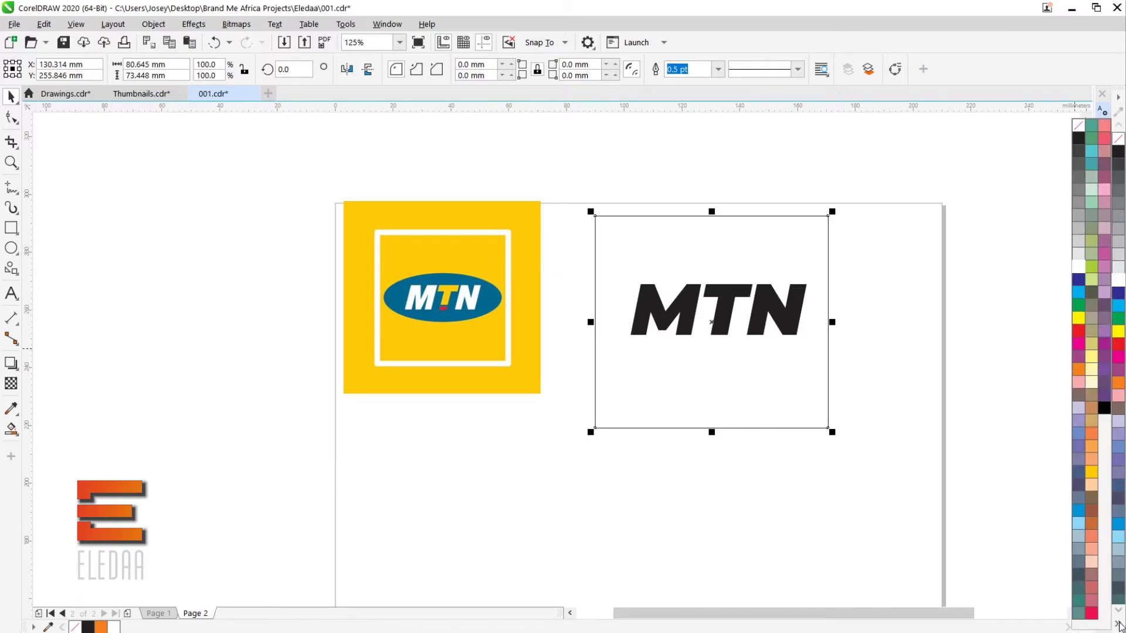
left_click(1090, 472)
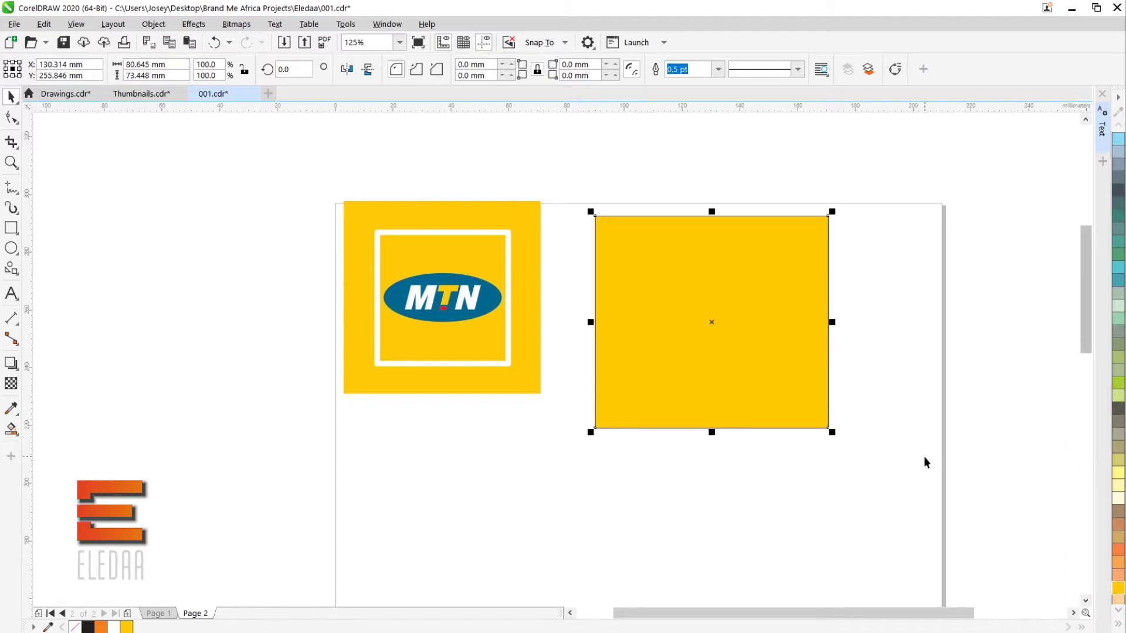
left_click(905, 432)
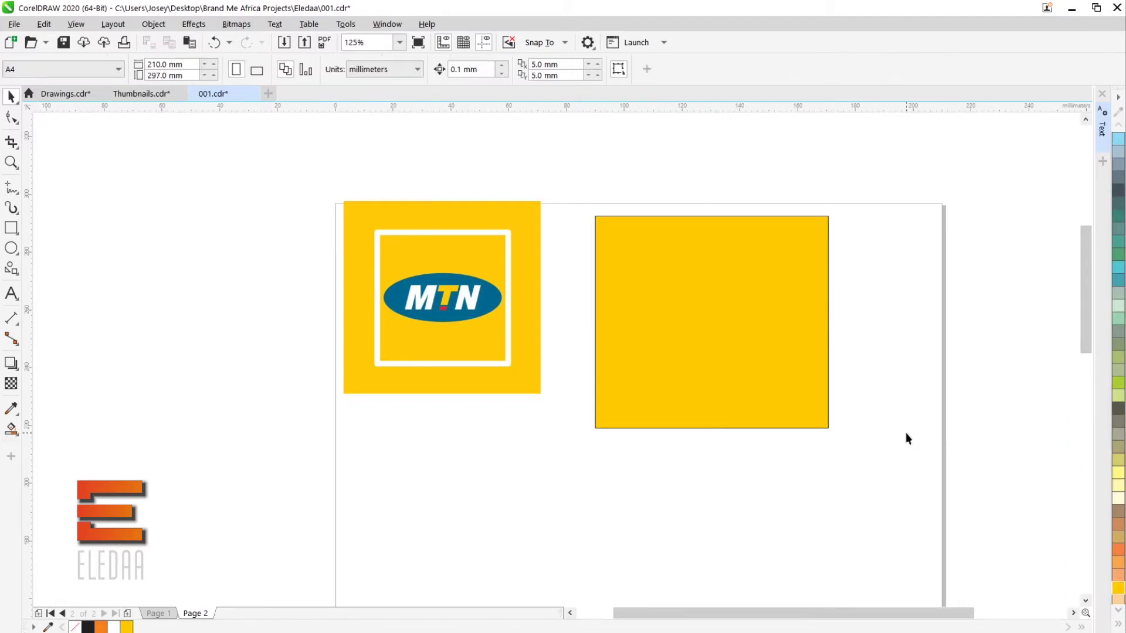
Remove the outline from the yellow rectangle by setting it to None.
left_click(11, 162)
left_click_drag(588, 207, 857, 442)
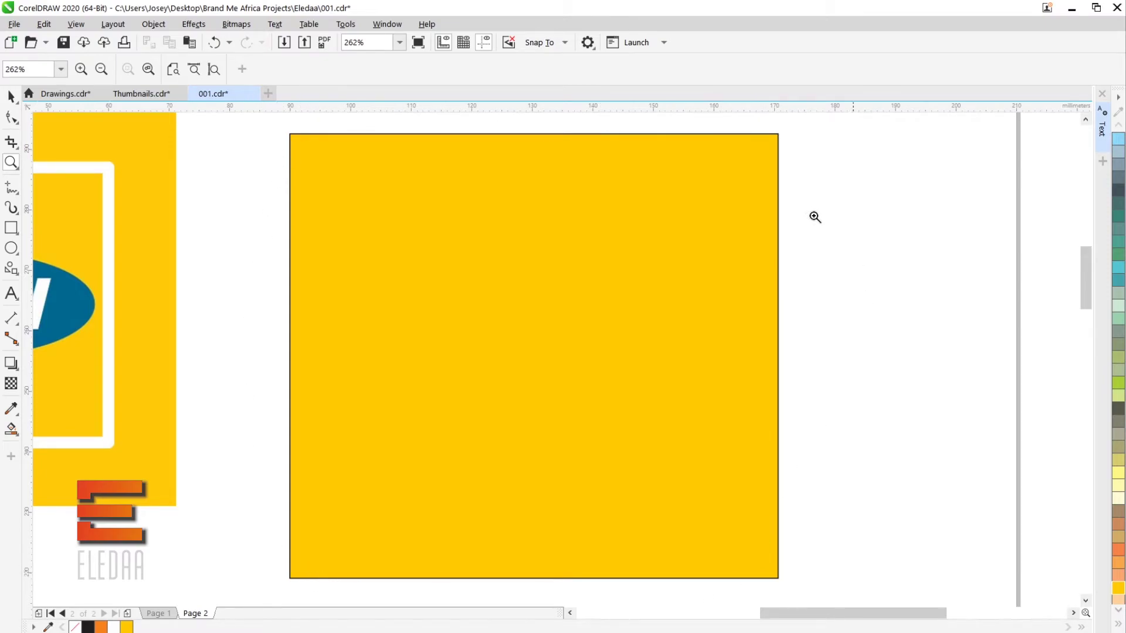
left_click(11, 96)
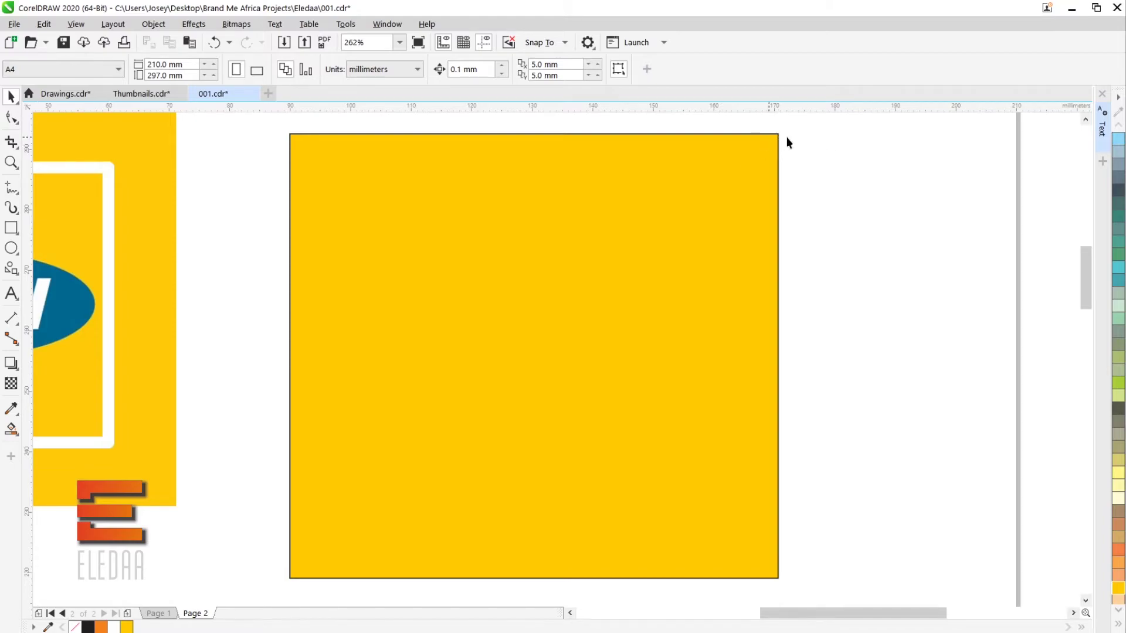
left_click(691, 167)
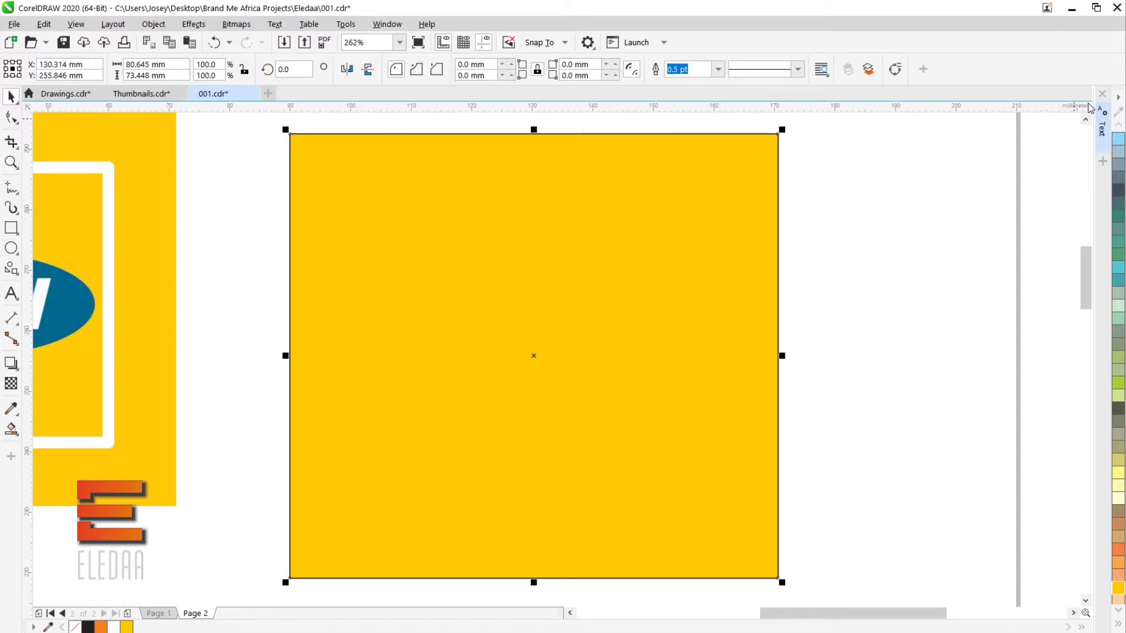
left_click(1117, 625)
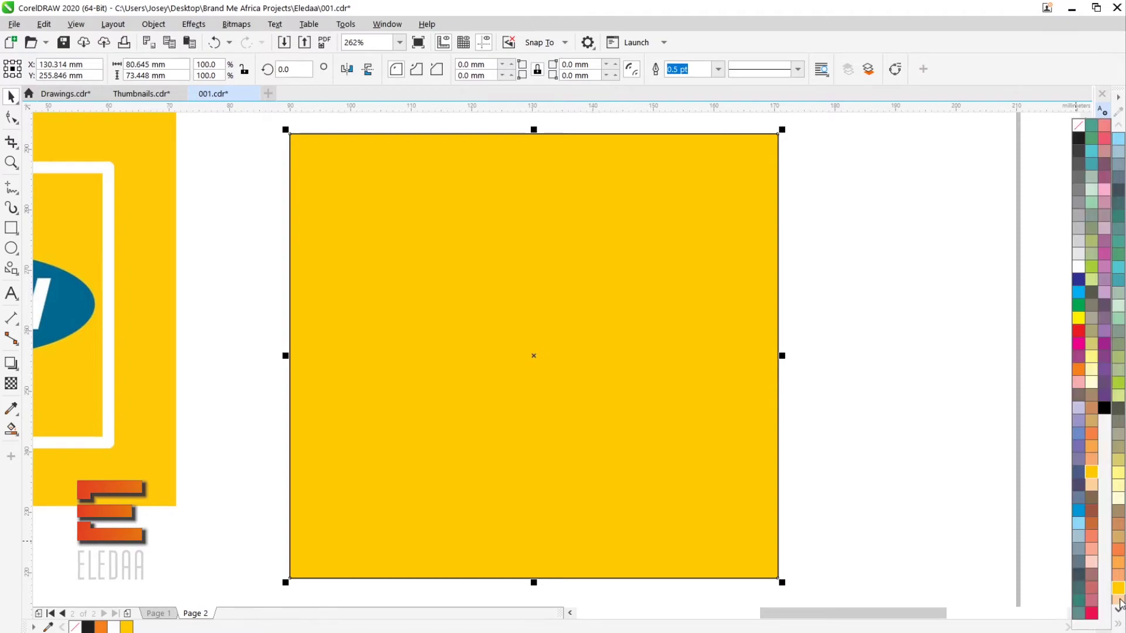
right_click(1078, 125)
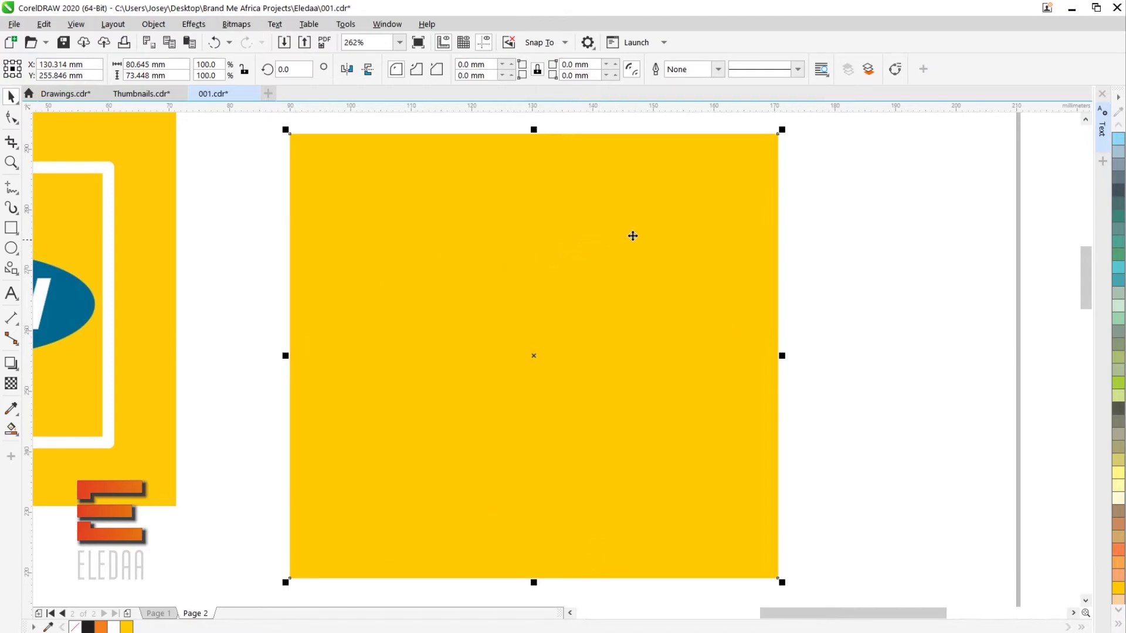
left_click(1120, 625)
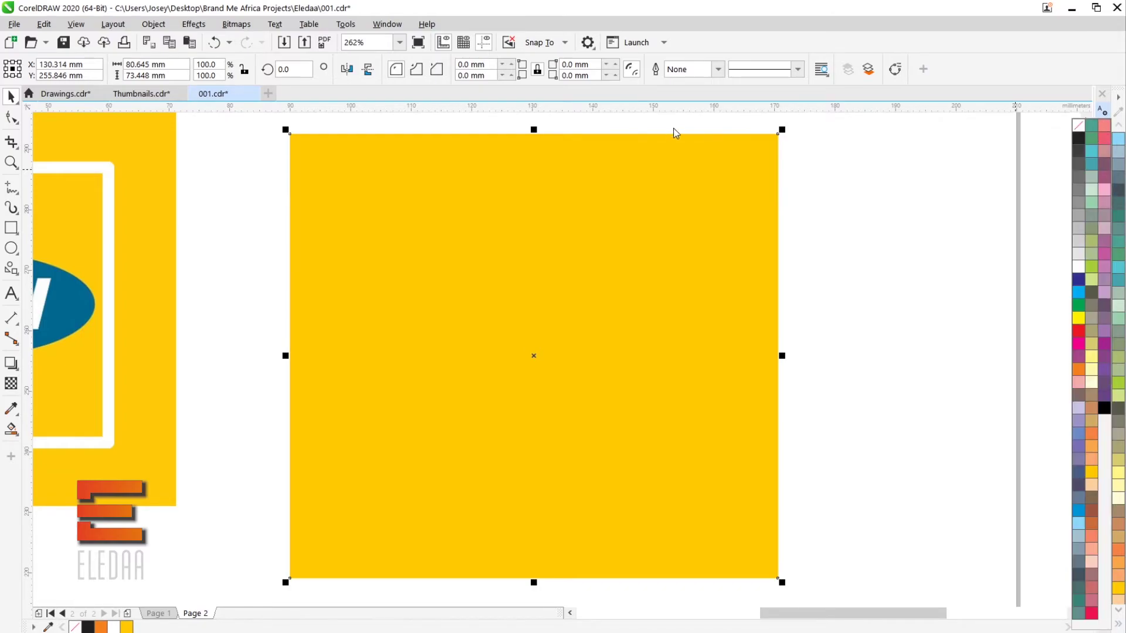
left_click(827, 207)
left_click(842, 201)
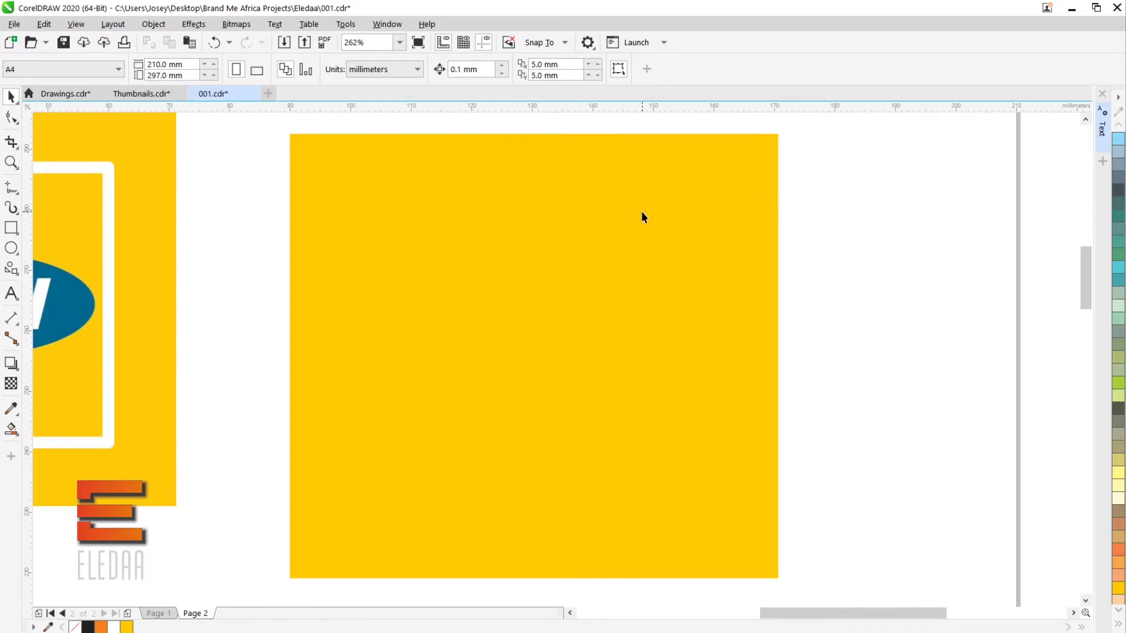
Order the yellow rectangle to the back of the page, behind the MTN text.
left_click(686, 203)
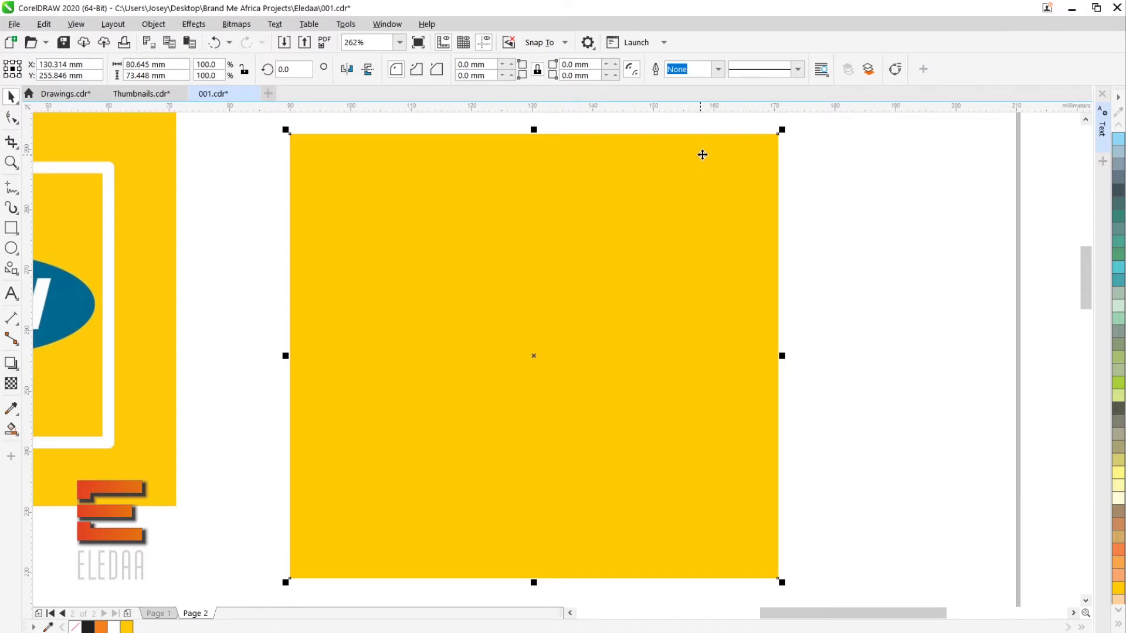
right_click(704, 154)
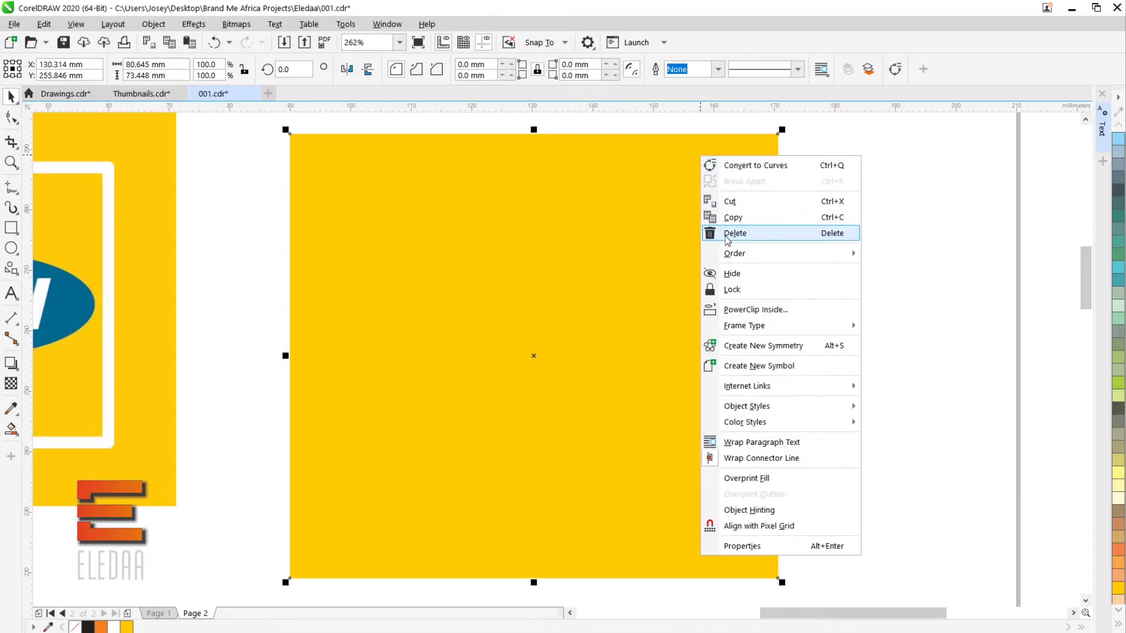
mouse_move(737, 258)
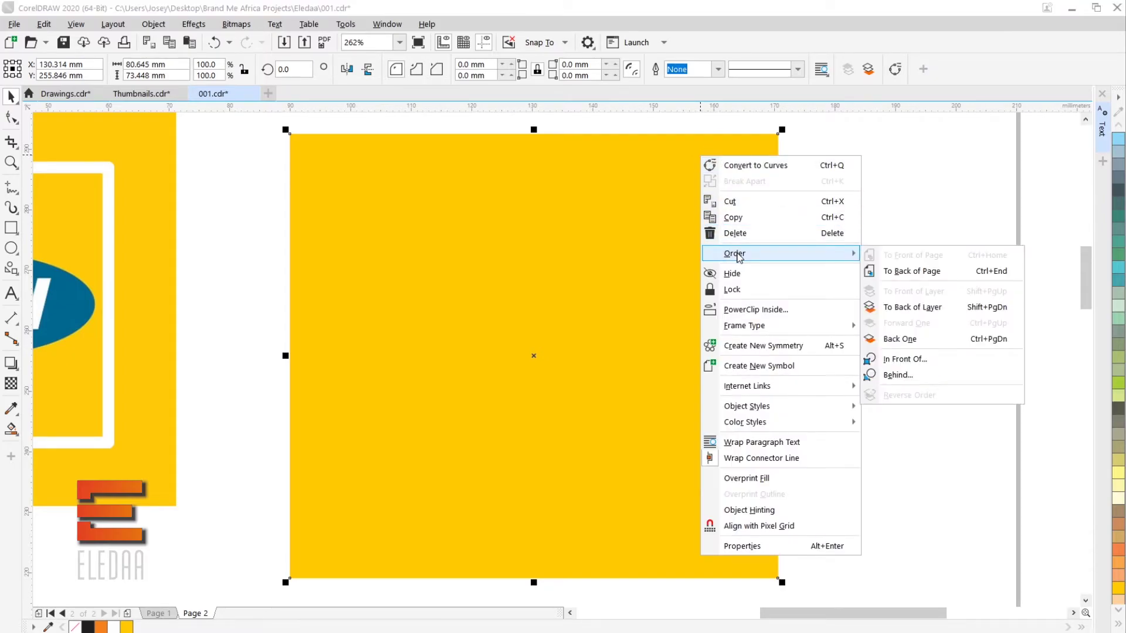
left_click(930, 277)
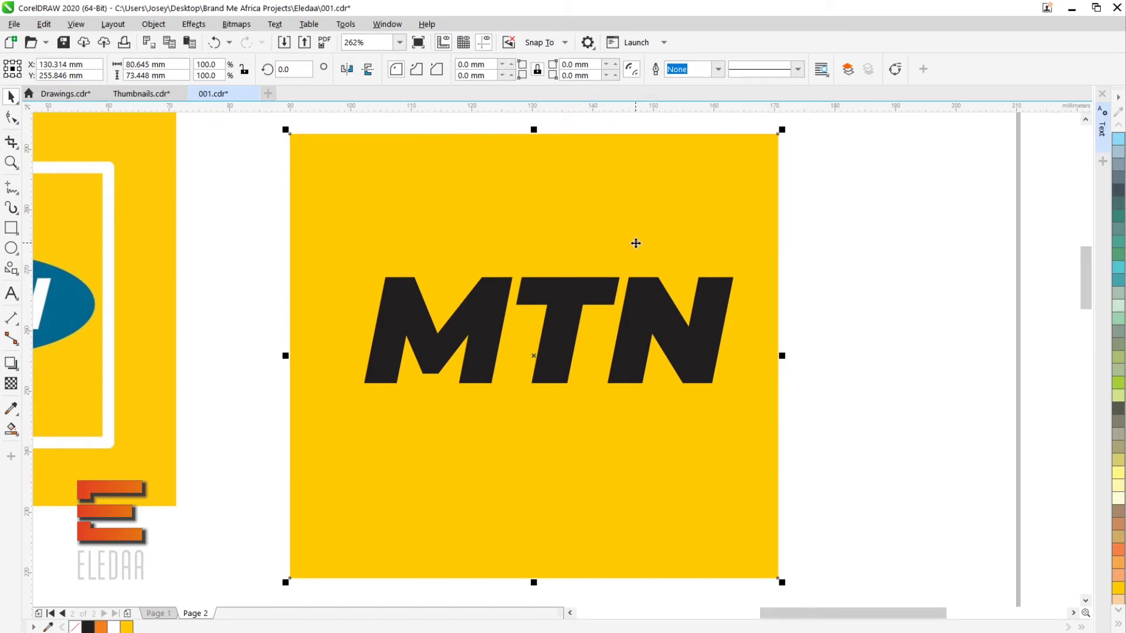
scroll(642, 239, "down", 3)
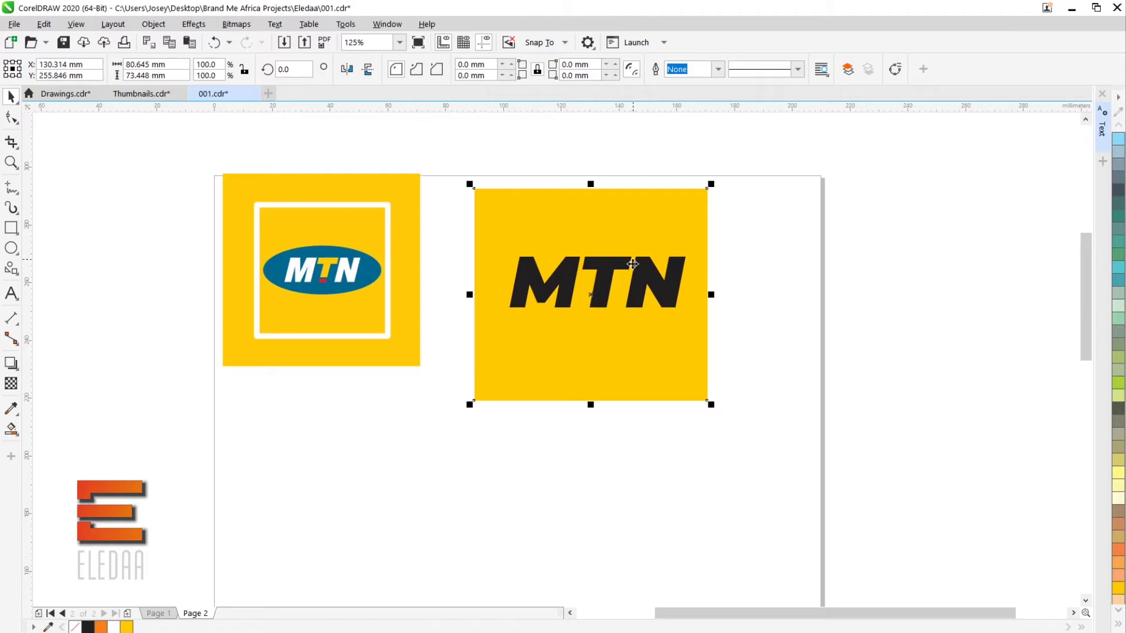
left_click(747, 272)
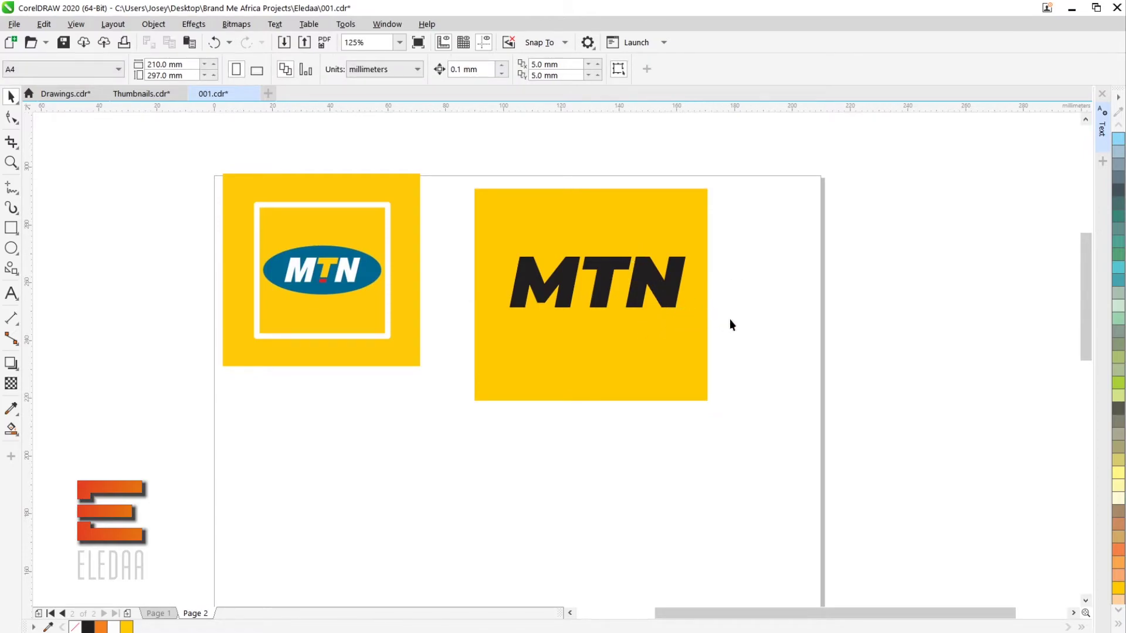
Scale the MTN text down about its centre to about 32 by 9 mm.
left_click_drag(744, 329, 471, 230)
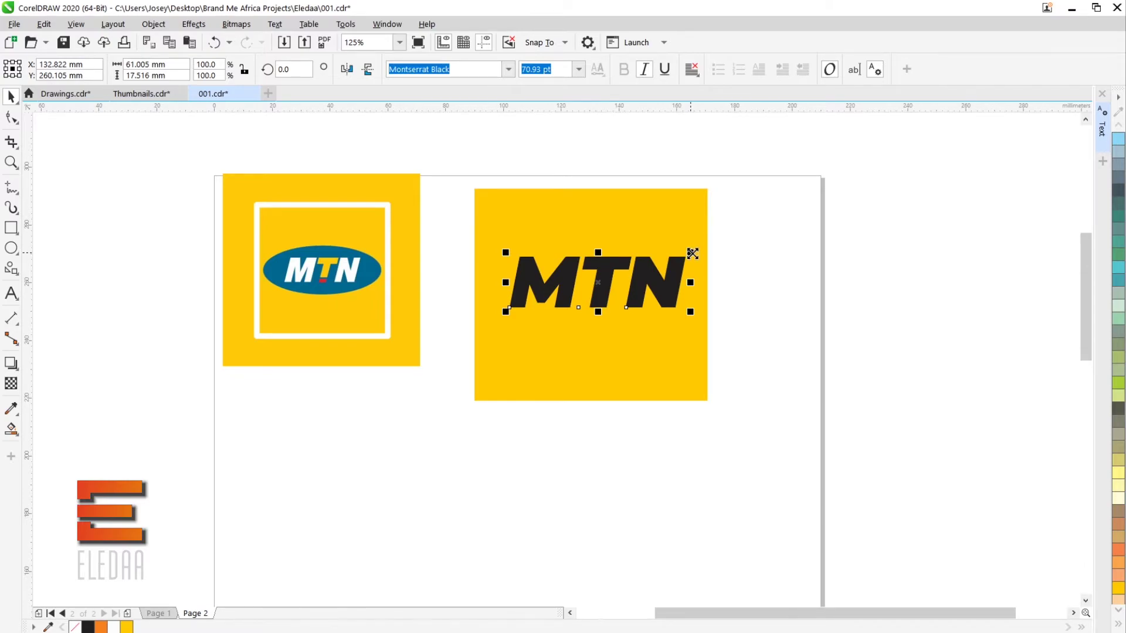
left_click_drag(691, 252, 656, 261)
mouse_move(650, 263)
left_mouse_down()
mouse_move(660, 262)
mouse_move(652, 263)
left_mouse_up()
left_click(724, 255)
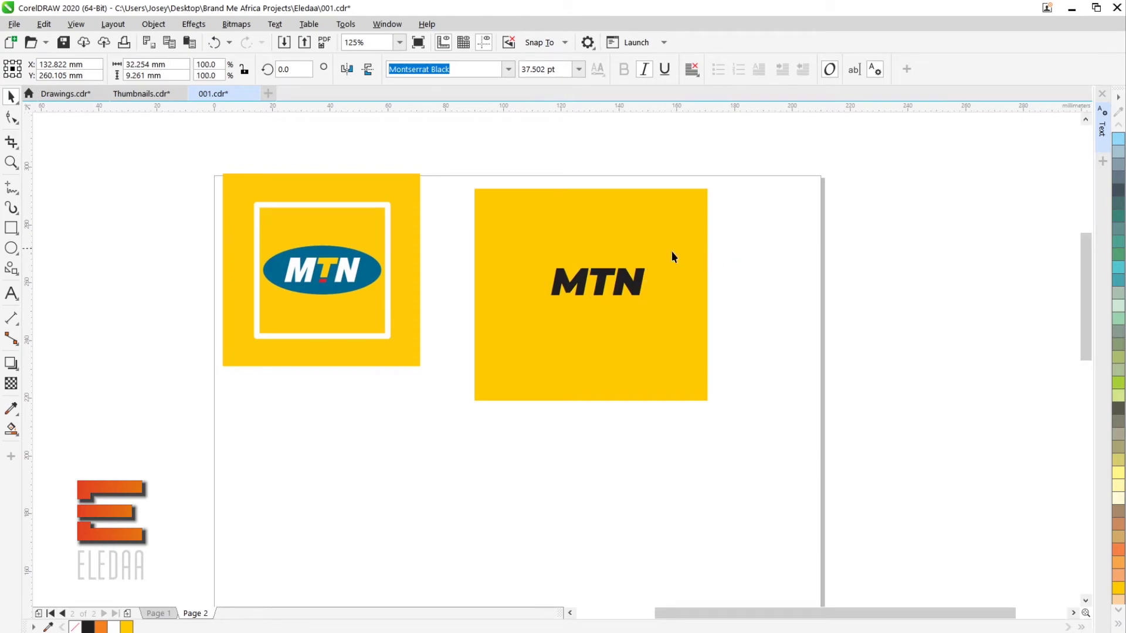
left_click(580, 282)
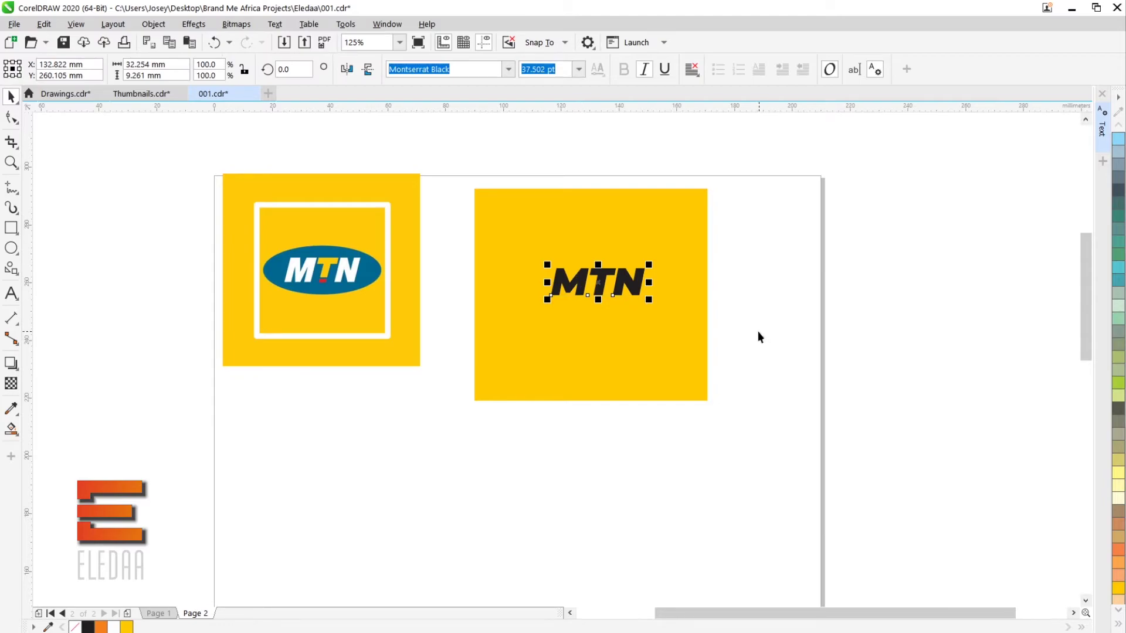
scroll(569, 294, "up", 3)
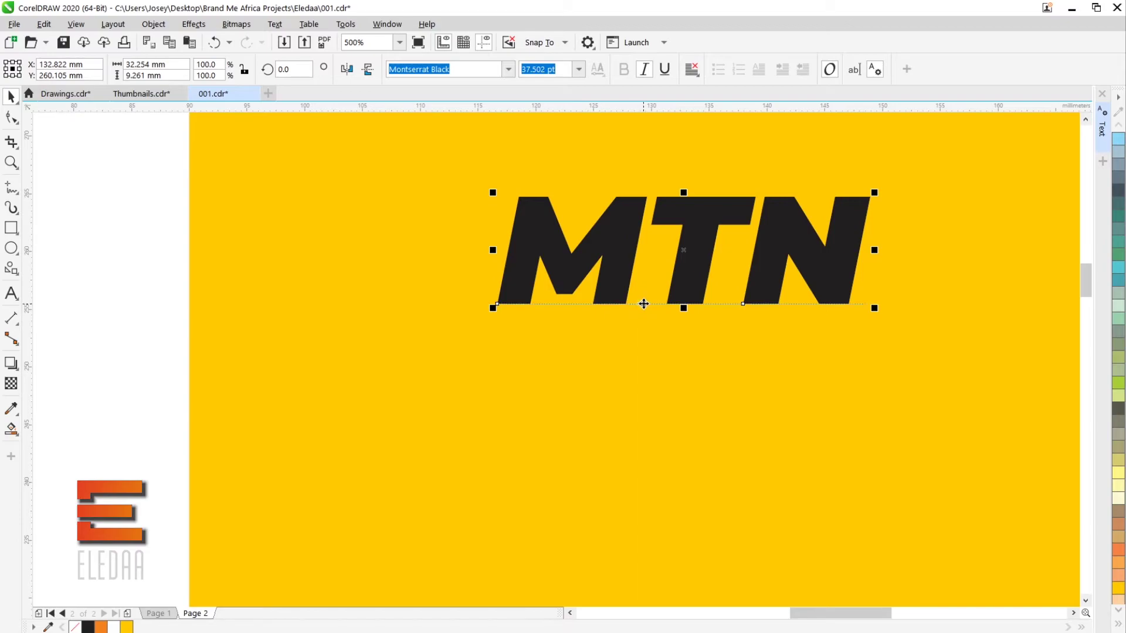
left_click(743, 306)
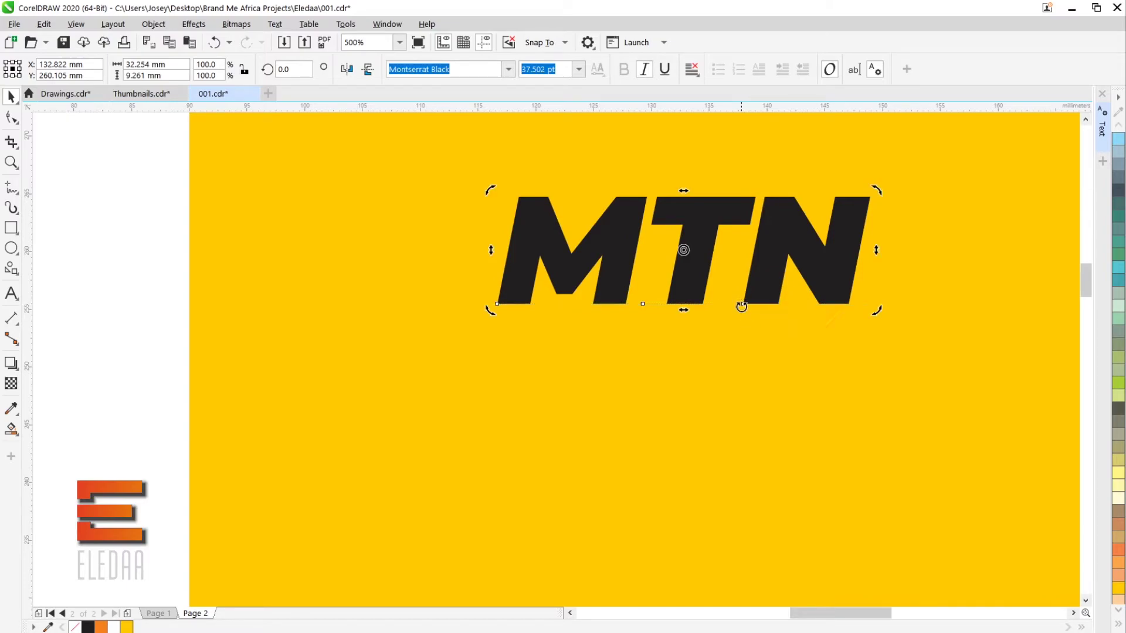
left_click(747, 326)
left_click(743, 306)
left_click(744, 306)
left_click(770, 290)
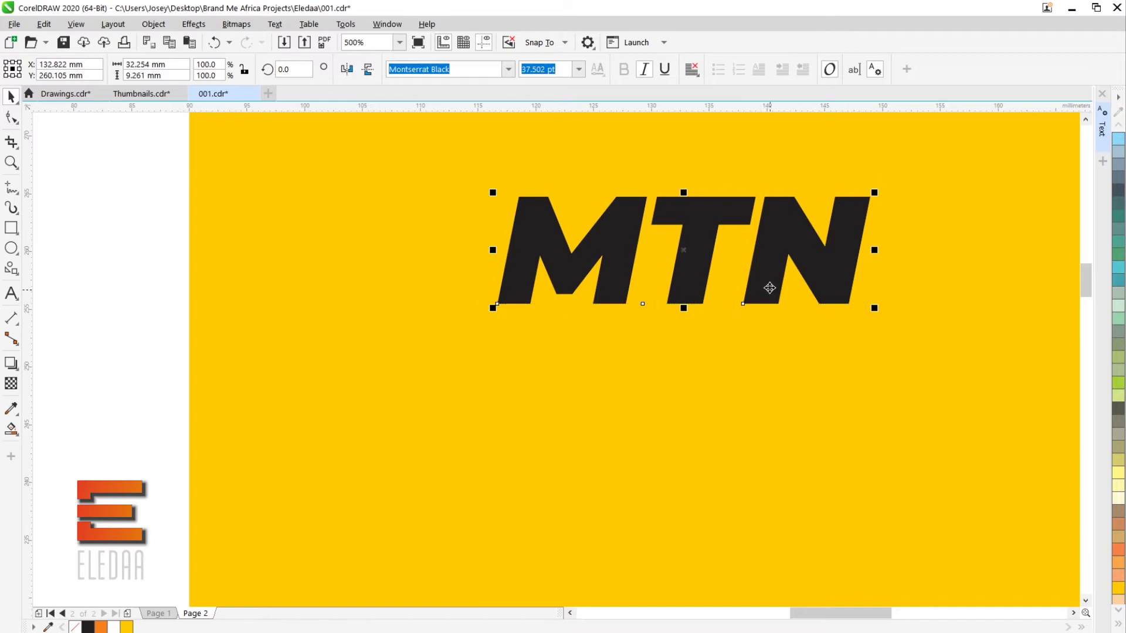
double_click(763, 283)
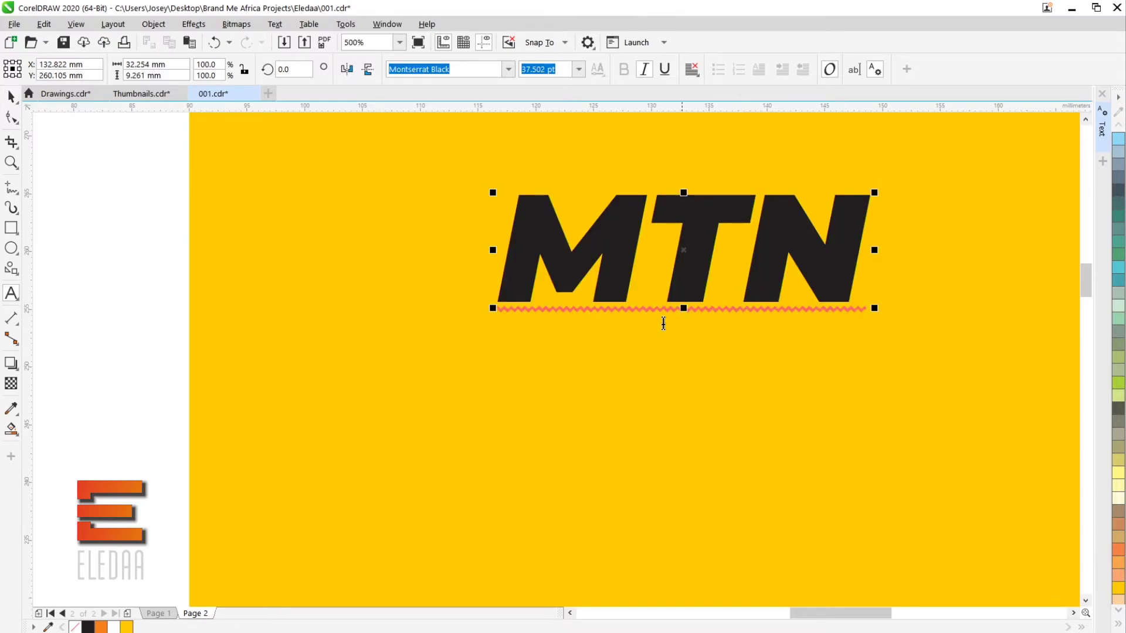
Use the Shape tool to fill the individual letters N and M of the MTN text with white.
left_click(12, 117)
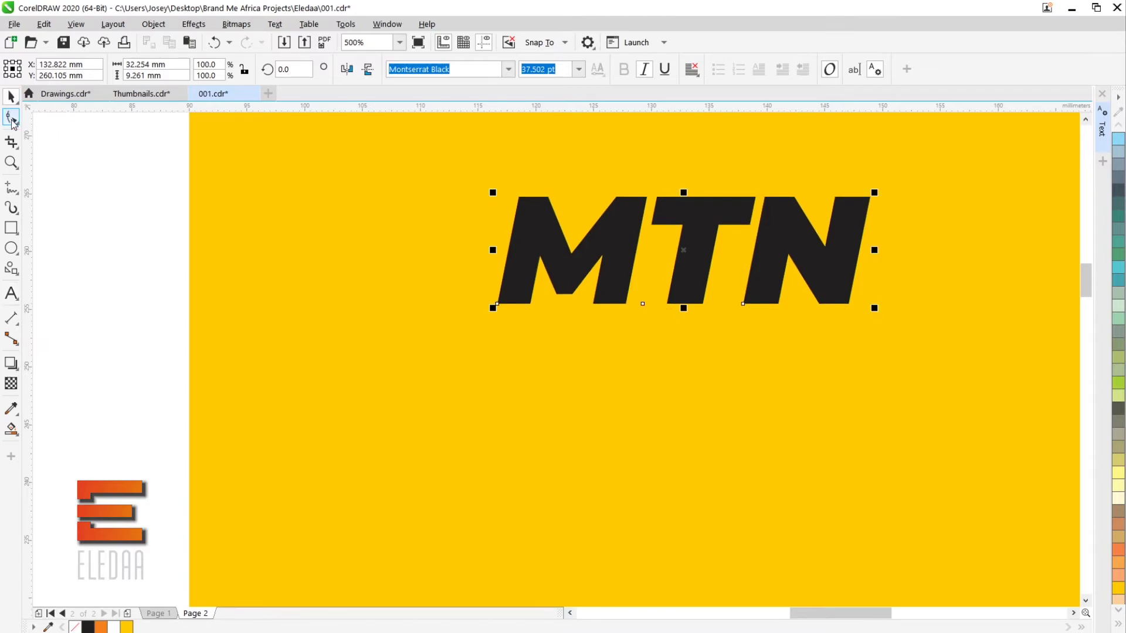
left_click(14, 121)
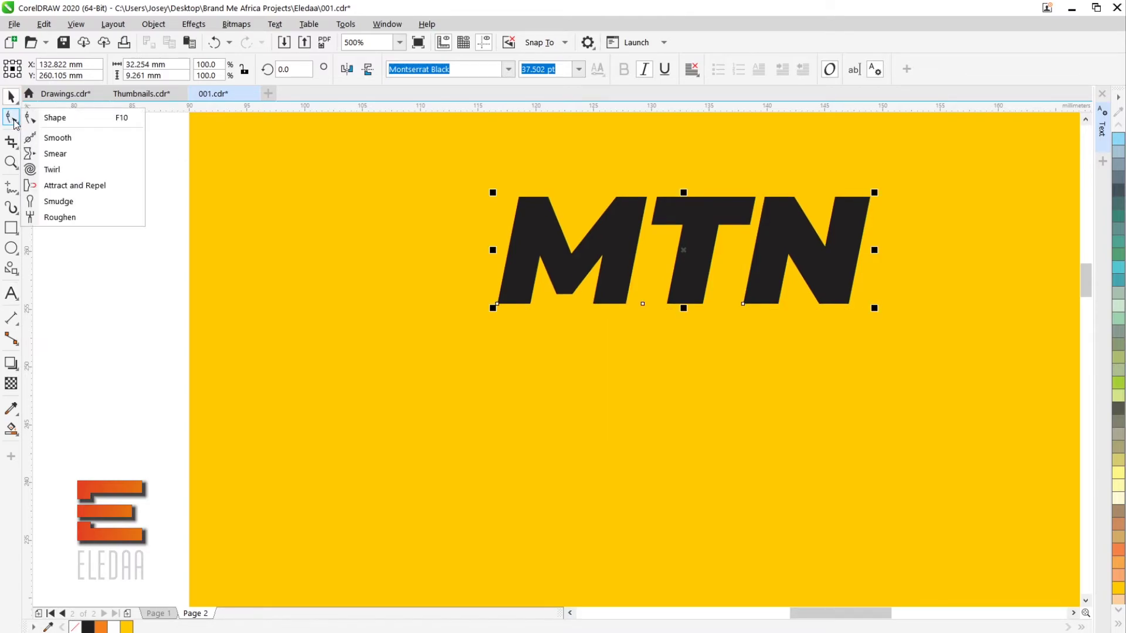
left_click(55, 117)
left_click(744, 304)
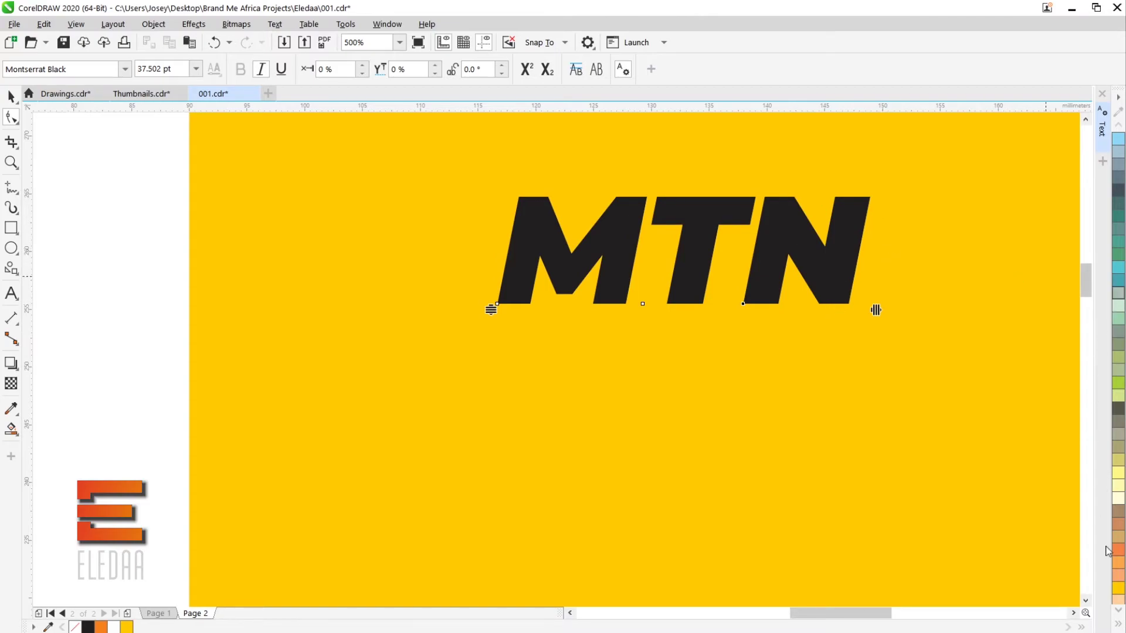
left_click(1119, 625)
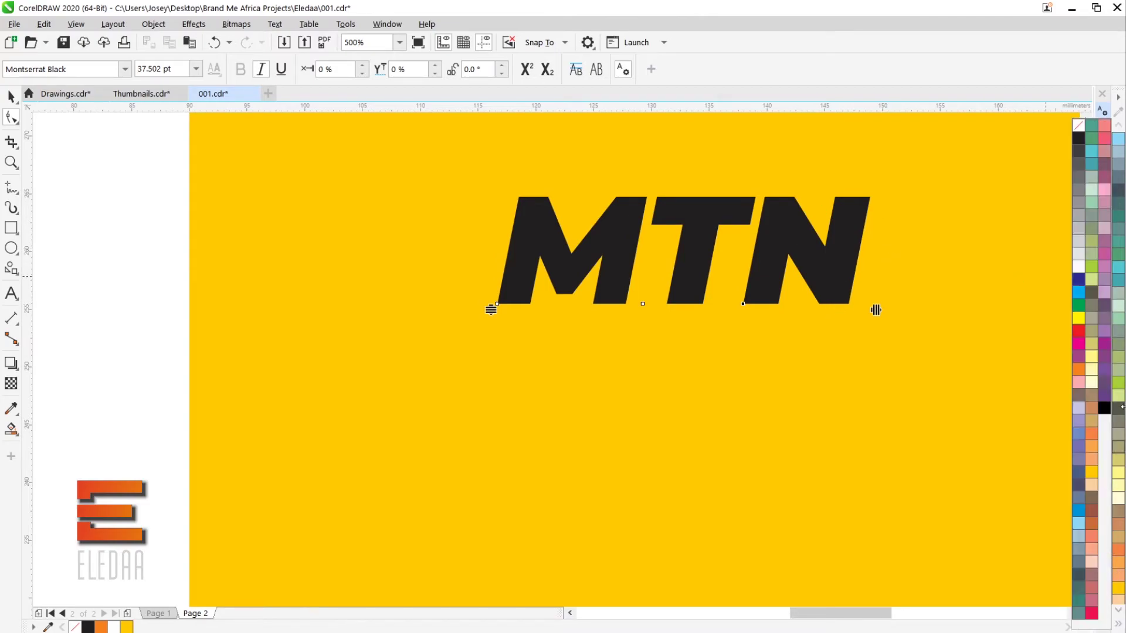
left_click(1084, 269)
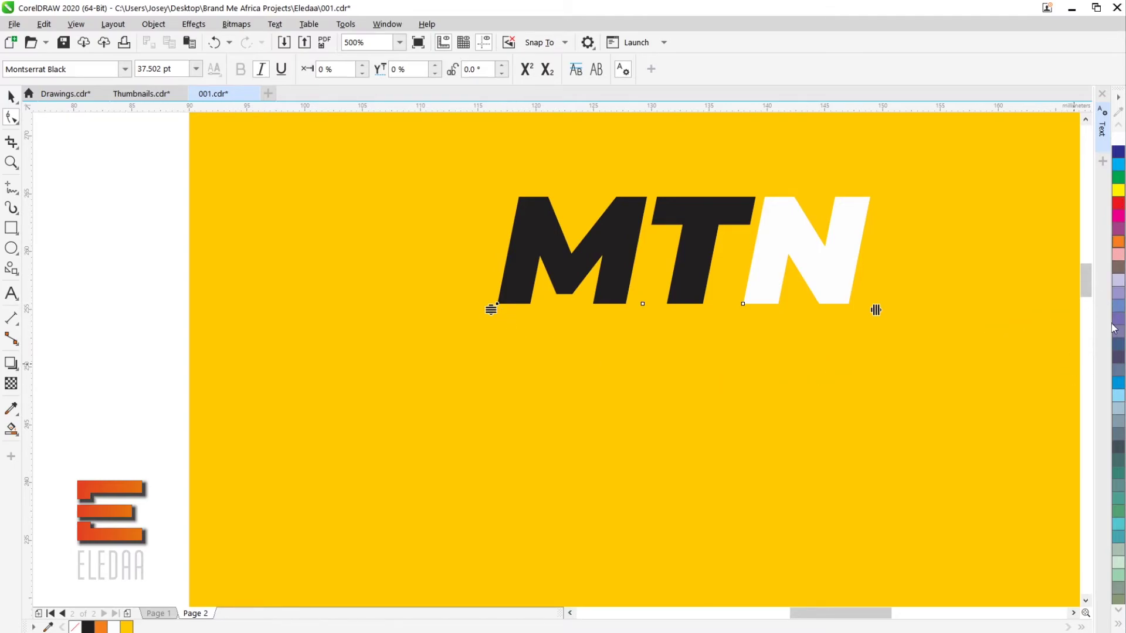
left_click(1117, 141)
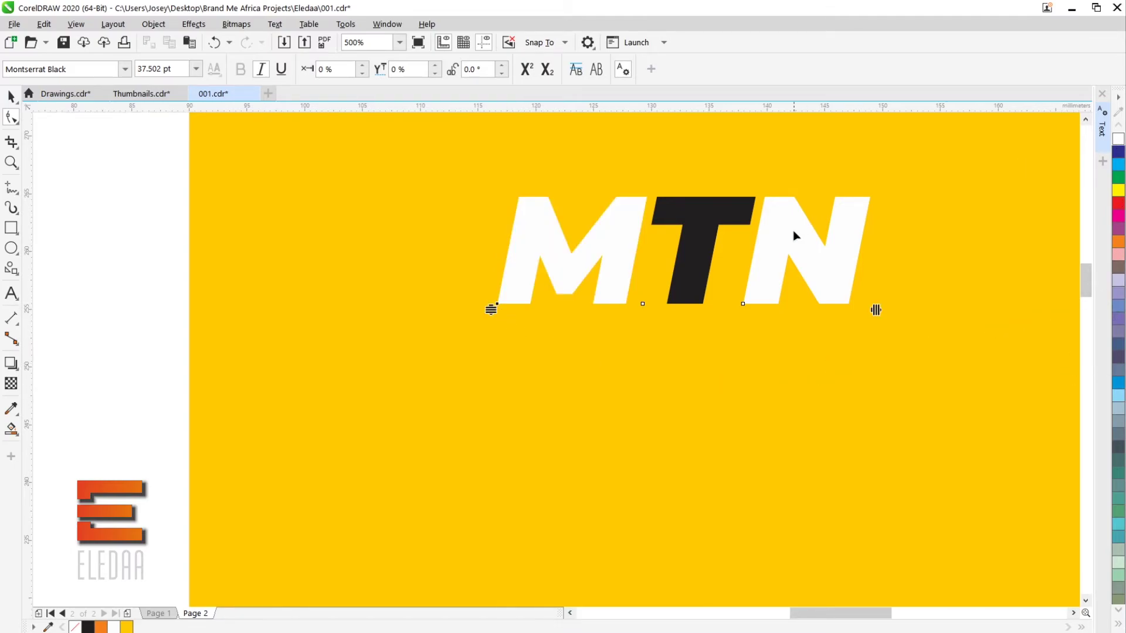
left_click(11, 95)
left_click(156, 195)
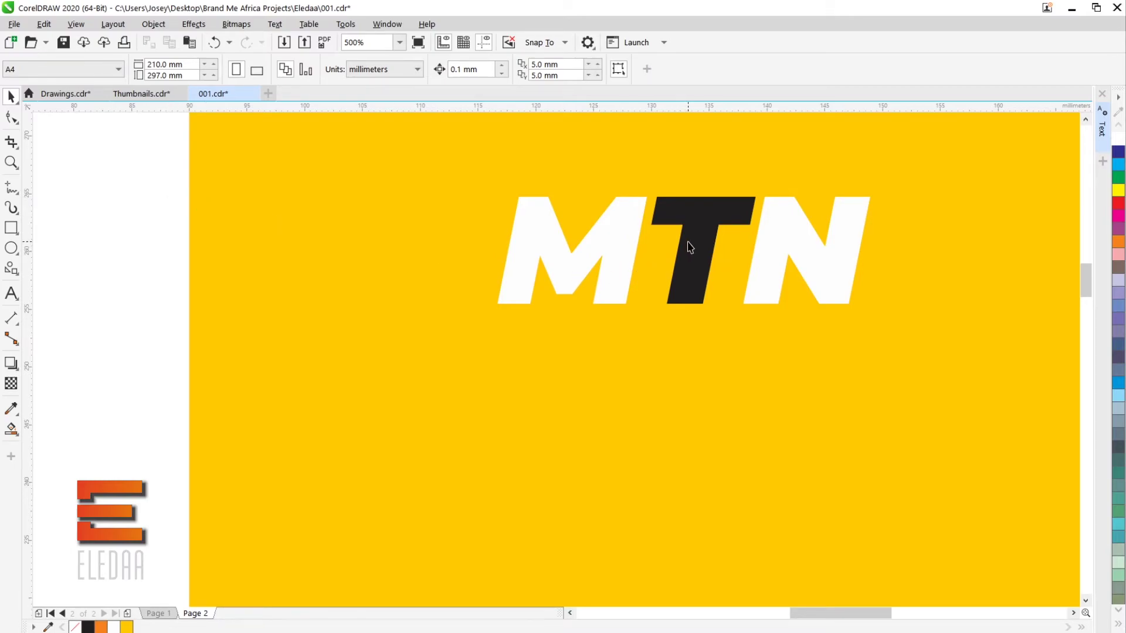
Shift the MTN text slightly up and to the left on the yellow rectangle.
scroll(689, 247, "down", 3)
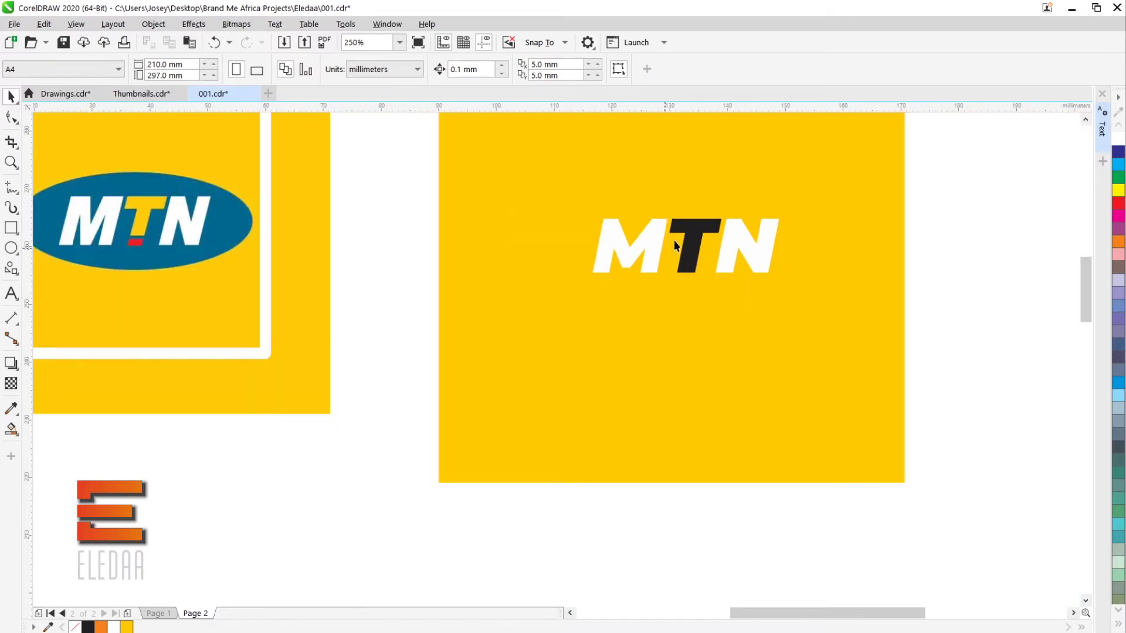
left_click_drag(671, 242, 685, 223)
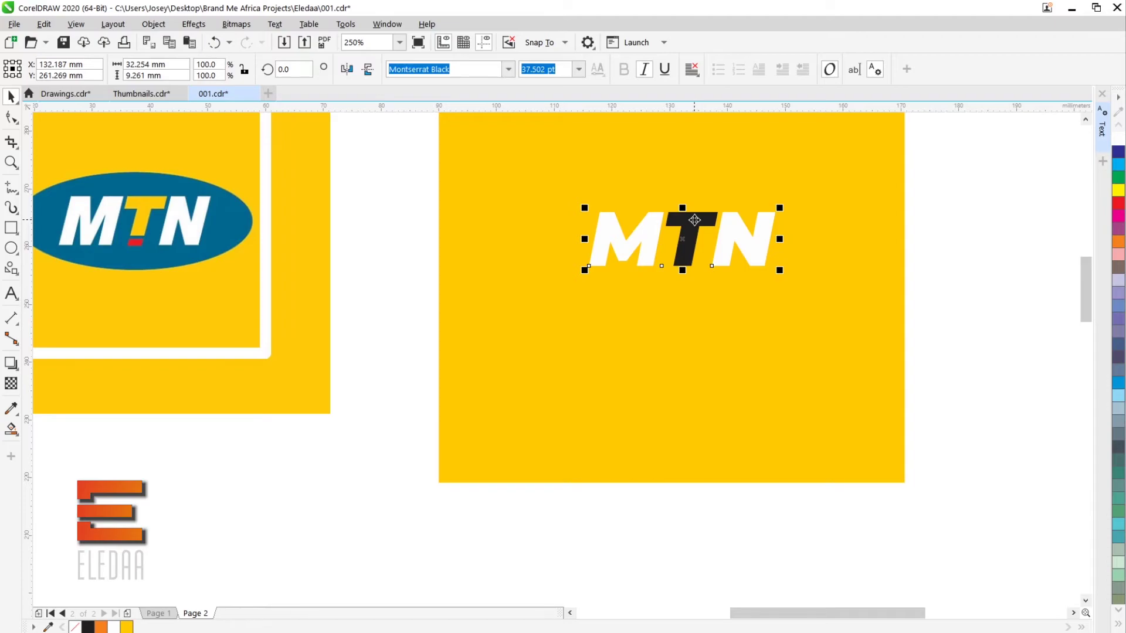
left_click(688, 225)
left_click(688, 225)
Duplicate the MTN text about 17 mm below itself and break the copy apart into separate letters.
left_click_drag(734, 213, 721, 320)
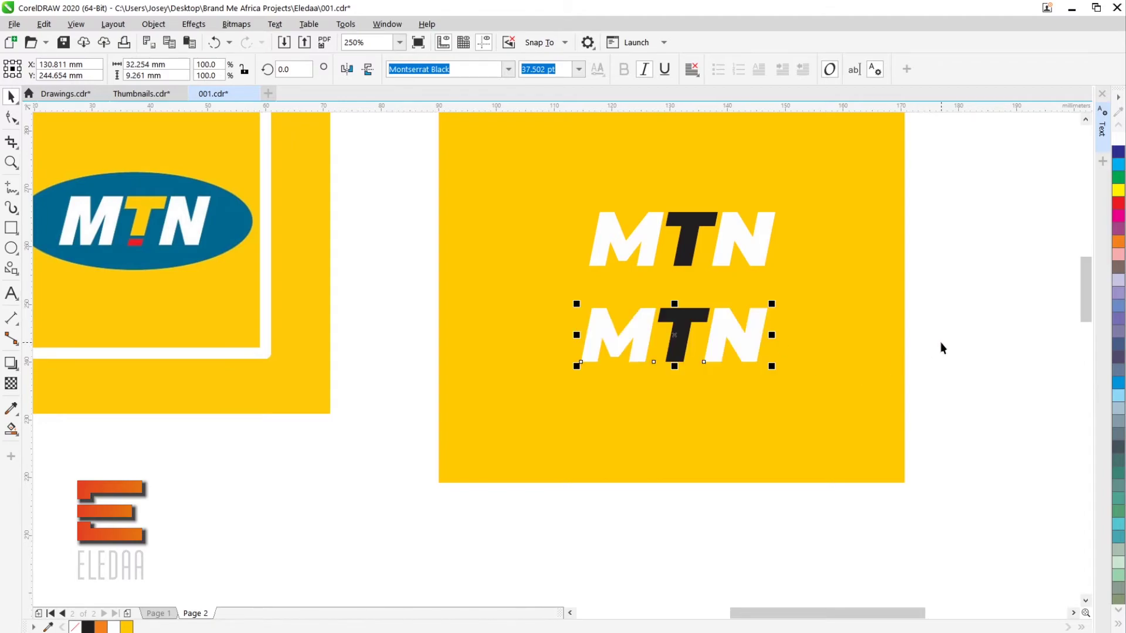
left_click(963, 399)
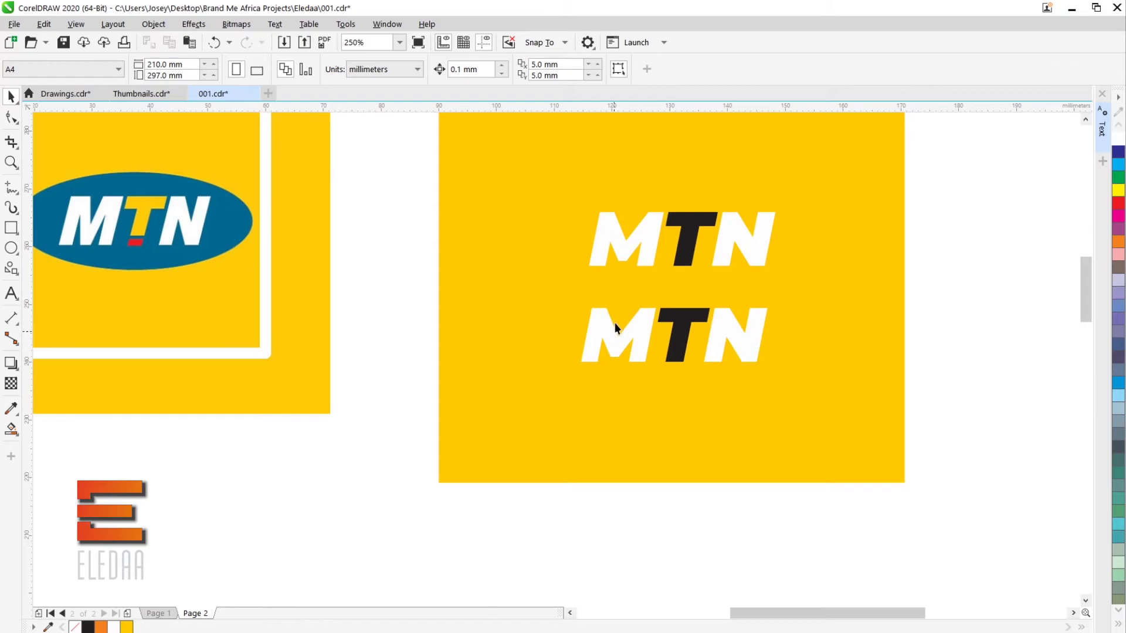
left_click(674, 325)
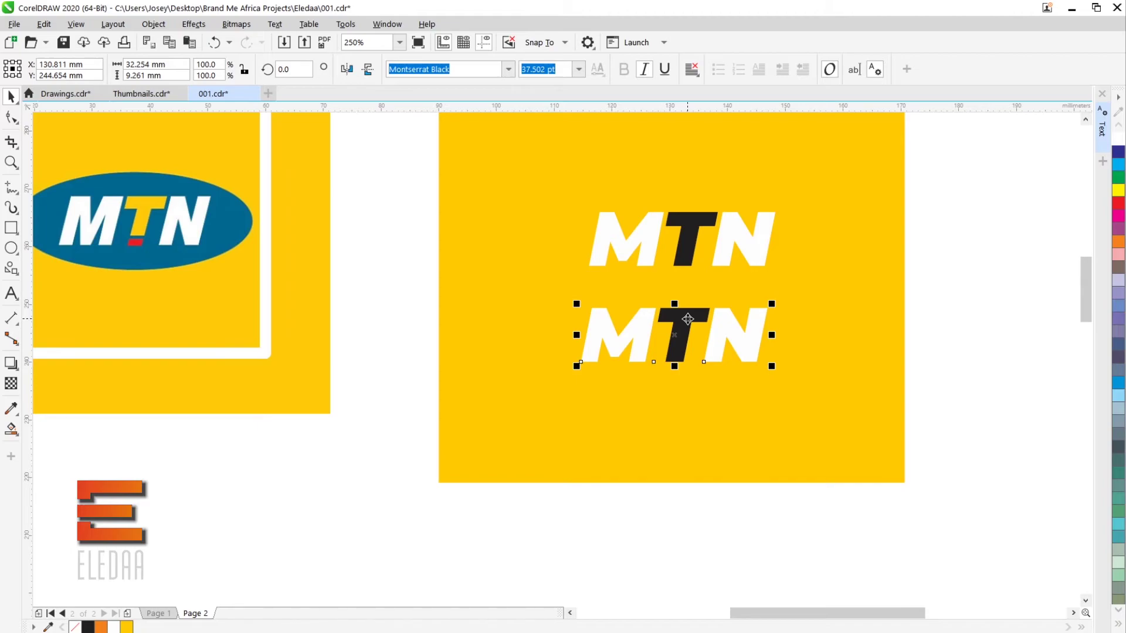
key("ctrl+k")
left_click(907, 294)
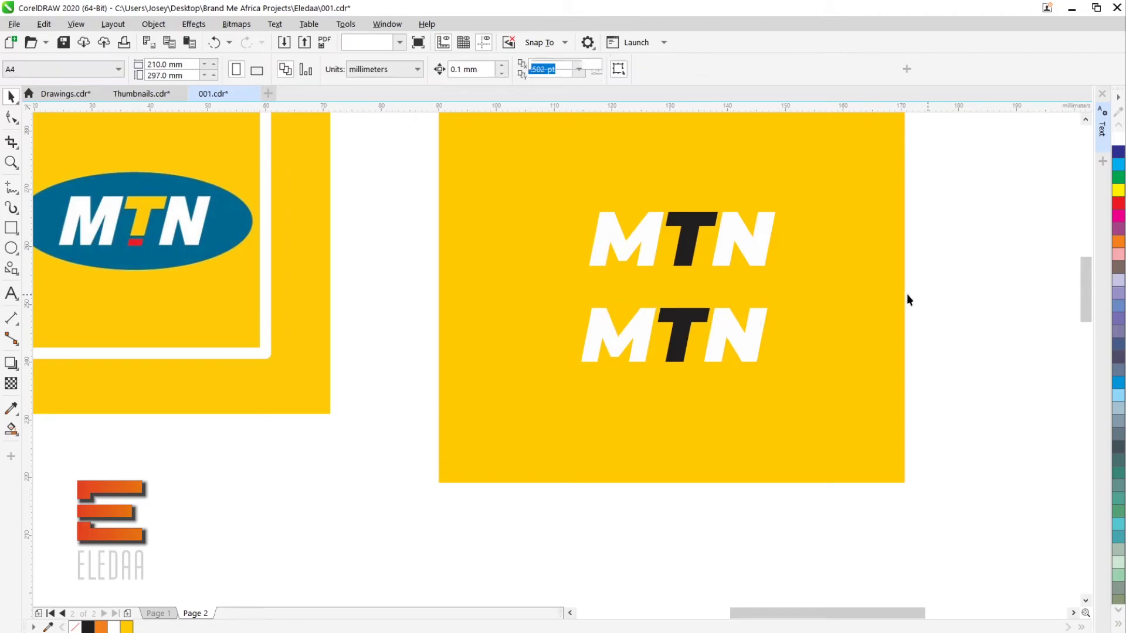
Examine the Object, Edit, View and Layout commands and the context options for the upper MTN text, including Break Apart.
left_click(686, 260)
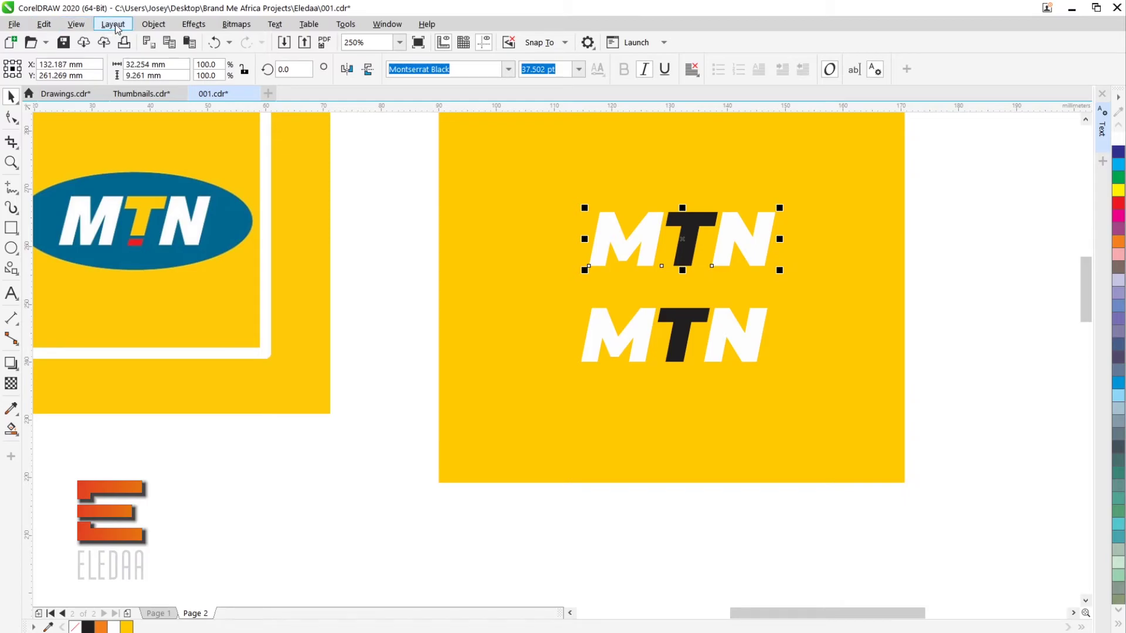
left_click(154, 24)
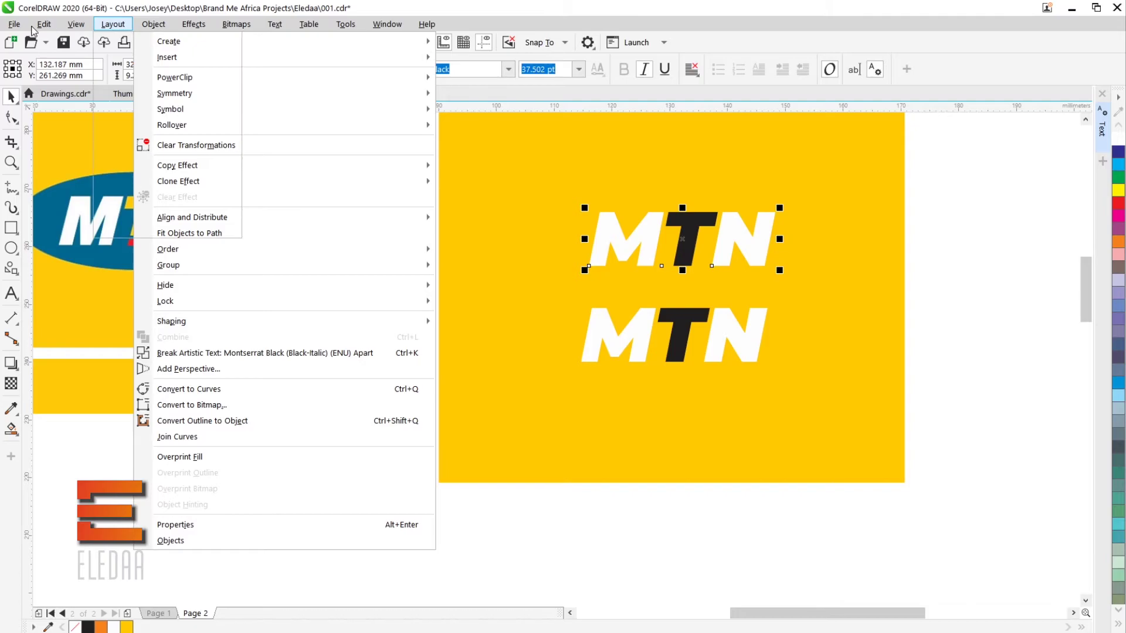
mouse_move(45, 26)
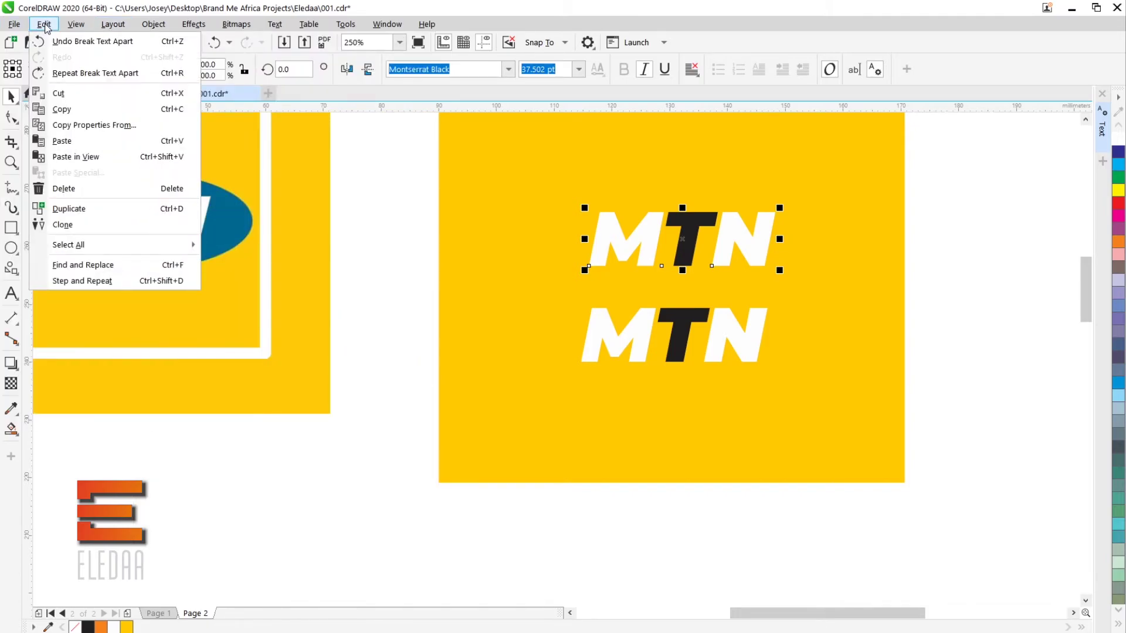
left_click(75, 29)
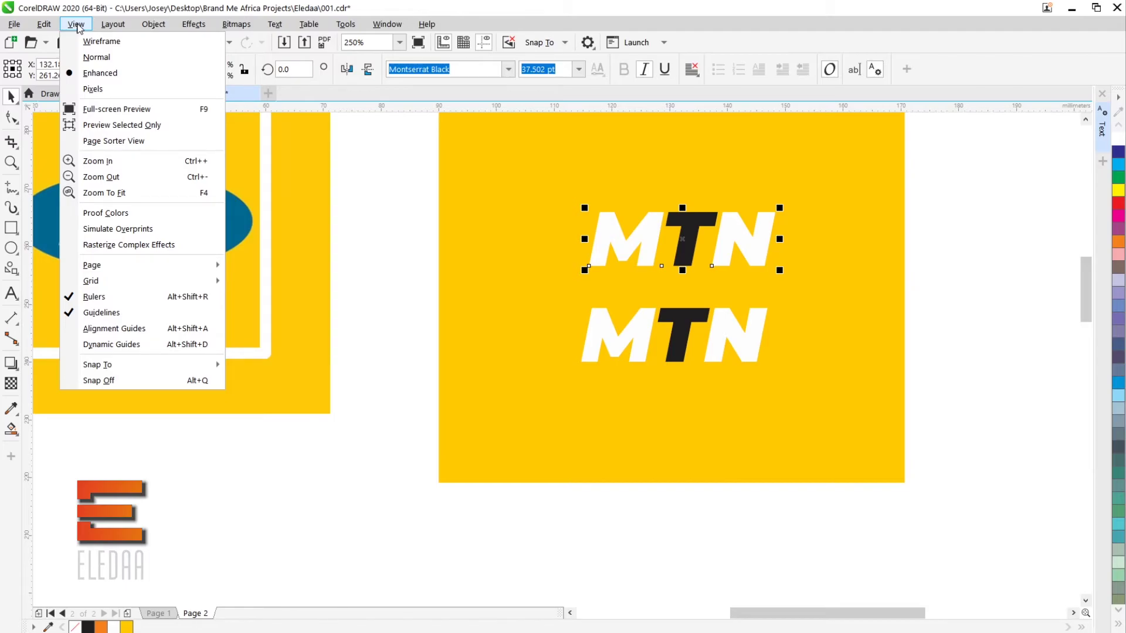
mouse_move(110, 28)
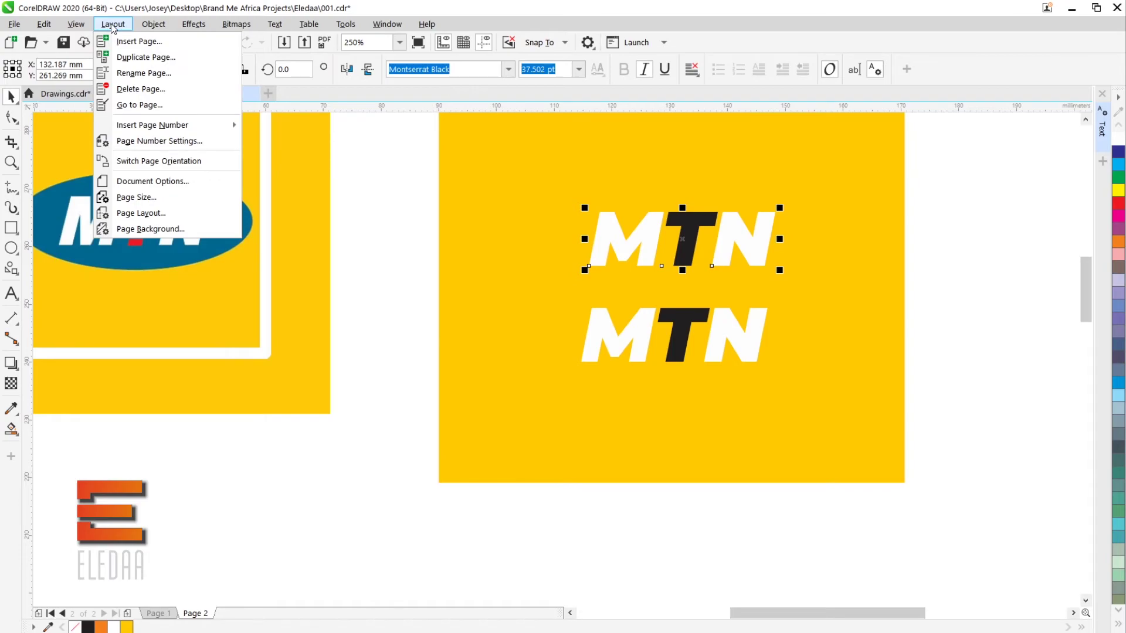
left_click(376, 200)
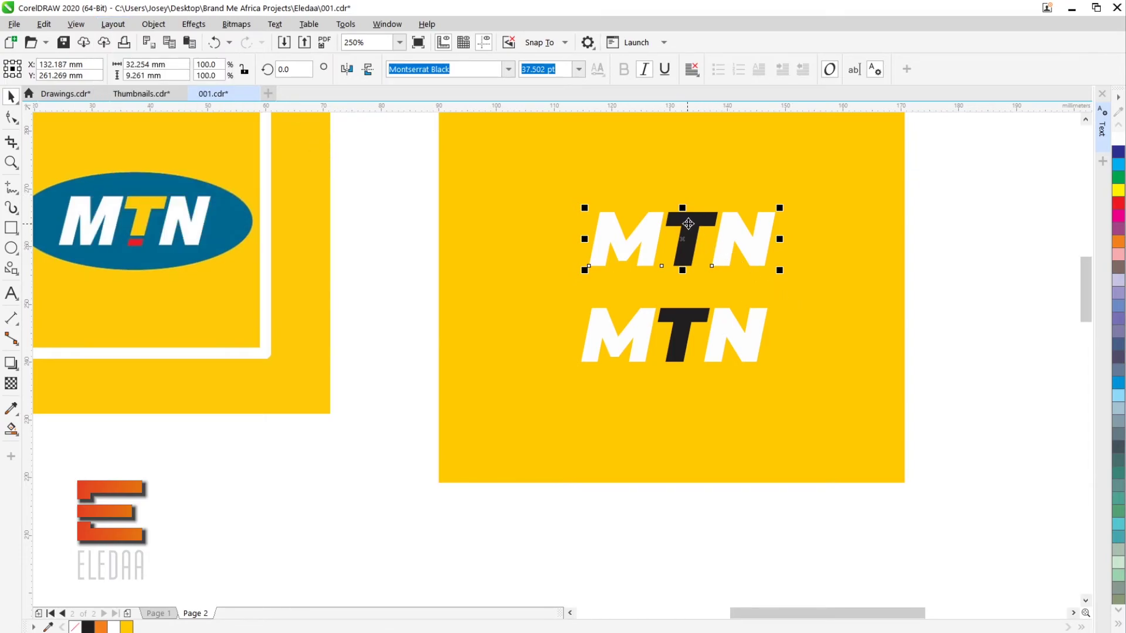
right_click(688, 223)
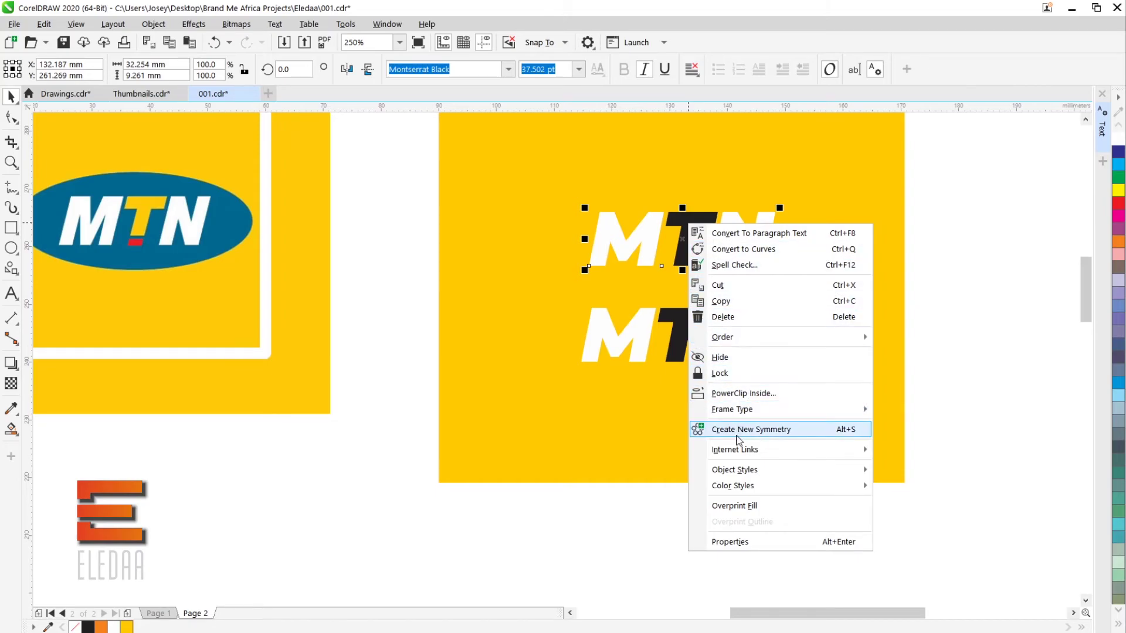
left_click(600, 527)
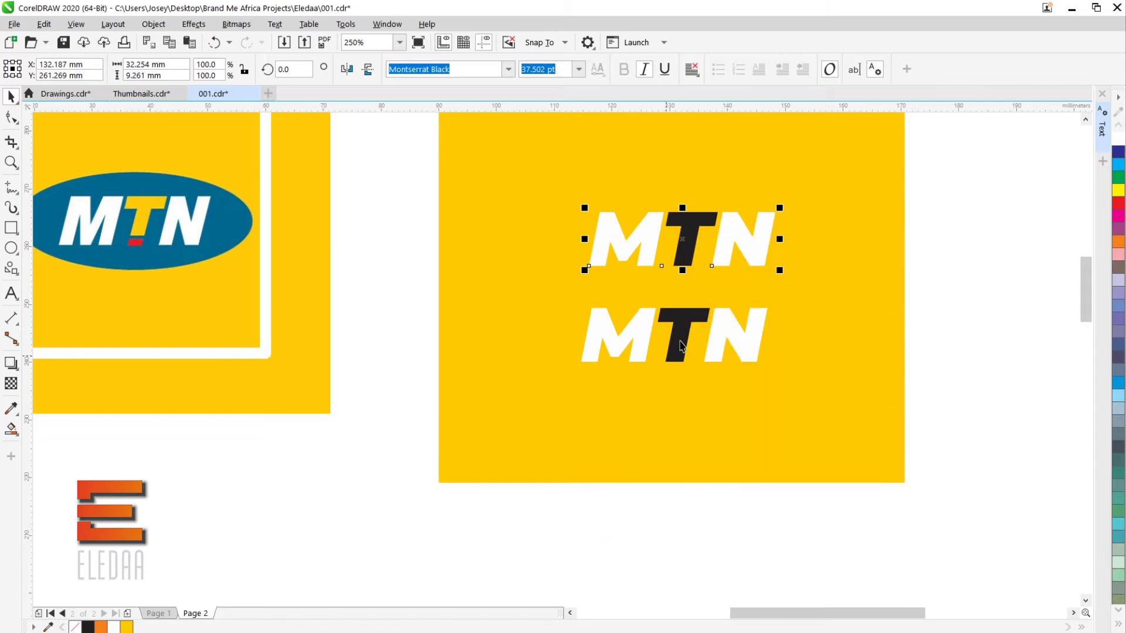
Select the letters of the lower MTN copy individually and fill its N with cyan.
left_click(958, 260)
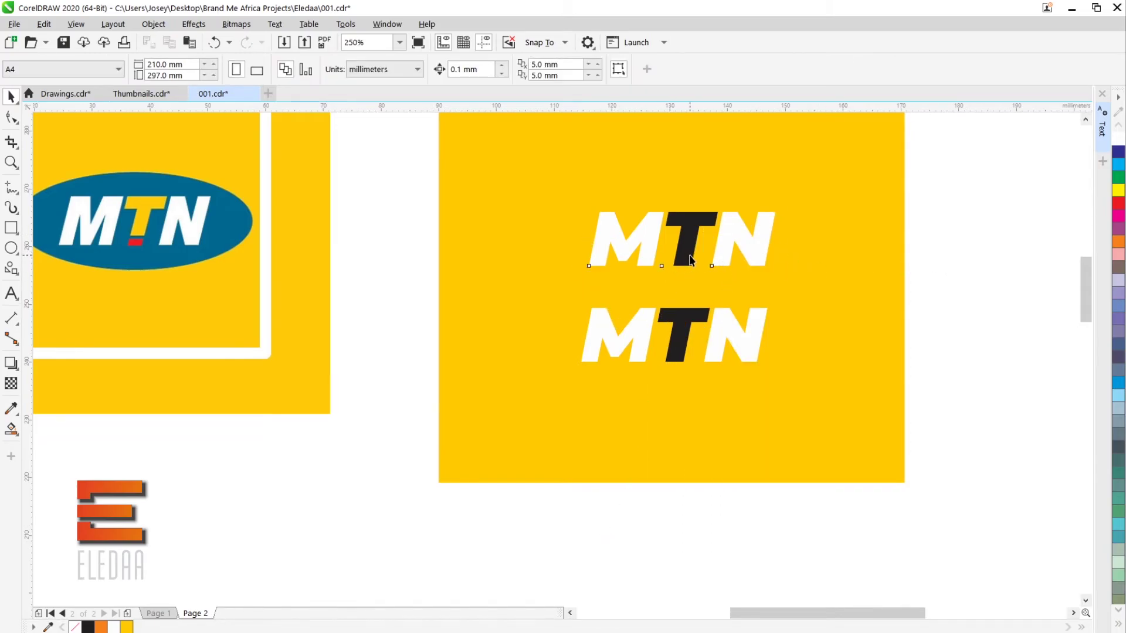
left_click(689, 260)
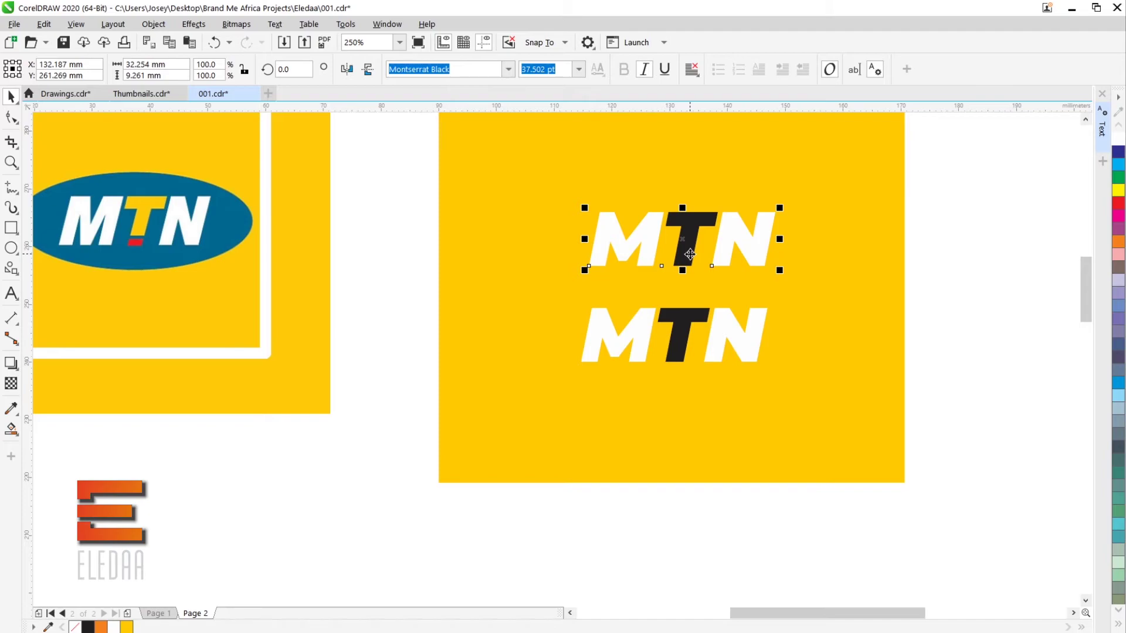
left_click(908, 256)
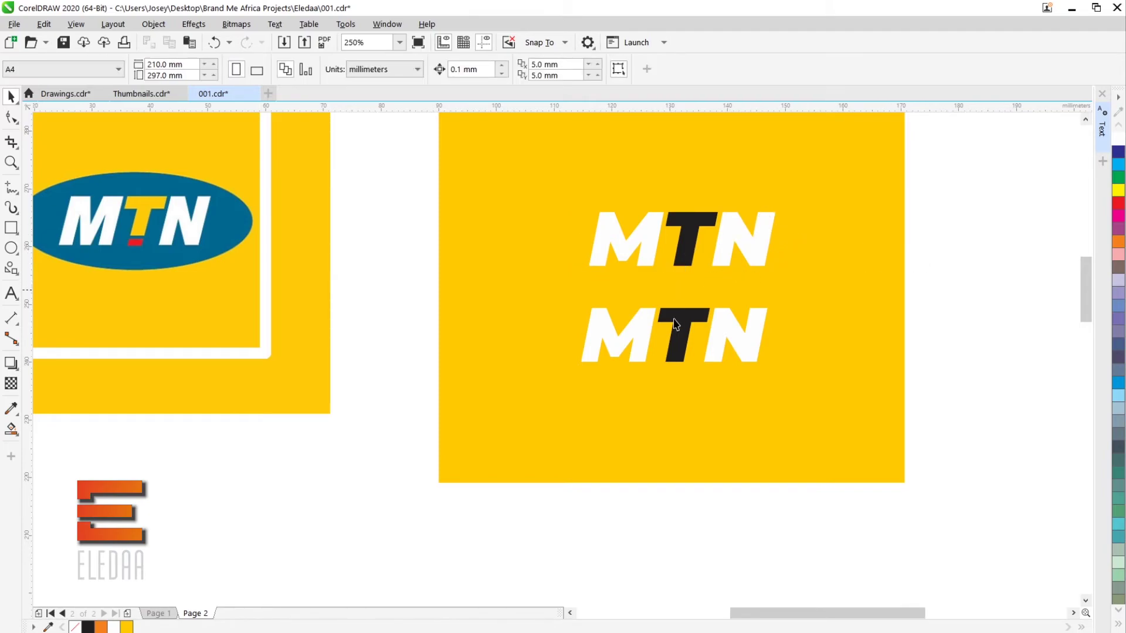
left_click(635, 327)
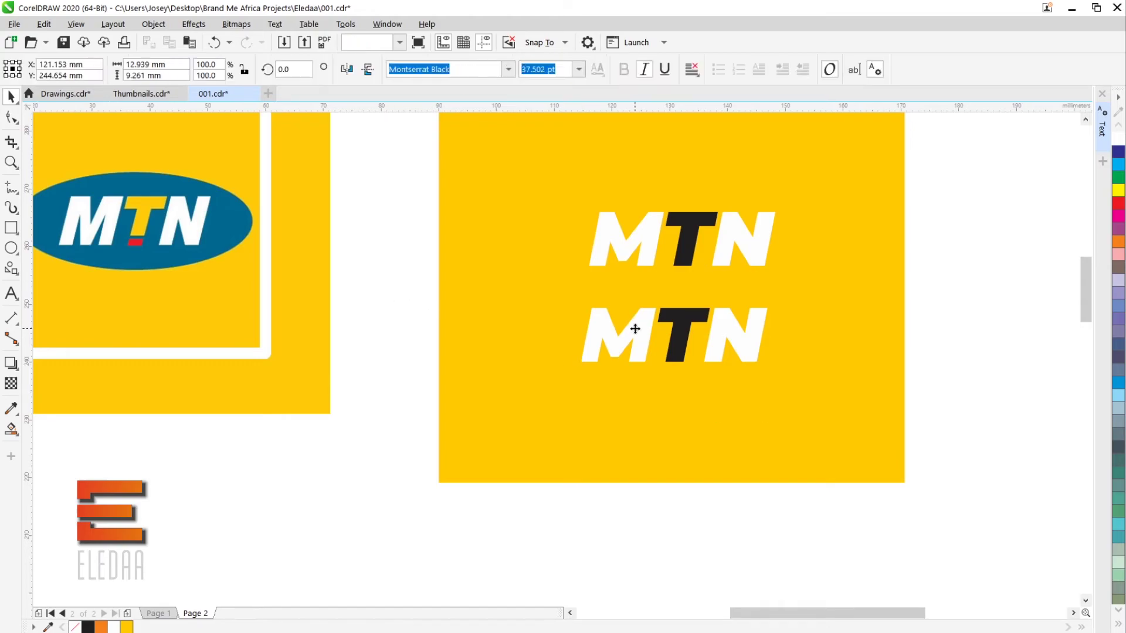
left_click(680, 321)
left_click(725, 321)
left_click(725, 320)
left_click(1116, 166)
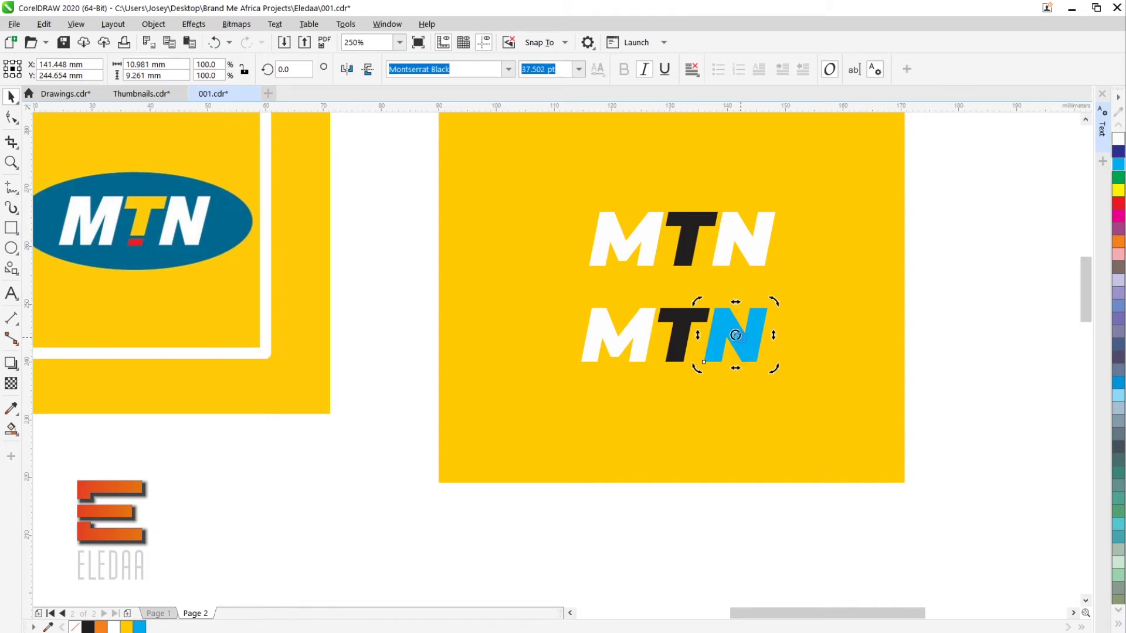
Undo the N's cyan fill and delete the broken-apart lower copy of the MTN text.
key("ctrl+z")
left_click(934, 292)
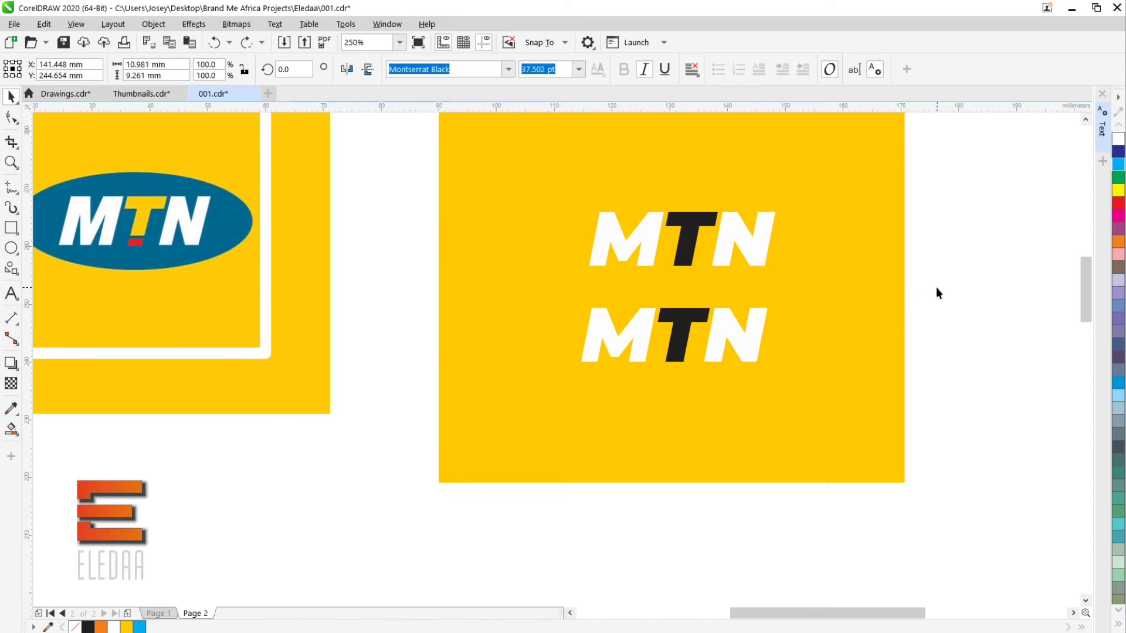
left_click_drag(386, 297, 838, 393)
key("Delete")
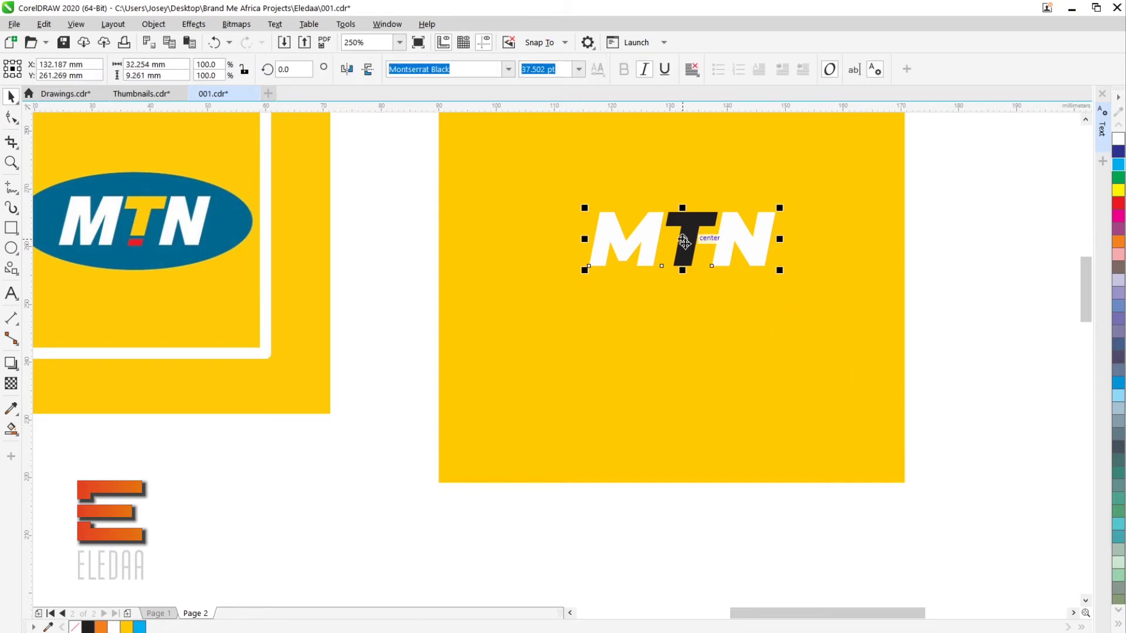
Break the MTN text apart into separate letters.
key("ctrl+k")
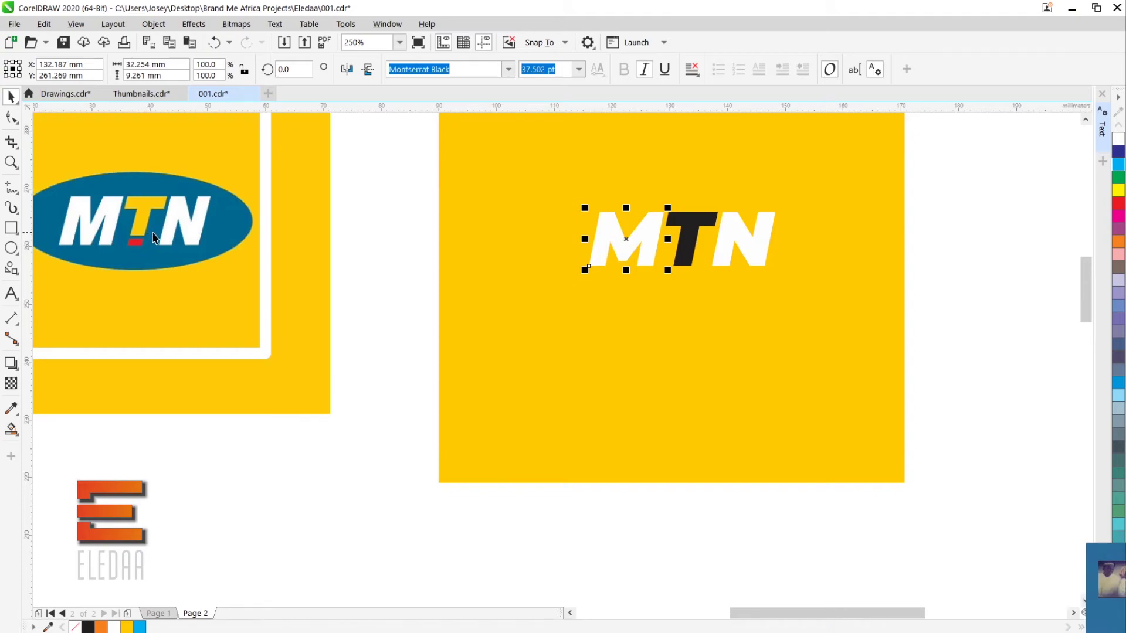
left_click(944, 294)
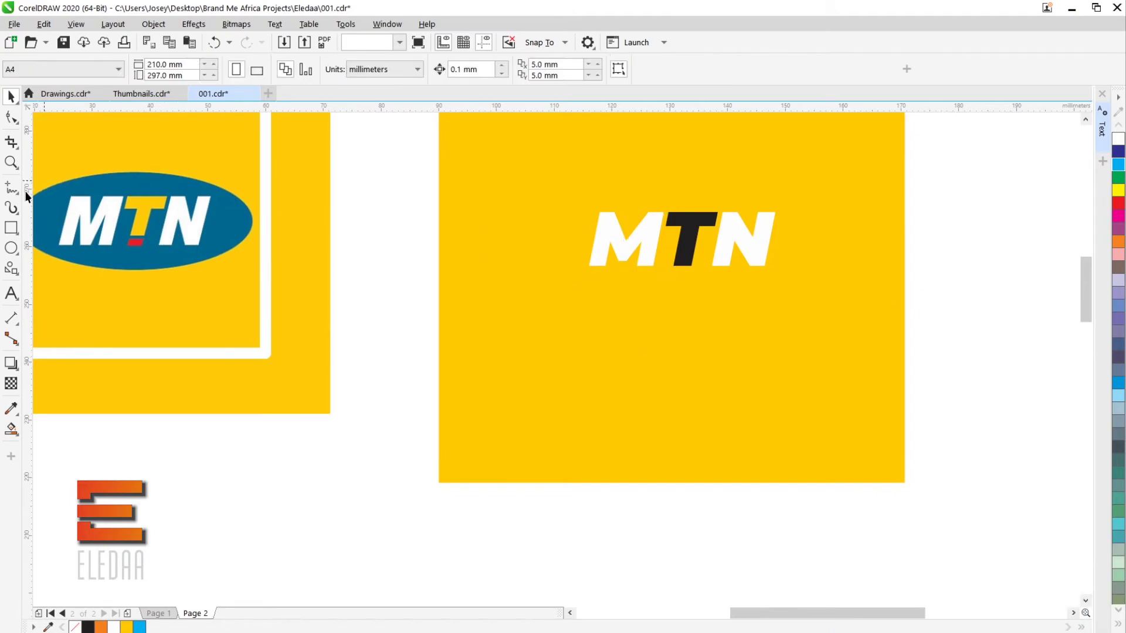
Draw a thin rectangle about 8.8 mm wide and 0.3 mm high and place it across the lower stem of the T.
left_click(10, 228)
left_click_drag(668, 311, 720, 312)
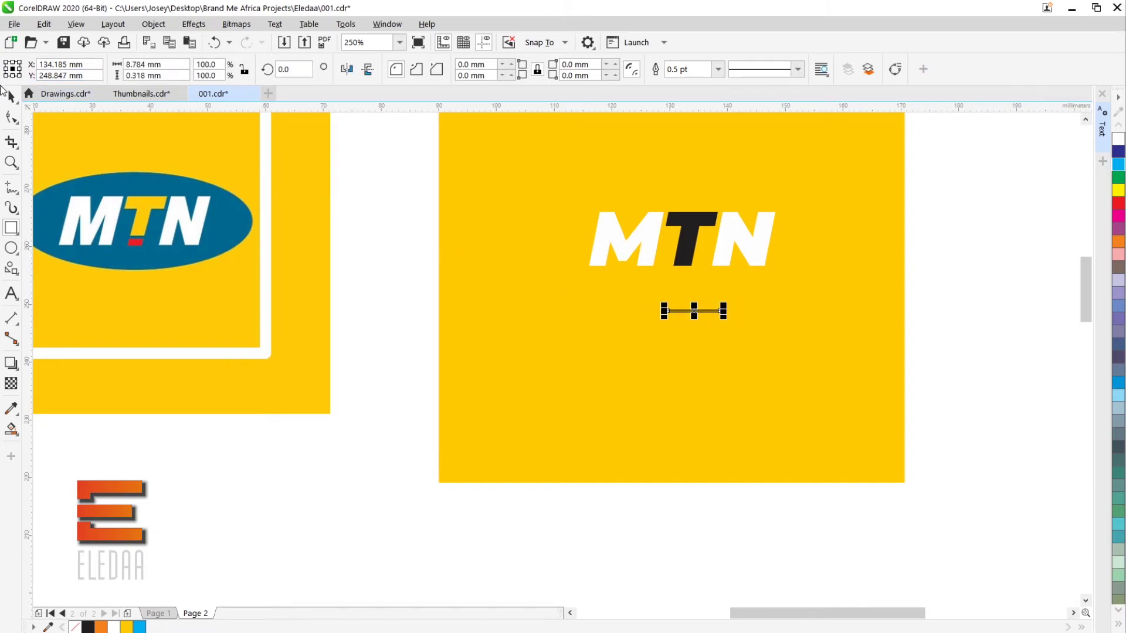
left_click(12, 97)
left_click_drag(691, 311, 686, 254)
Trim the T with the thin rectangle and delete the rectangle to leave a narrow gap in the stem.
scroll(686, 254, "up", 2)
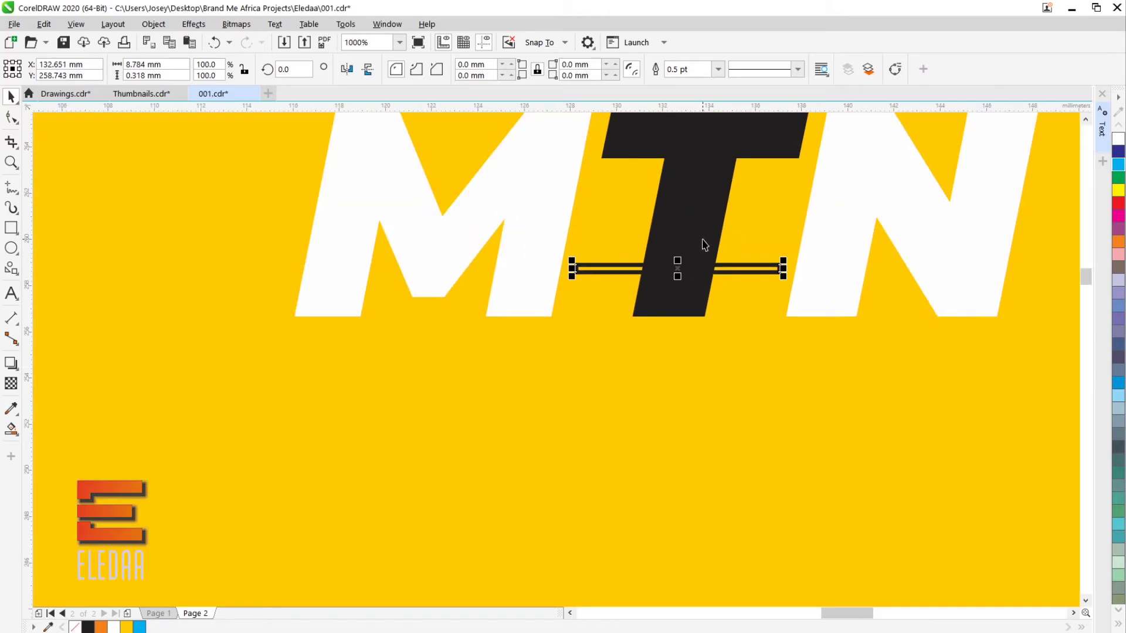
scroll(703, 246, "down", 1)
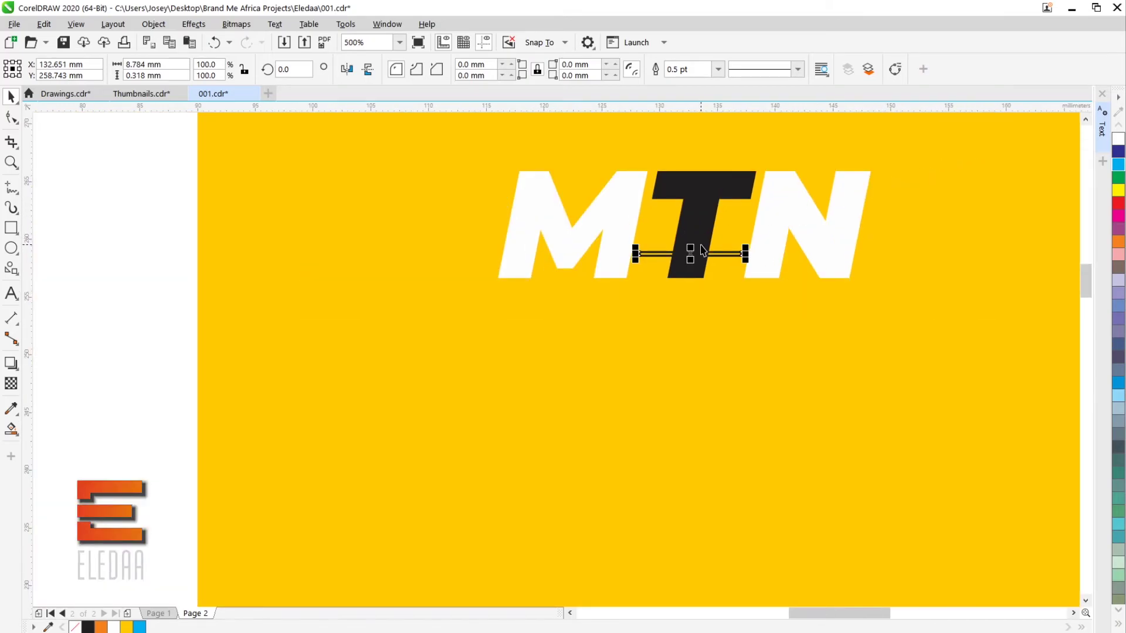
scroll(701, 245, "up", 1)
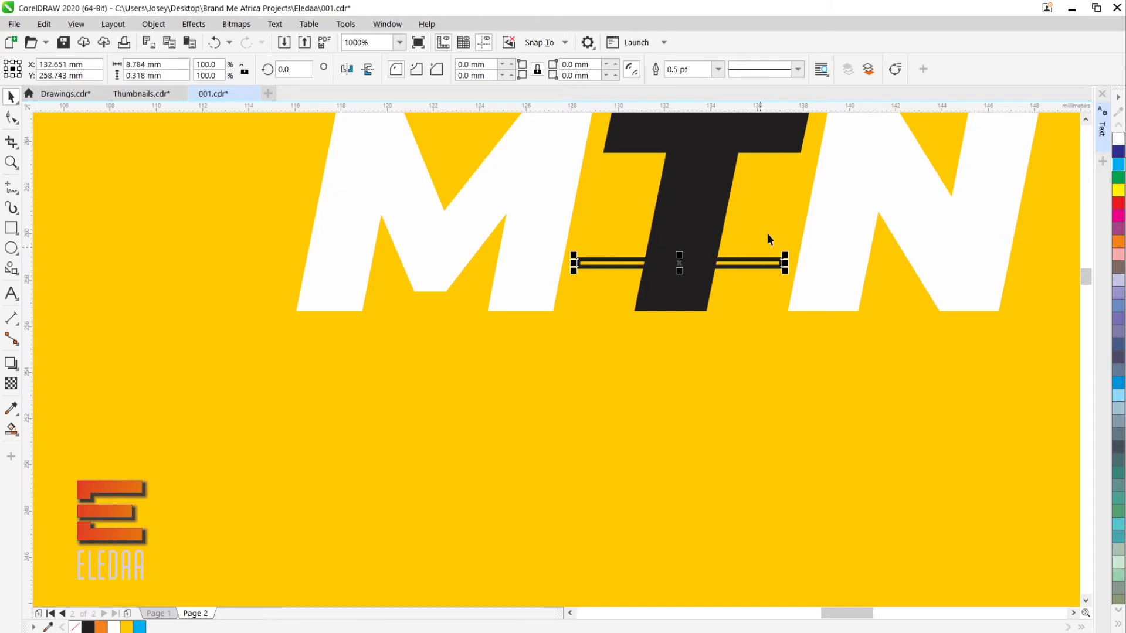
left_click(1085, 120)
left_click(1085, 120)
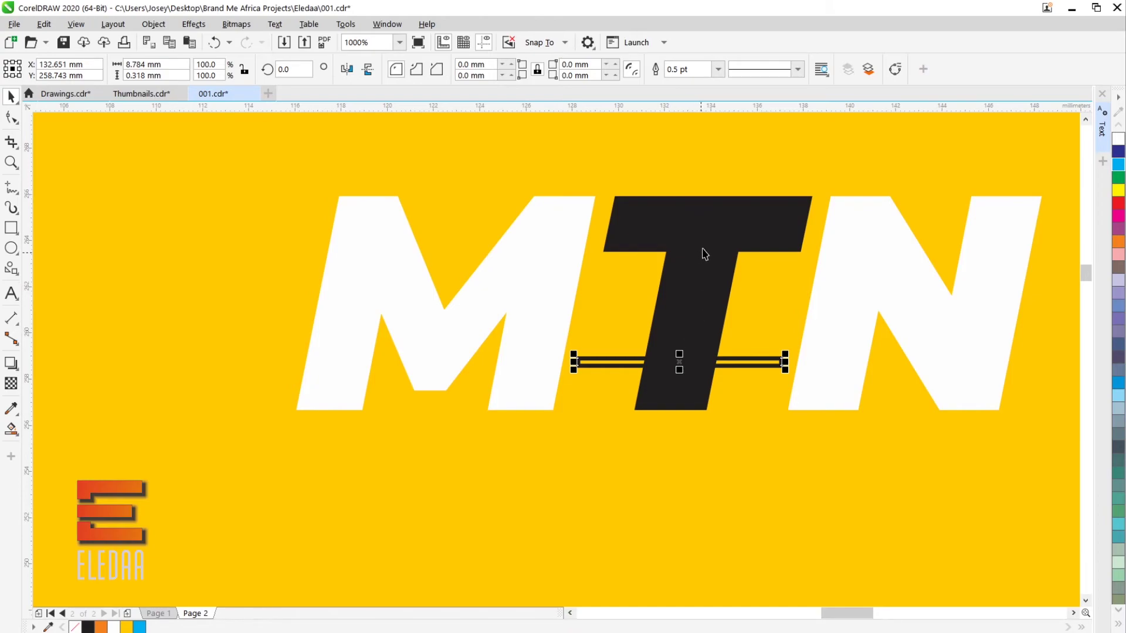
left_click(716, 233, "shift")
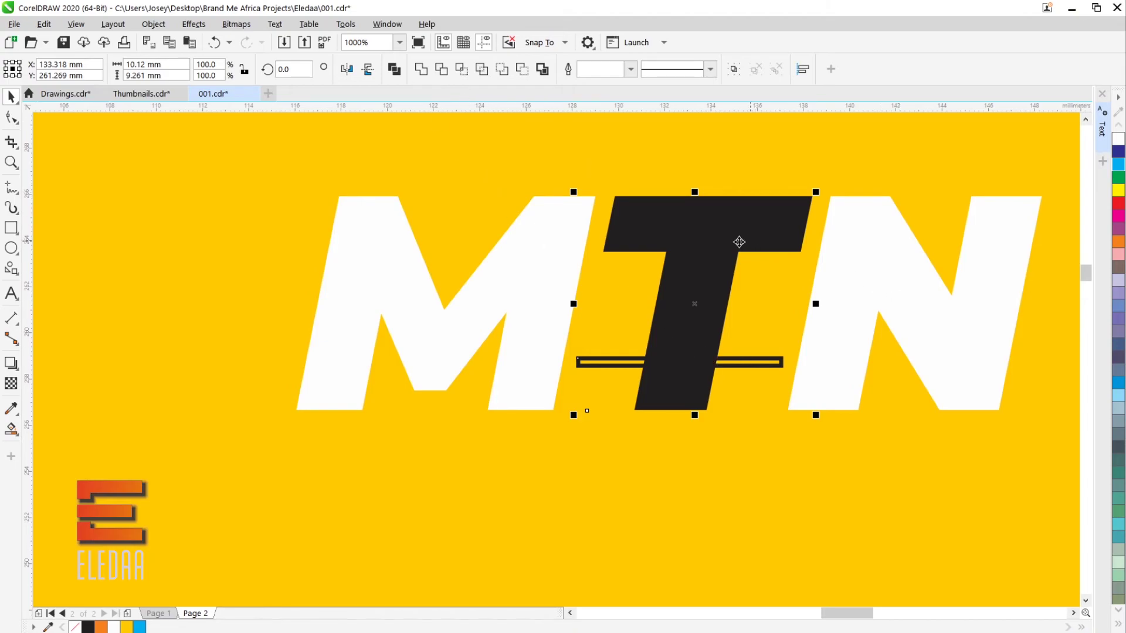
left_click(443, 71)
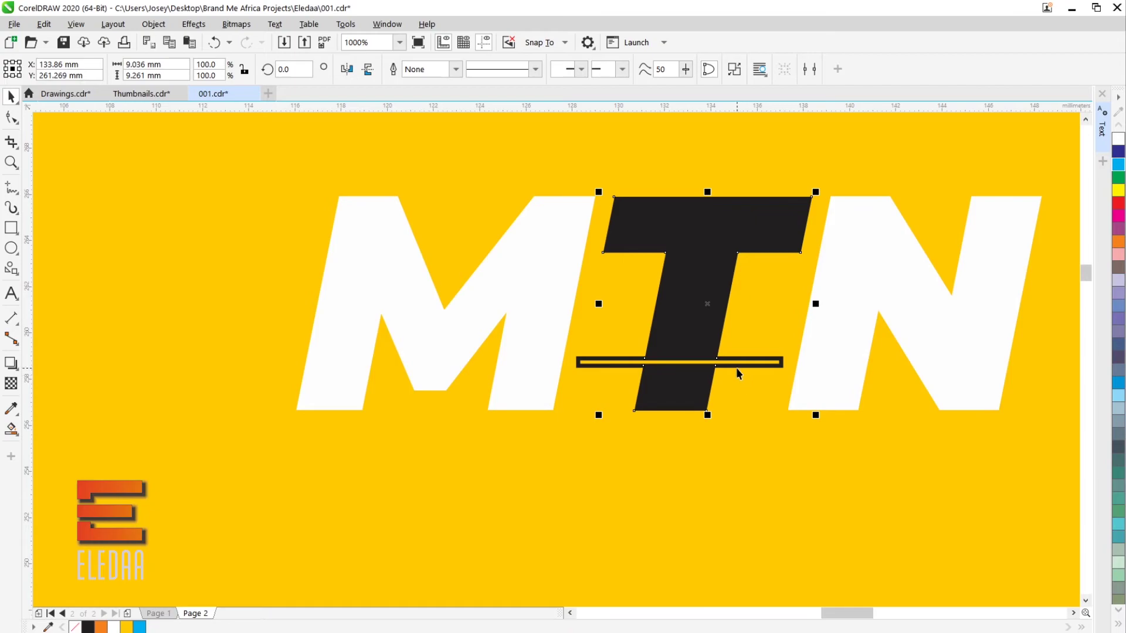
left_click(789, 479)
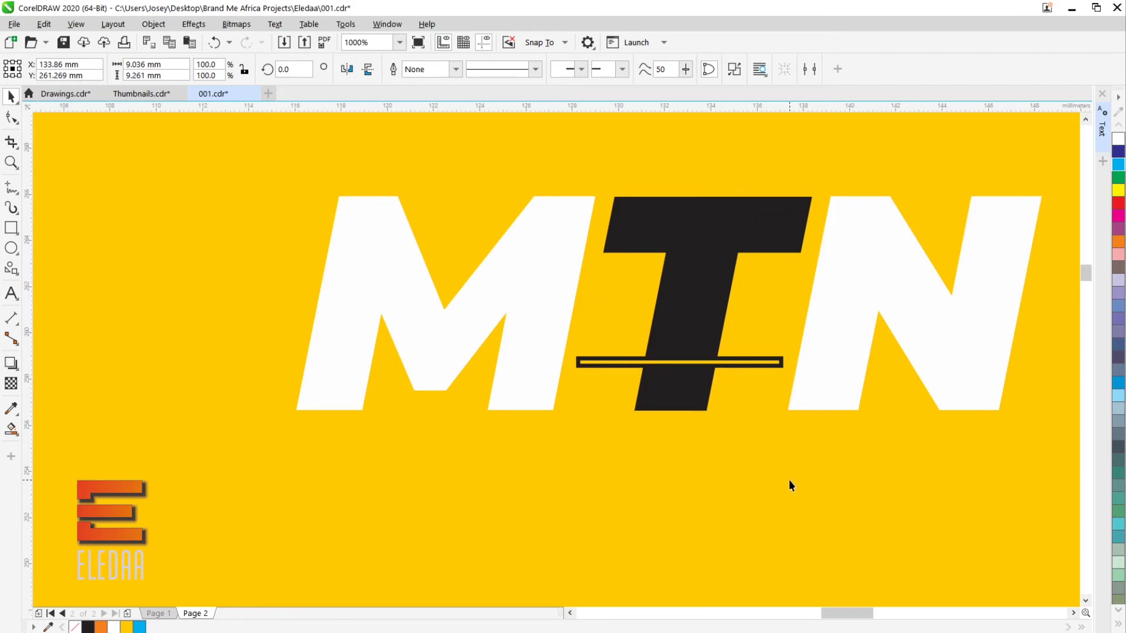
left_click(780, 366)
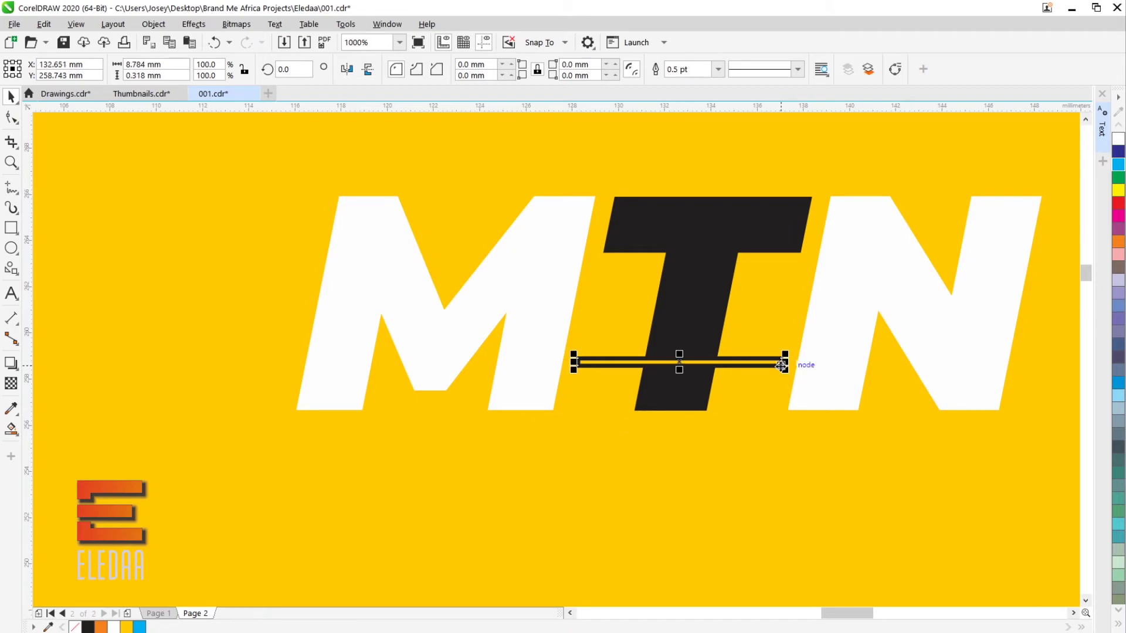
key("Delete")
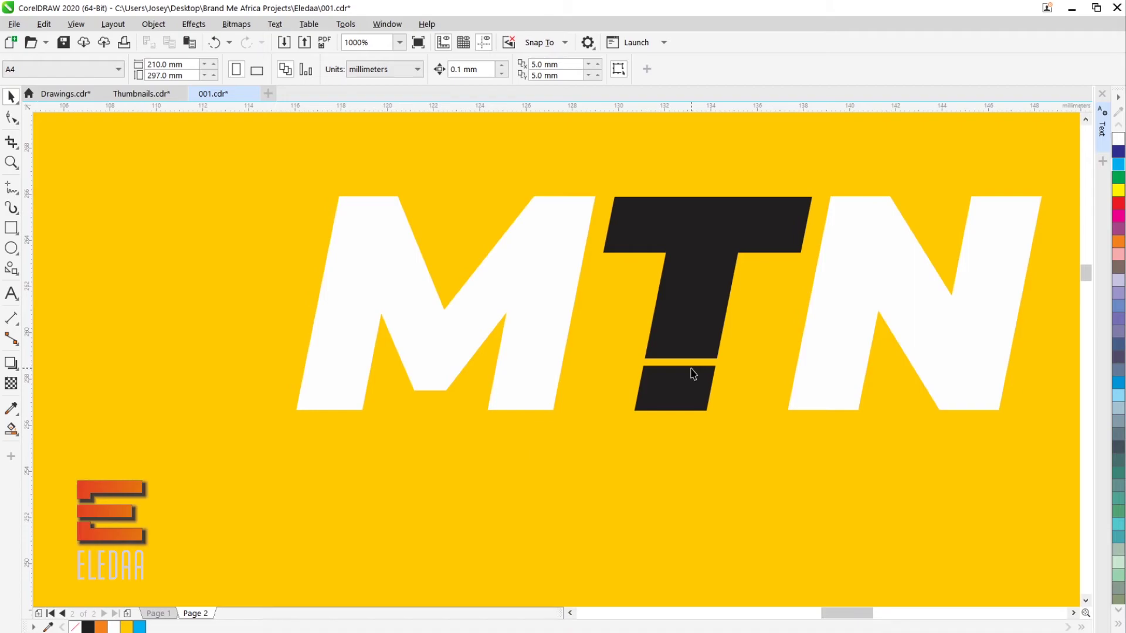
Try moving the trimmed T together with its bottom piece, and undo the move.
left_click(697, 349)
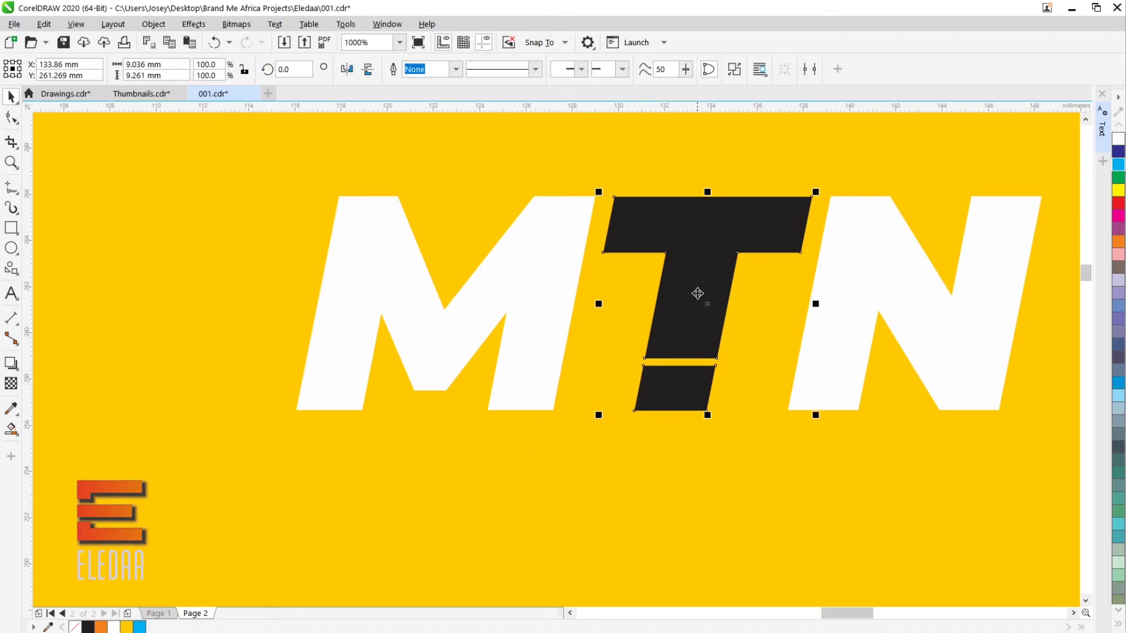
left_click_drag(720, 250, 679, 314)
key("ctrl+z")
key("ctrl+z")
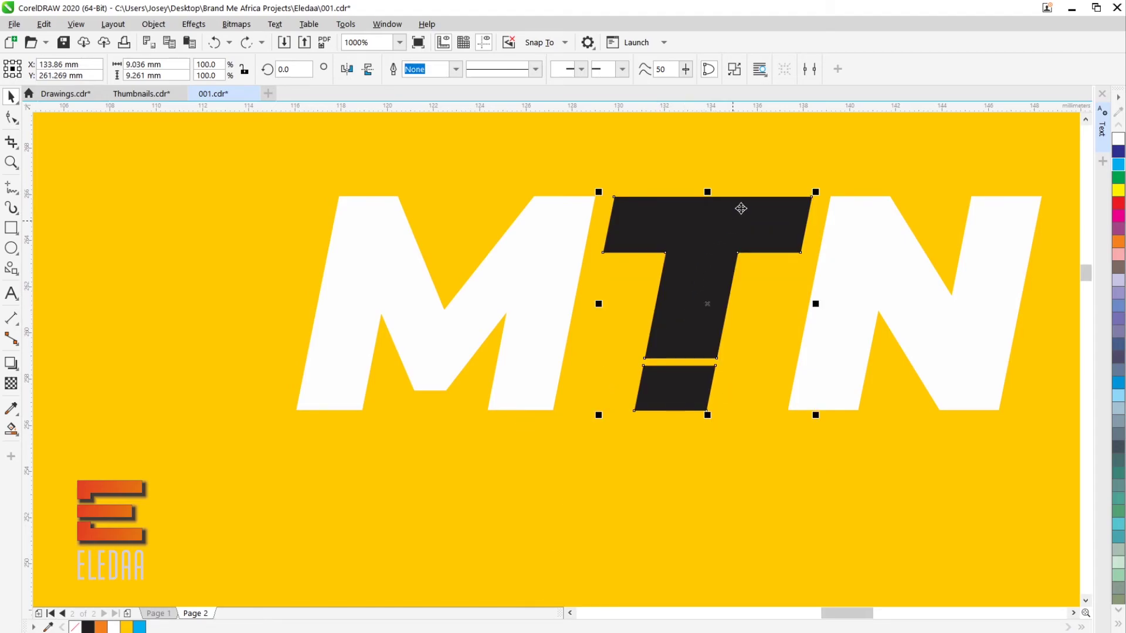
Break the trimmed T apart into two independent pieces and fill the bottom piece with red.
left_click(734, 70)
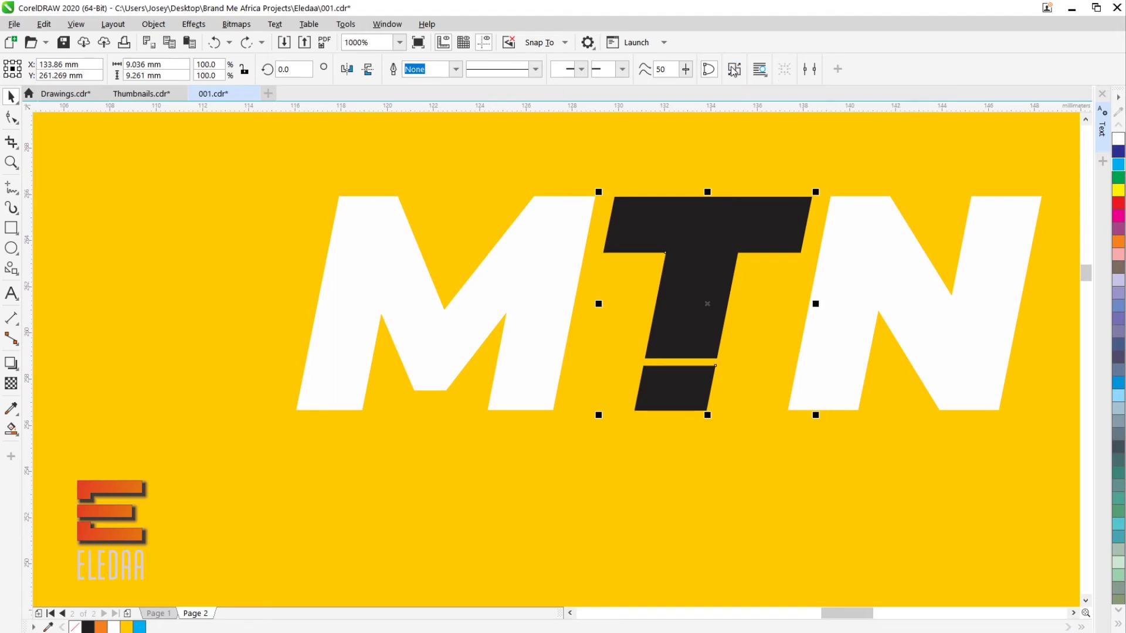
left_click(852, 227)
left_click_drag(738, 212, 765, 146)
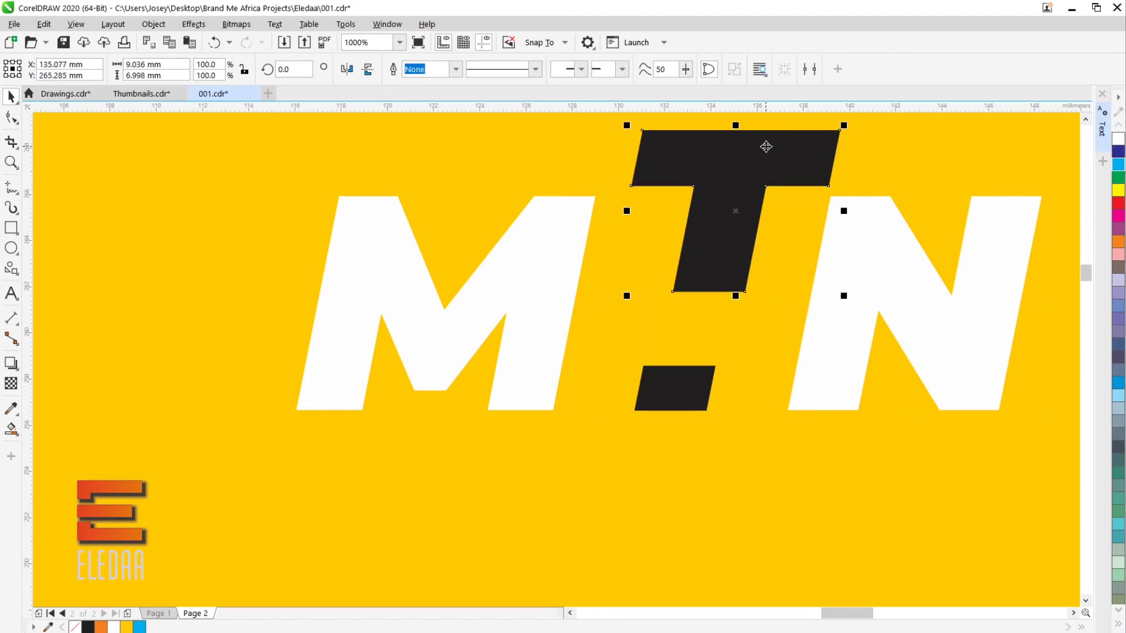
key("ctrl+z")
left_click(671, 394)
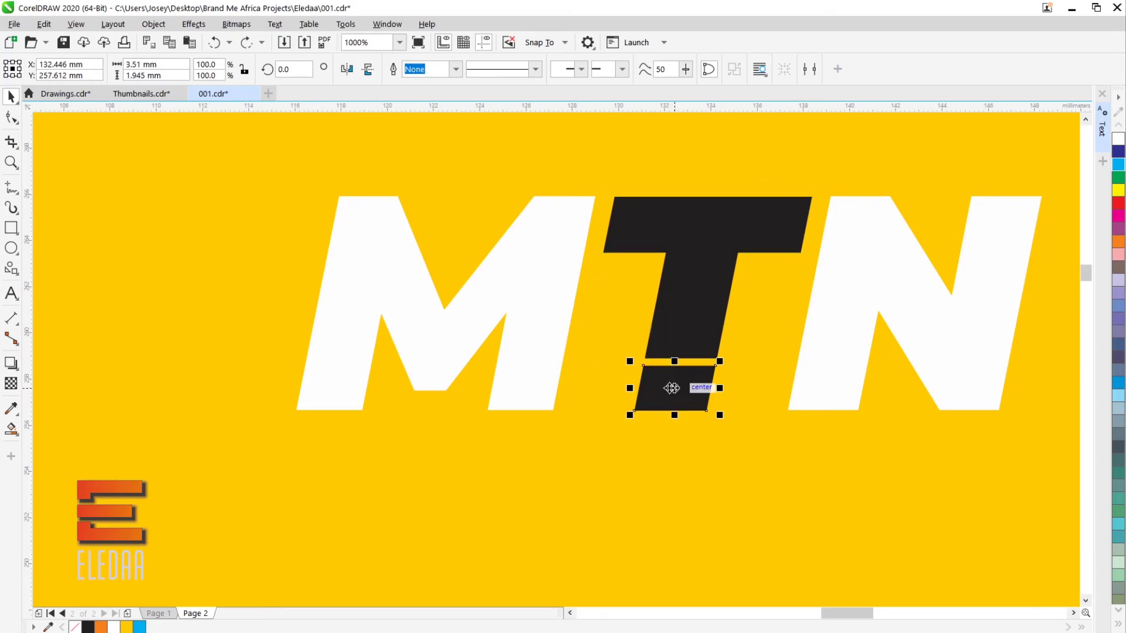
left_click(1117, 204)
Draw an ellipse about 52.3 mm wide and 19.4 mm high around the MTN letters.
scroll(495, 469, "down", 2)
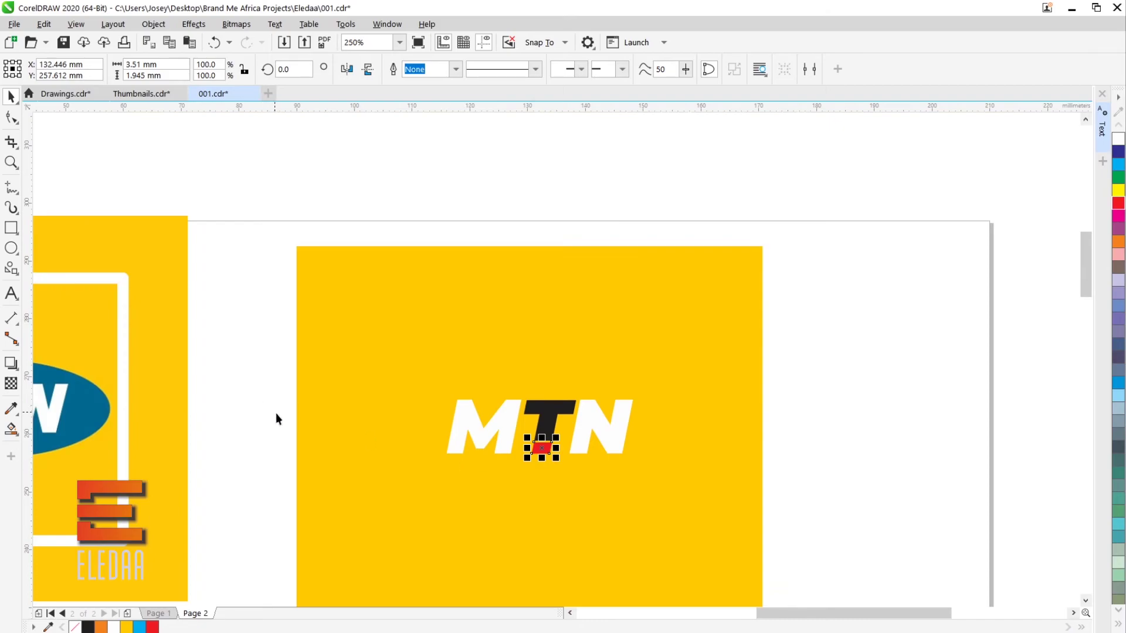
scroll(275, 413, "down", 1)
scroll(285, 453, "up", 1)
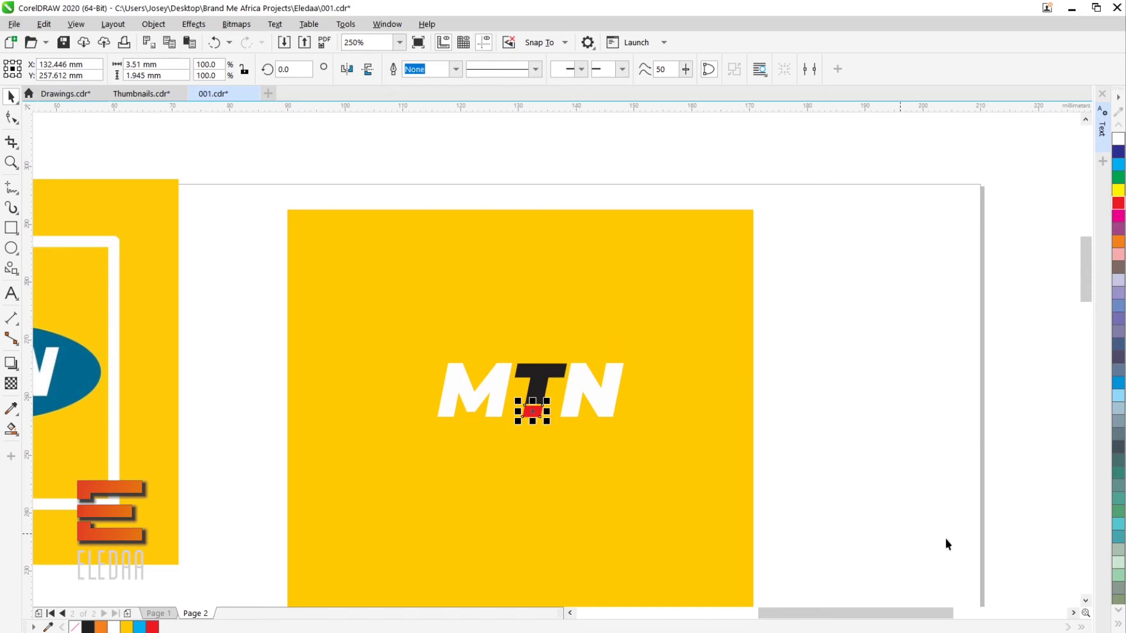
left_click(1085, 601)
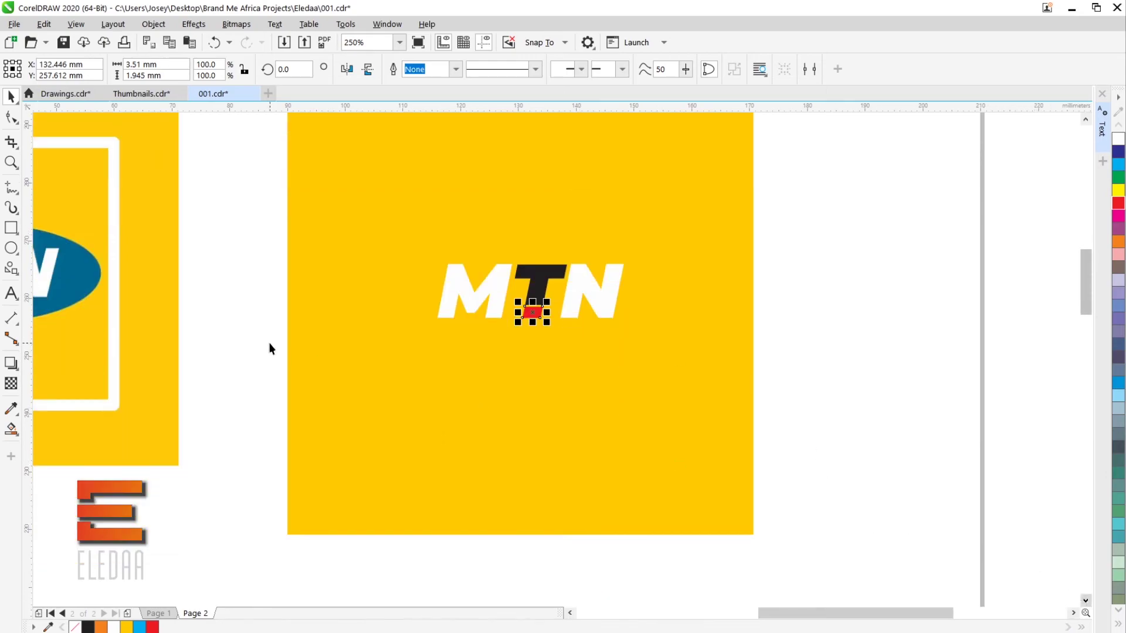
left_click(570, 613)
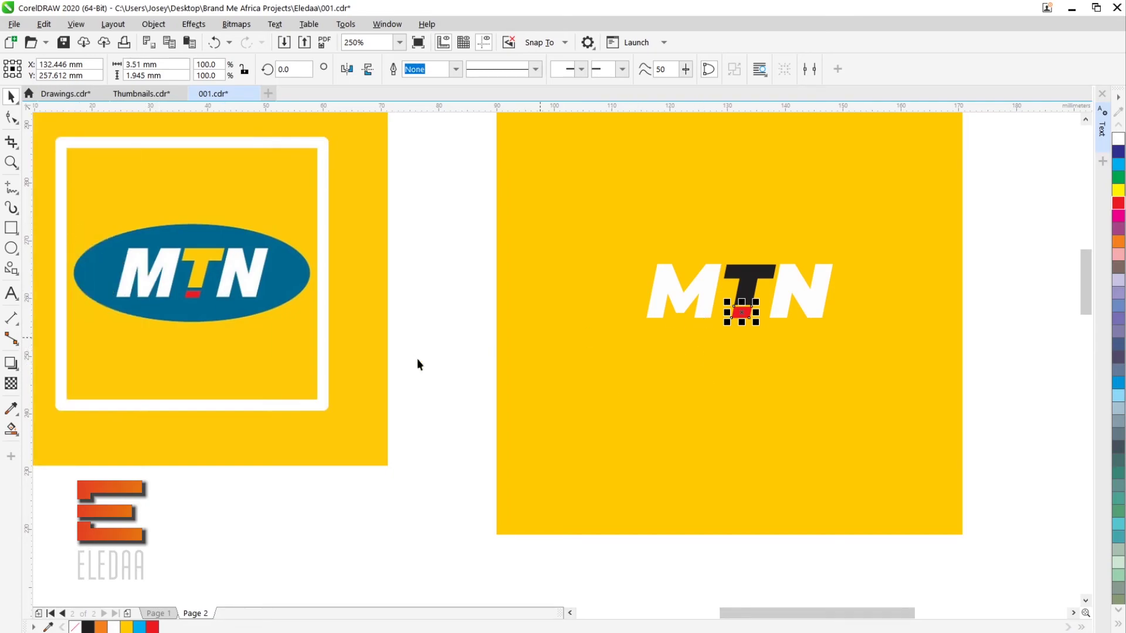
left_click(11, 250)
left_click_drag(589, 236, 895, 350)
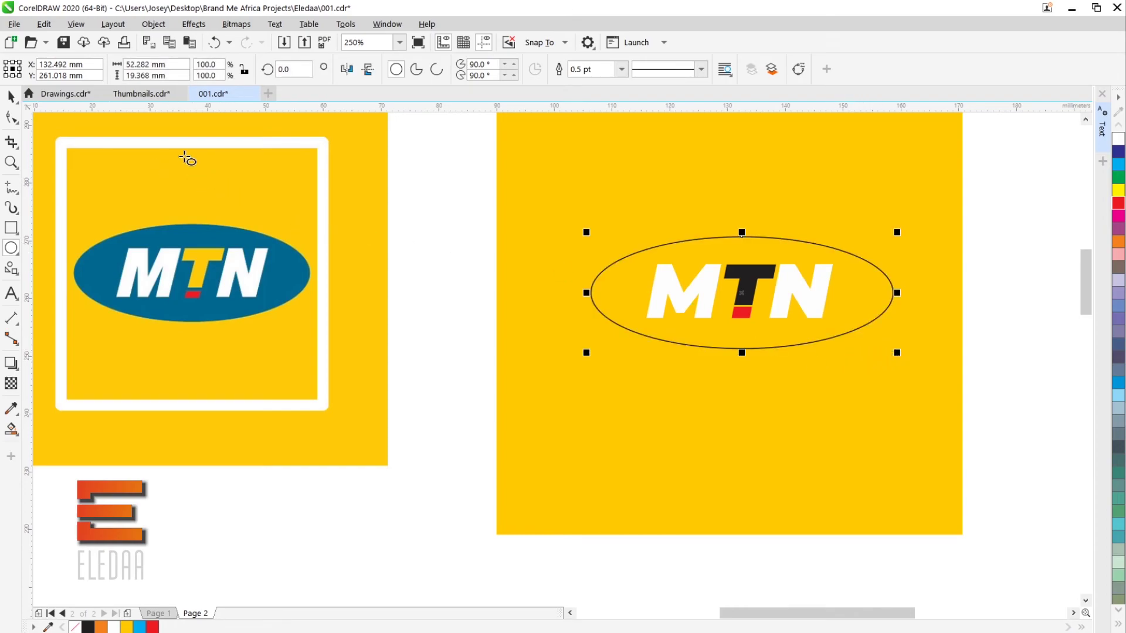
Try a bright blue and Sea Green from the palette as the ellipse's fill.
left_click(12, 95)
left_click(1118, 386)
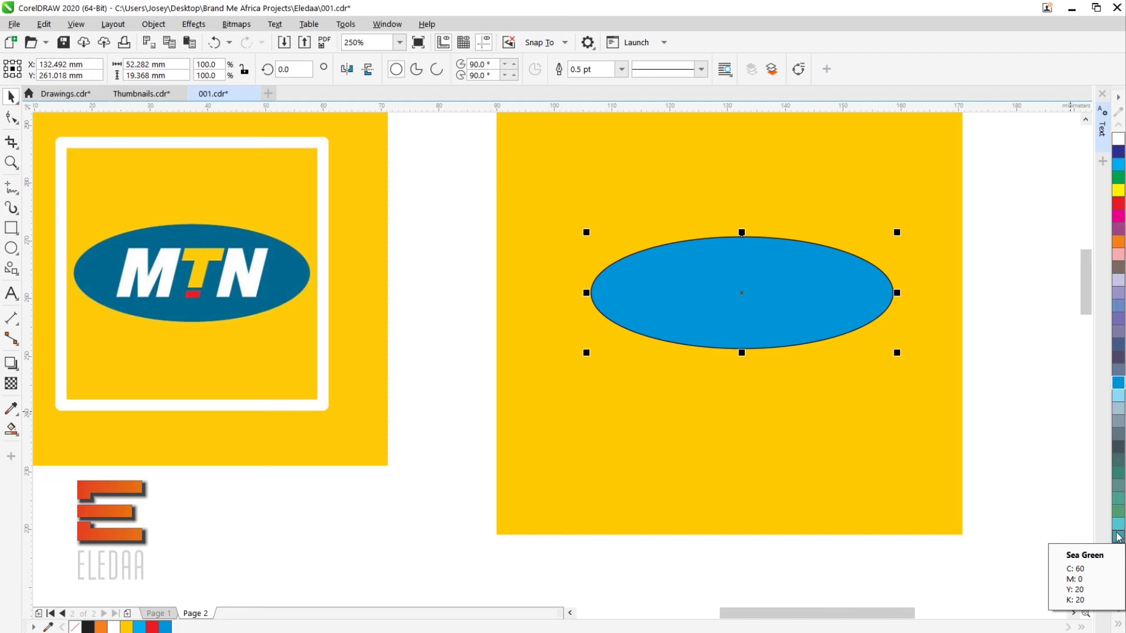
left_click(1115, 538)
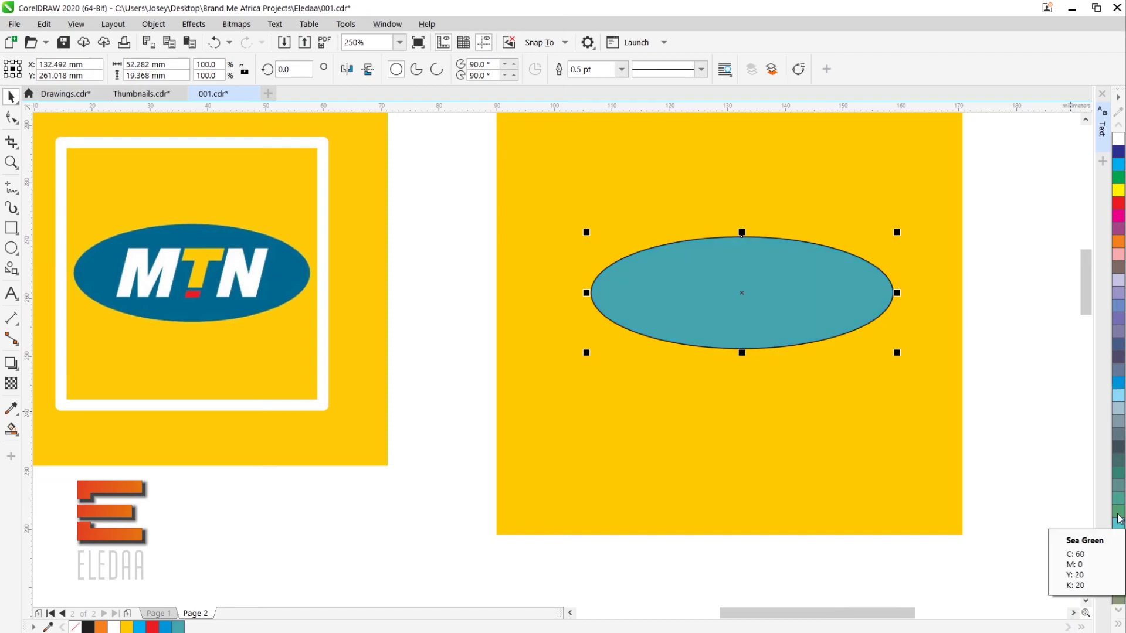
left_click(1118, 624)
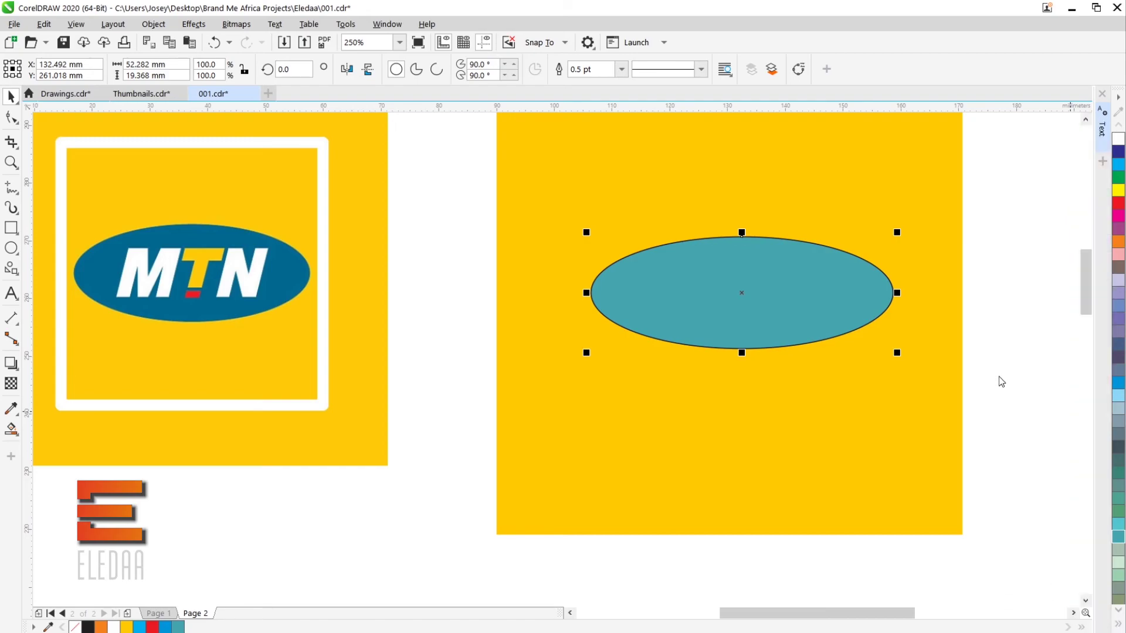
left_click(988, 319)
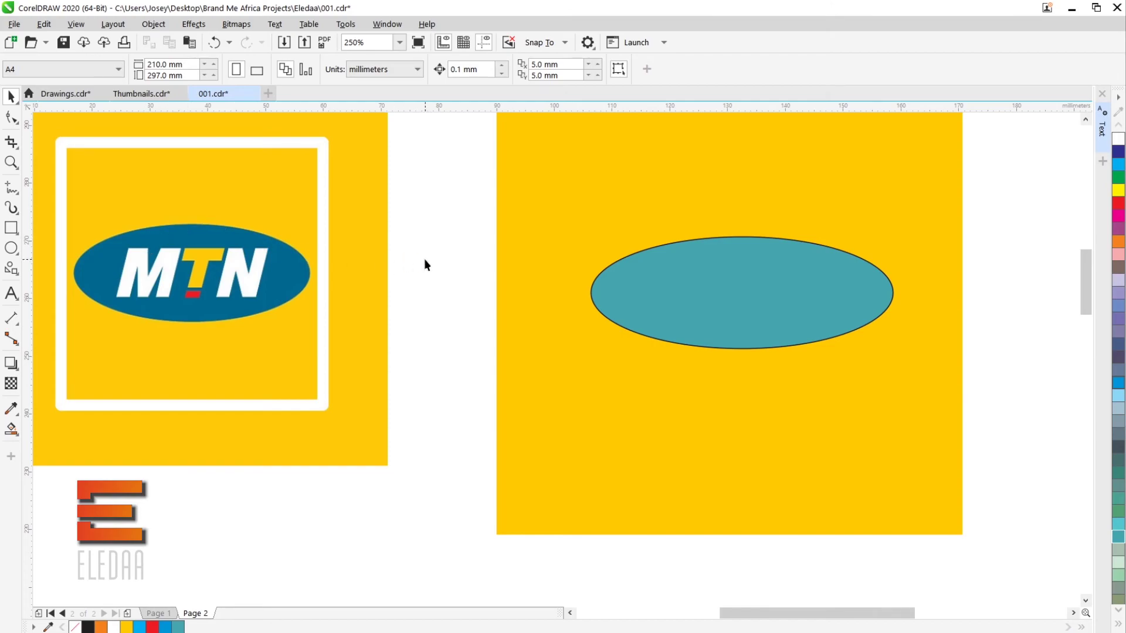
Sample the dark blue of the original logo's oval with the Color Eyedropper and apply it to the new ellipse.
left_click(744, 293)
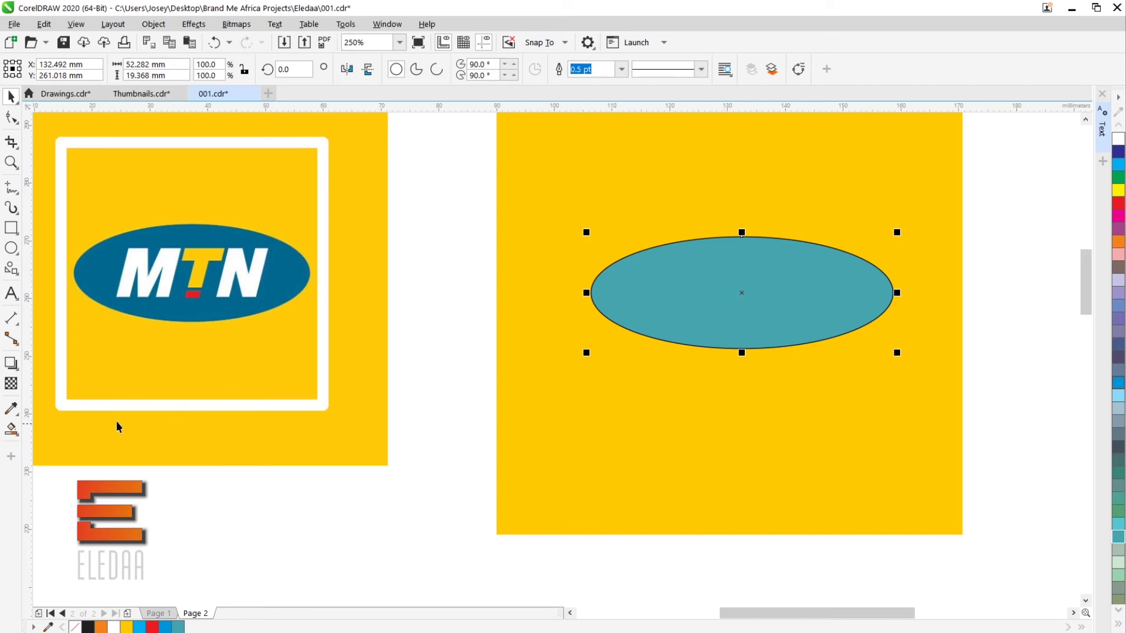
left_click(12, 409)
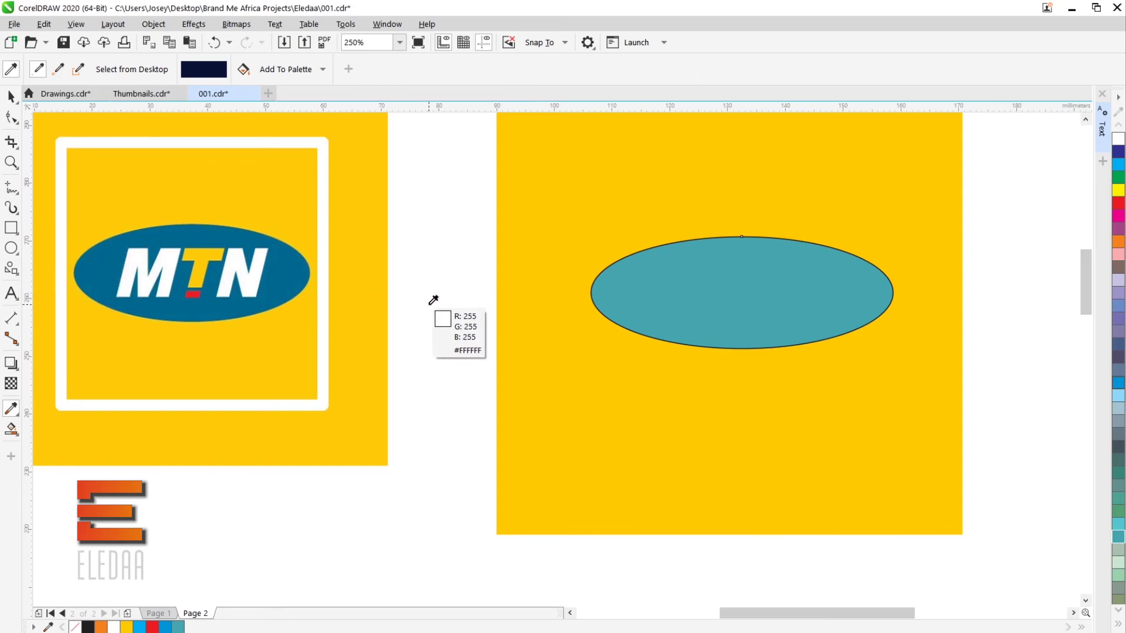
left_click(174, 228)
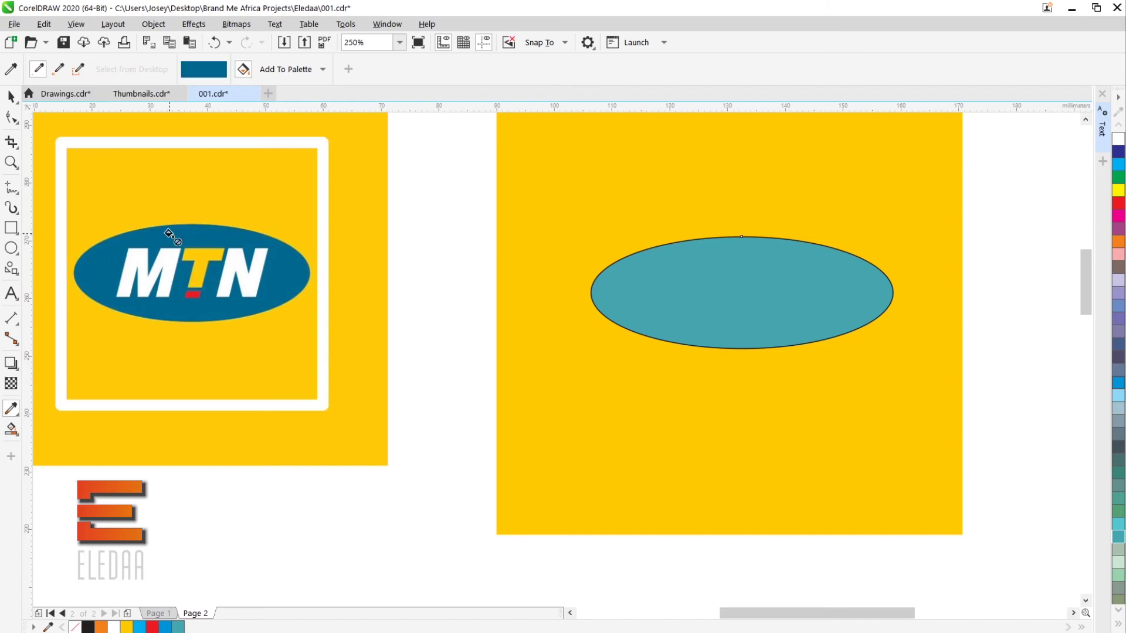
left_click(733, 271)
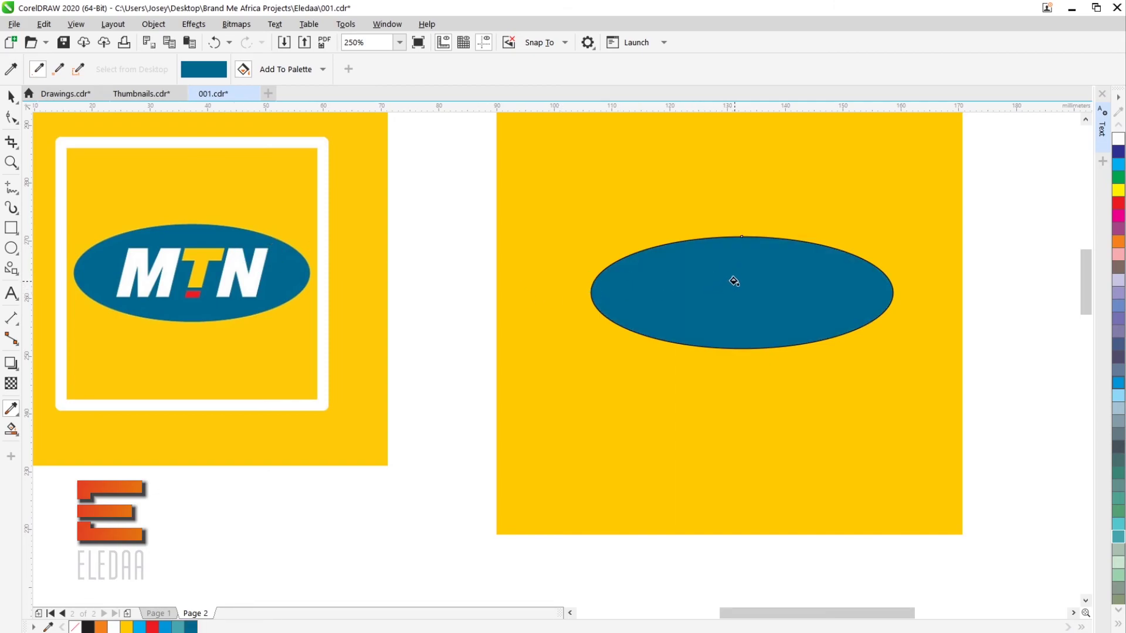
left_click(11, 95)
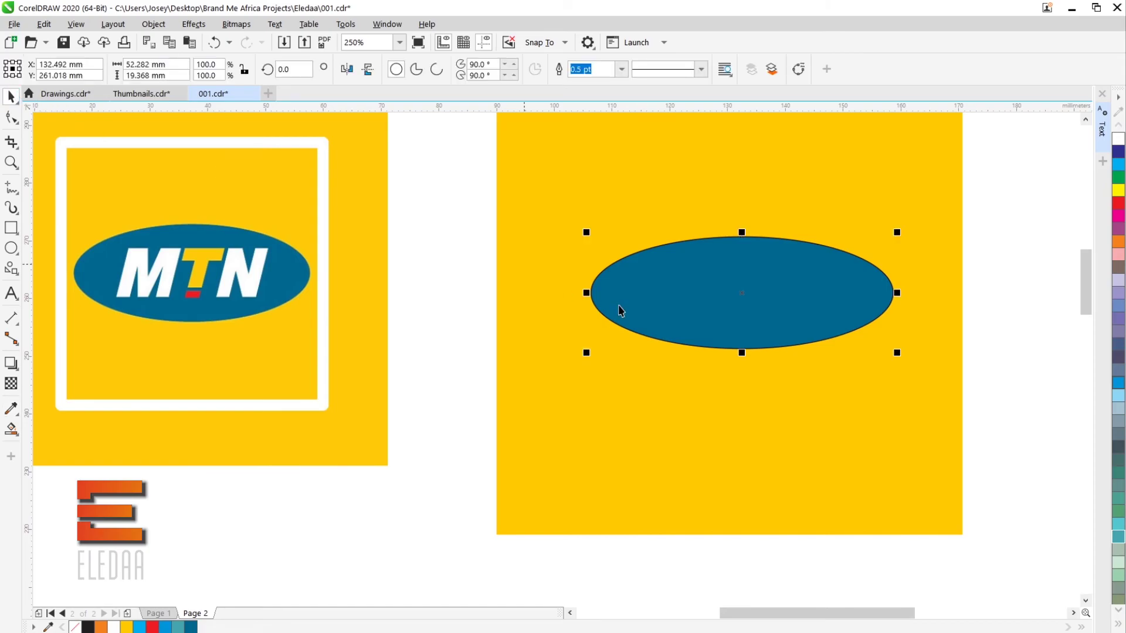
Remove the outline from the dark blue ellipse.
scroll(697, 255, "up", 4)
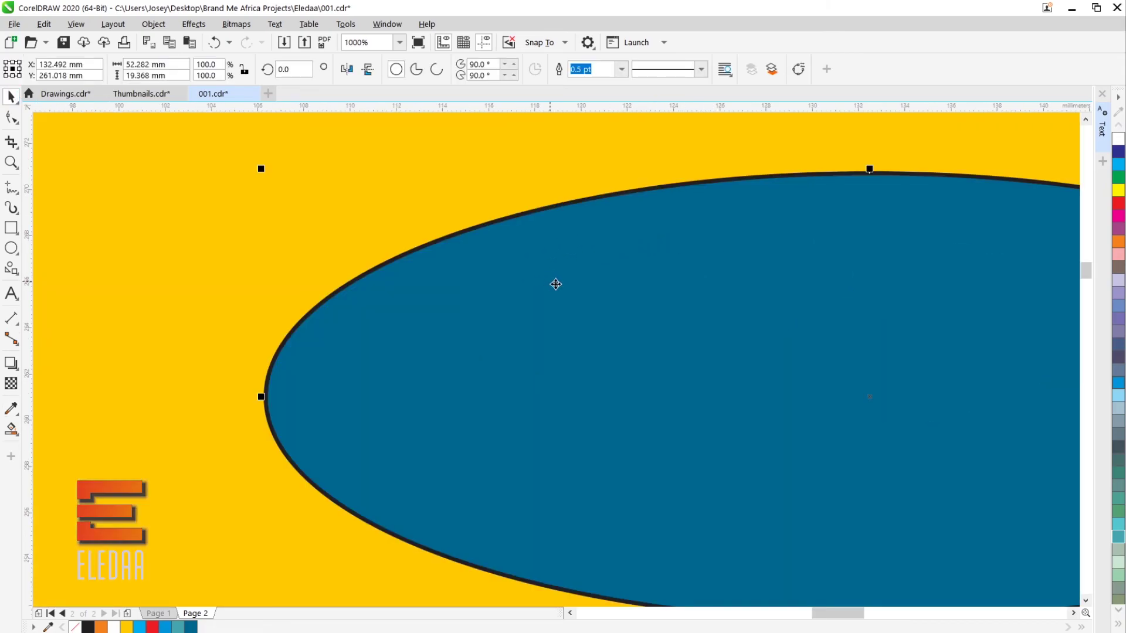
scroll(675, 281, "down", 2)
scroll(790, 285, "down", 2)
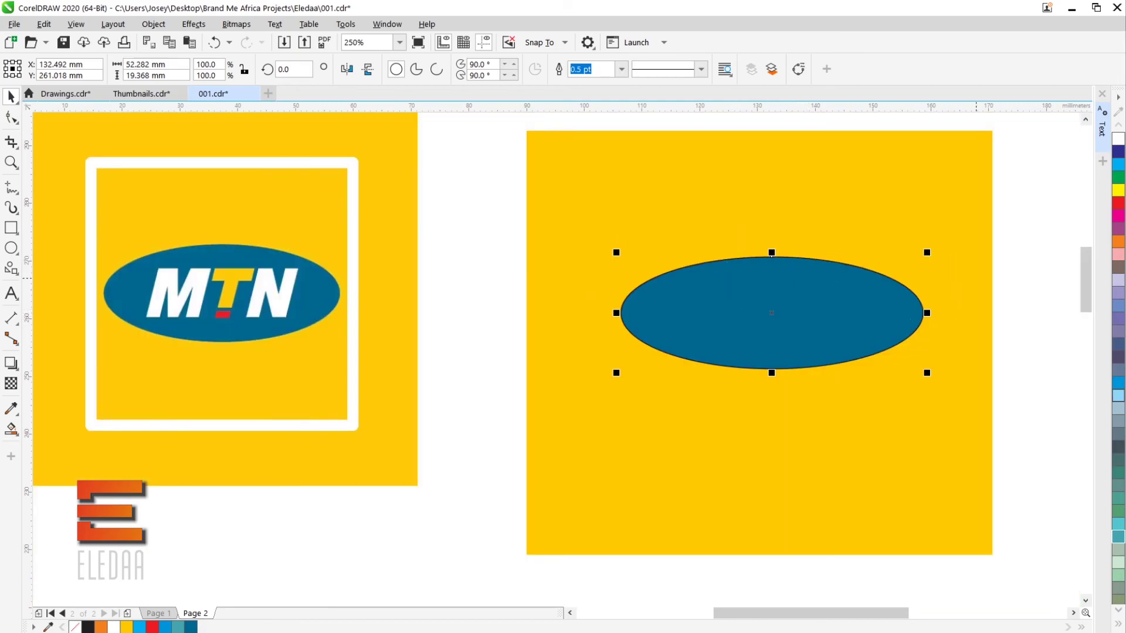
left_click(1119, 624)
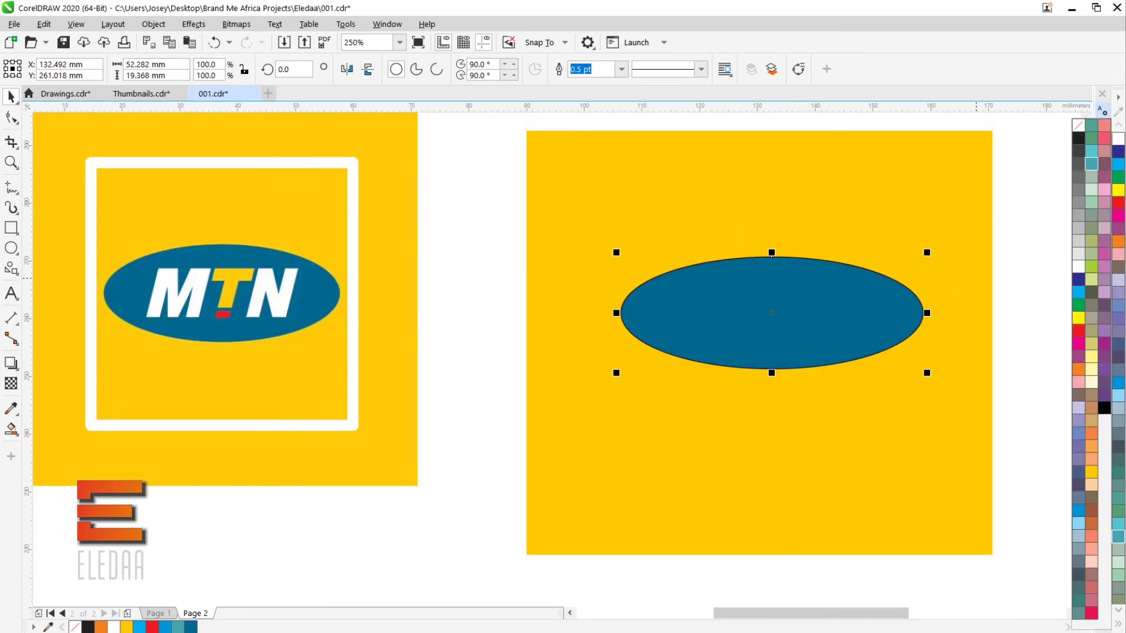
right_click(1080, 124)
left_click(1001, 266)
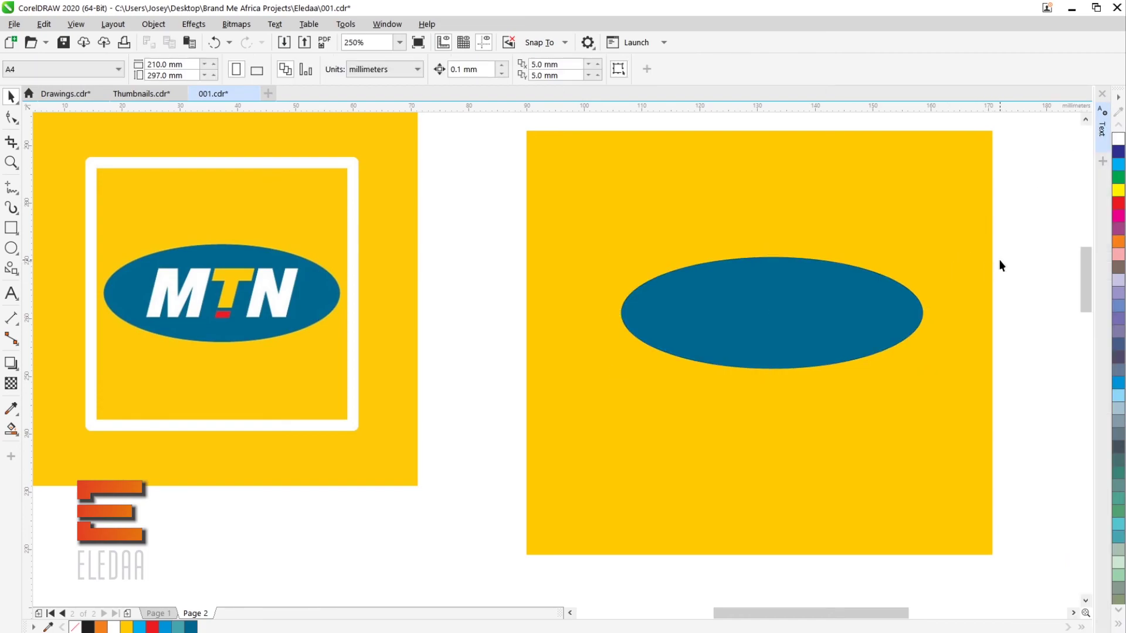
Send the dark blue ellipse to the back of the page.
left_click(790, 310)
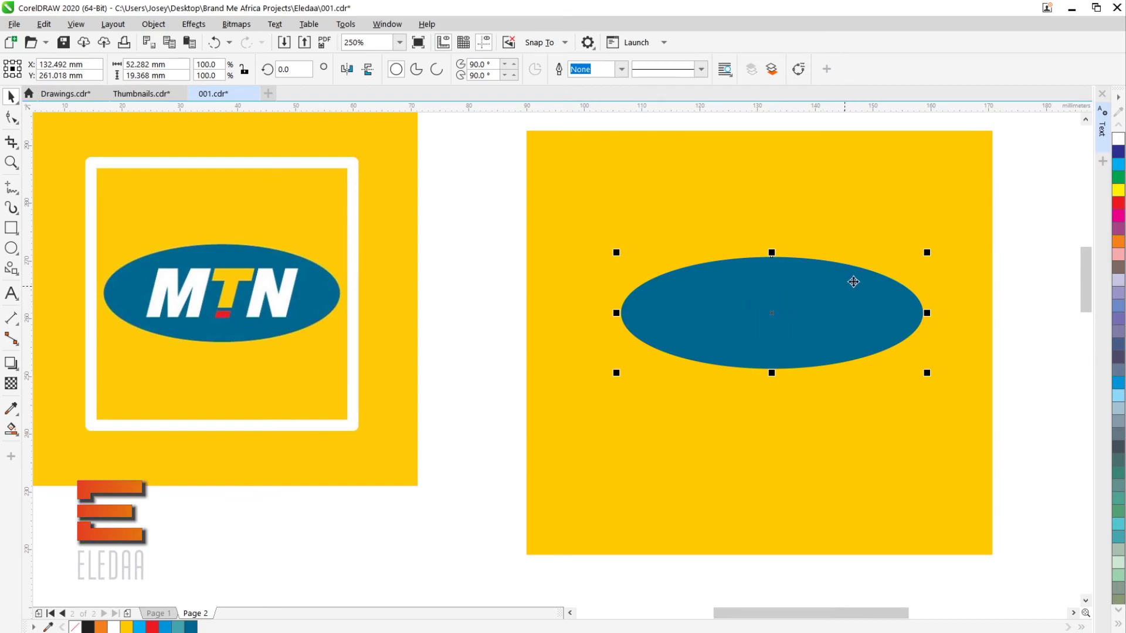
right_click(880, 320)
mouse_move(920, 359)
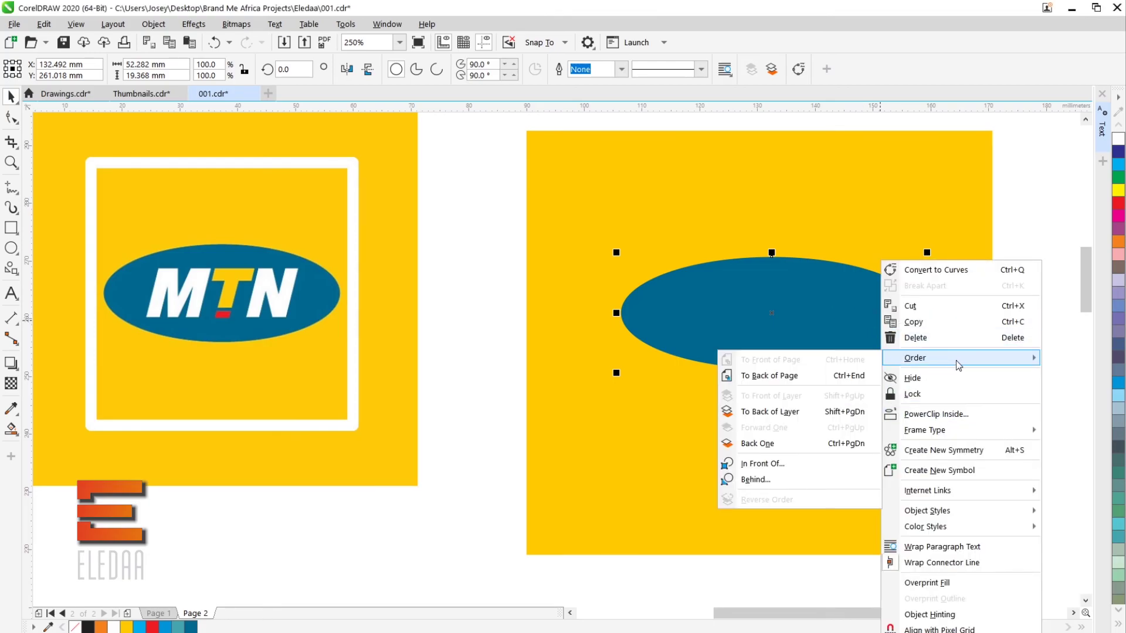
left_click(797, 376)
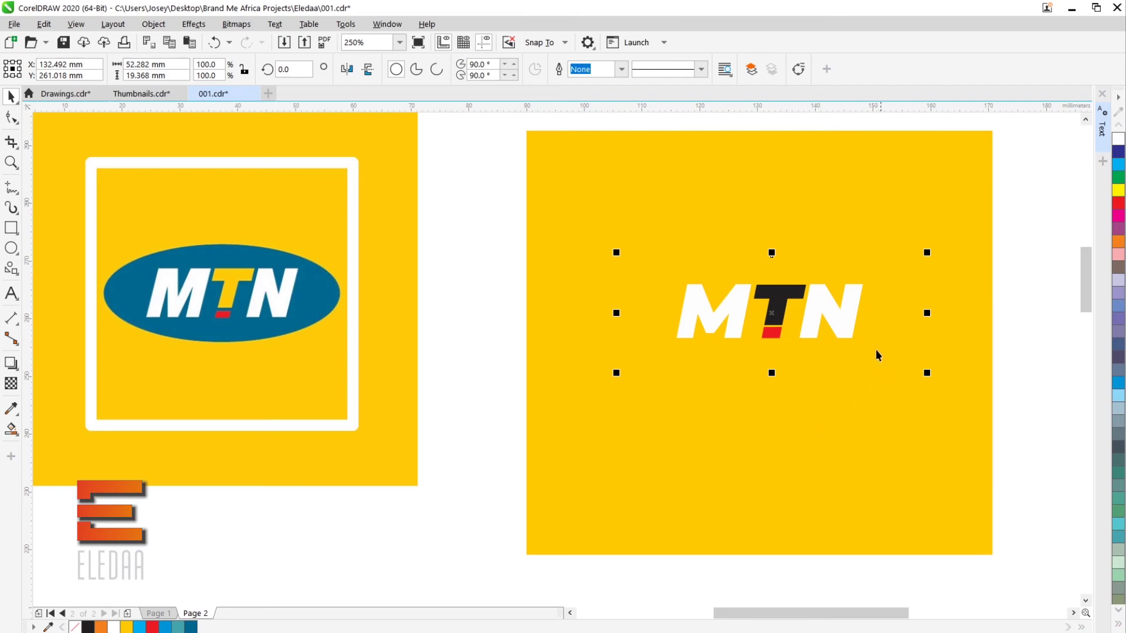
left_click(1004, 211)
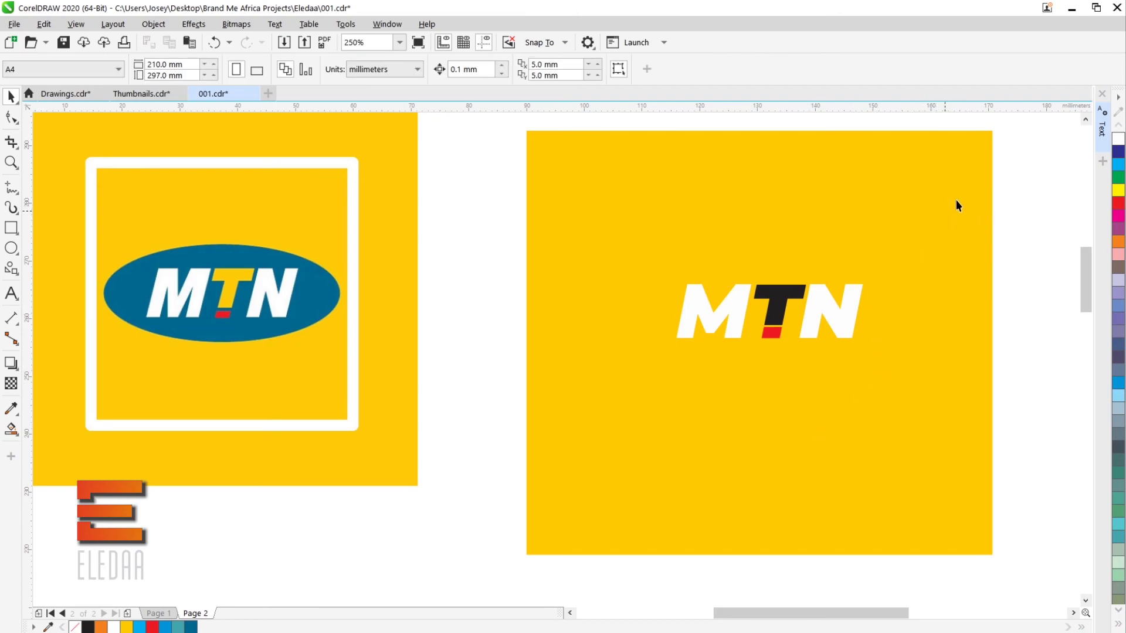
Send the yellow background square to the back of the page, behind the blue ellipse.
left_click(951, 163)
right_click(950, 162)
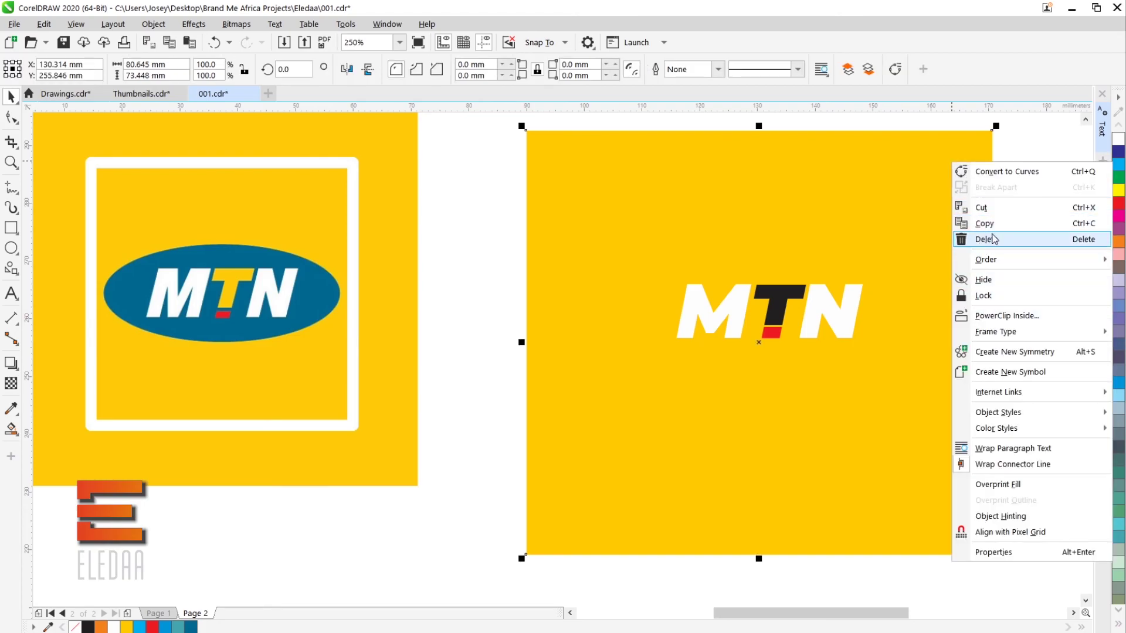
mouse_move(1000, 260)
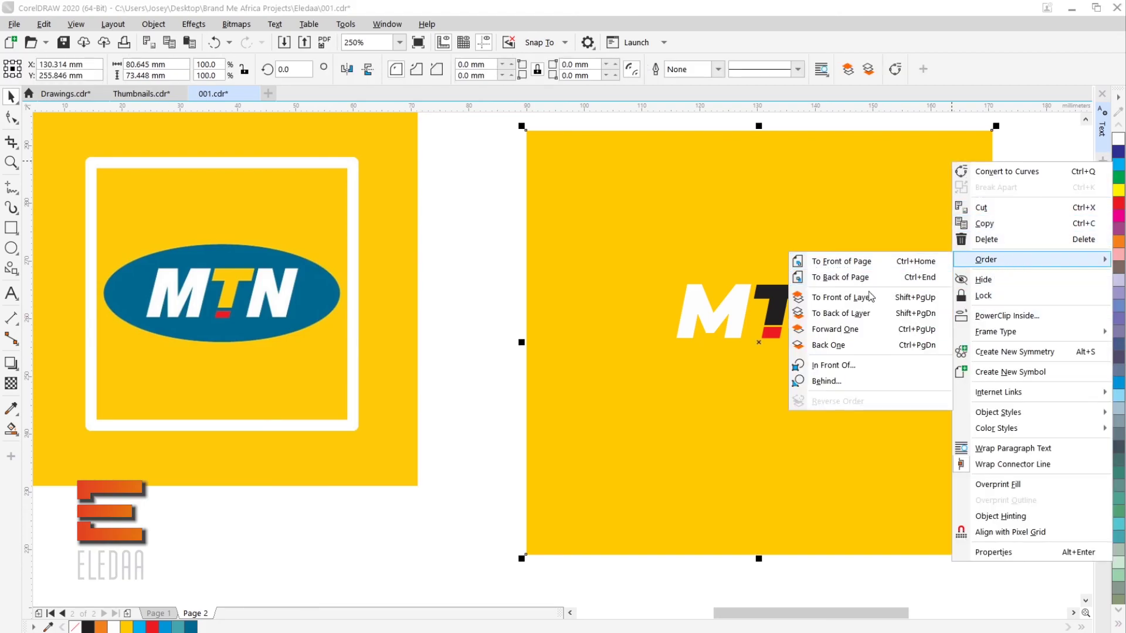
left_click(882, 277)
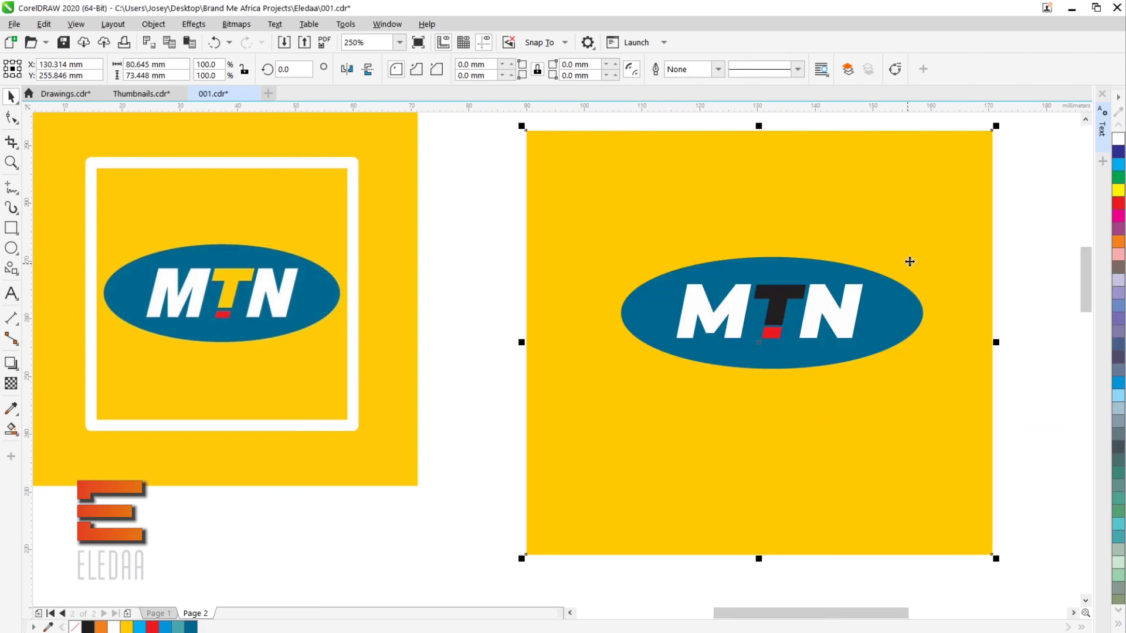
Fill the black upper part of the T with yellow and scale the ellipse and letters together about their centre to about 37.7 × 14 mm.
left_click(787, 293)
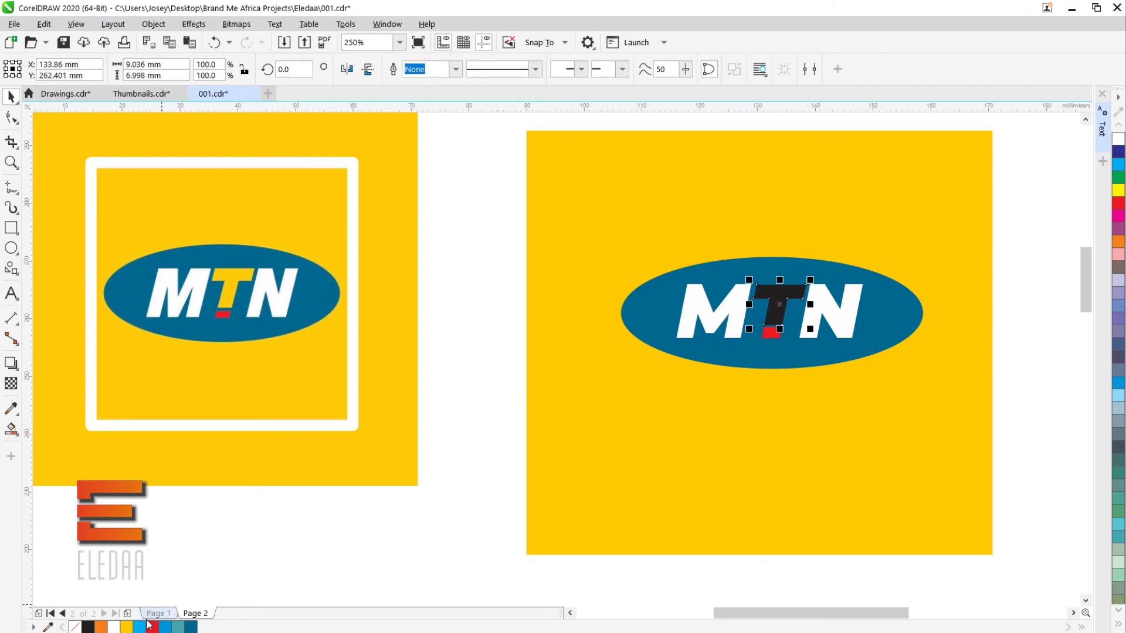
left_click(127, 628)
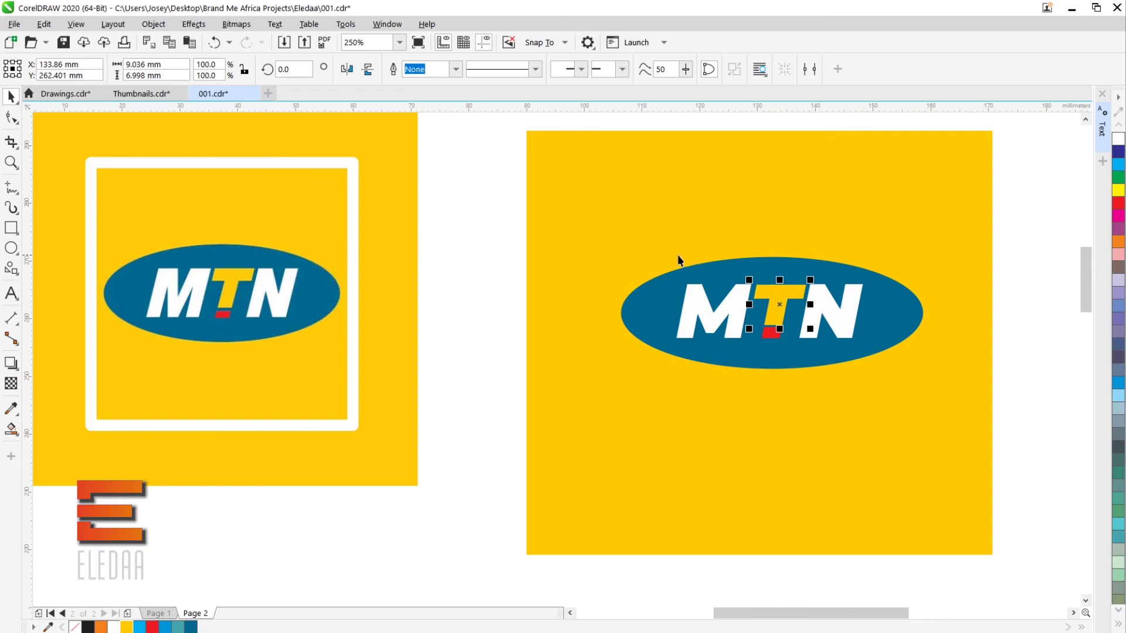
left_click_drag(498, 238, 975, 406)
left_click_drag(926, 373, 883, 373)
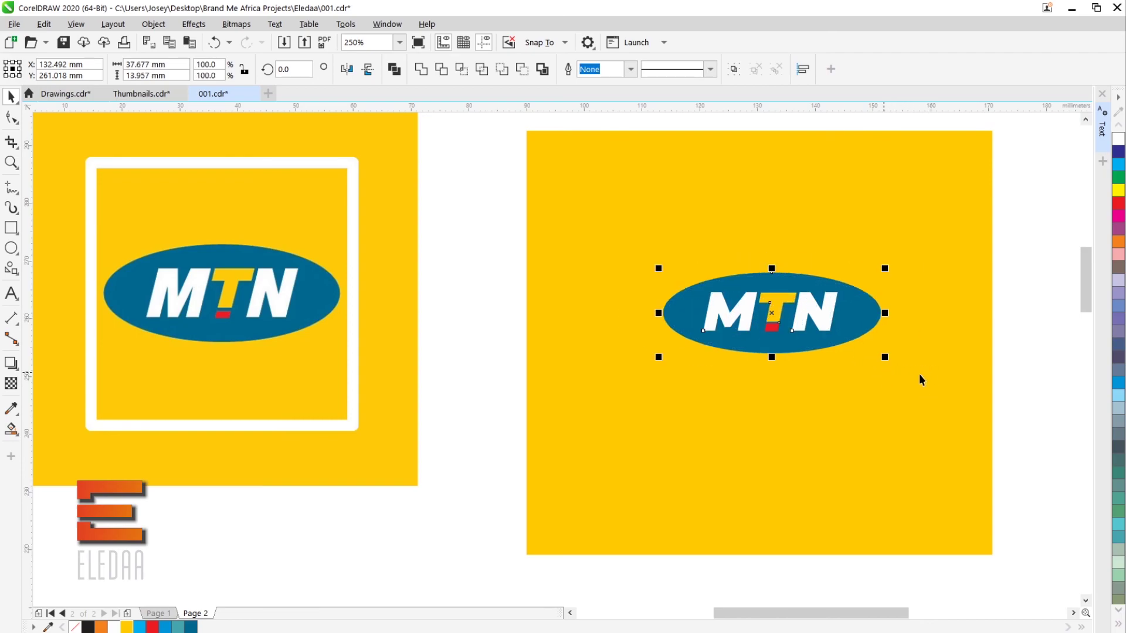
left_click(1007, 305)
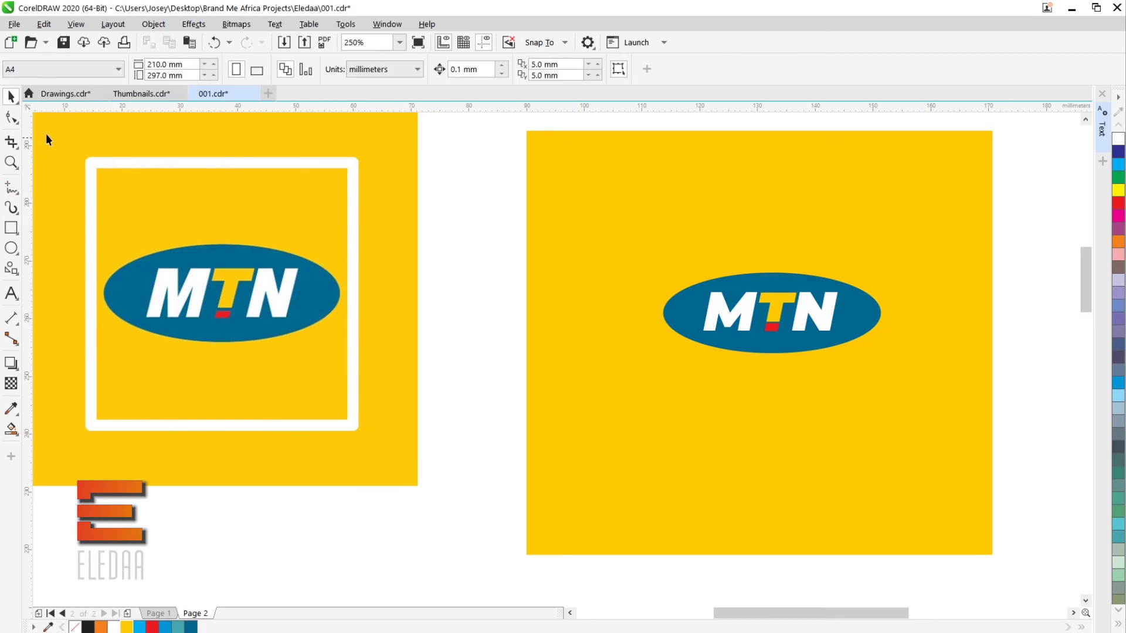
Draw a rectangle about 49.2 mm wide and 44.7 mm high around the new oval logo.
left_click(8, 228)
left_click_drag(630, 180, 915, 439)
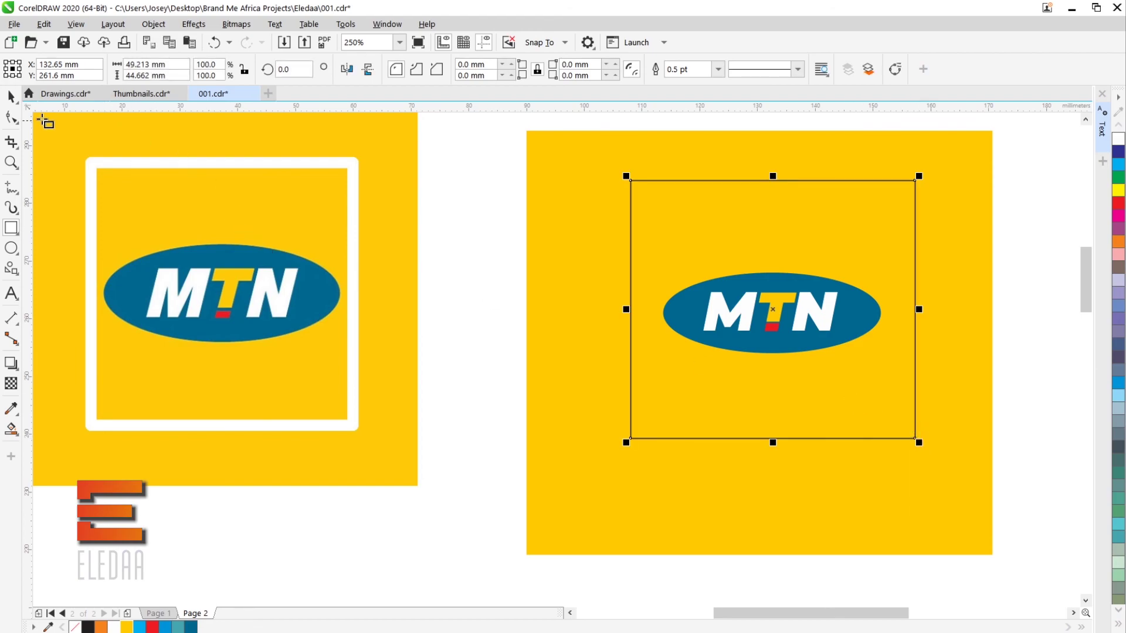
left_click(12, 96)
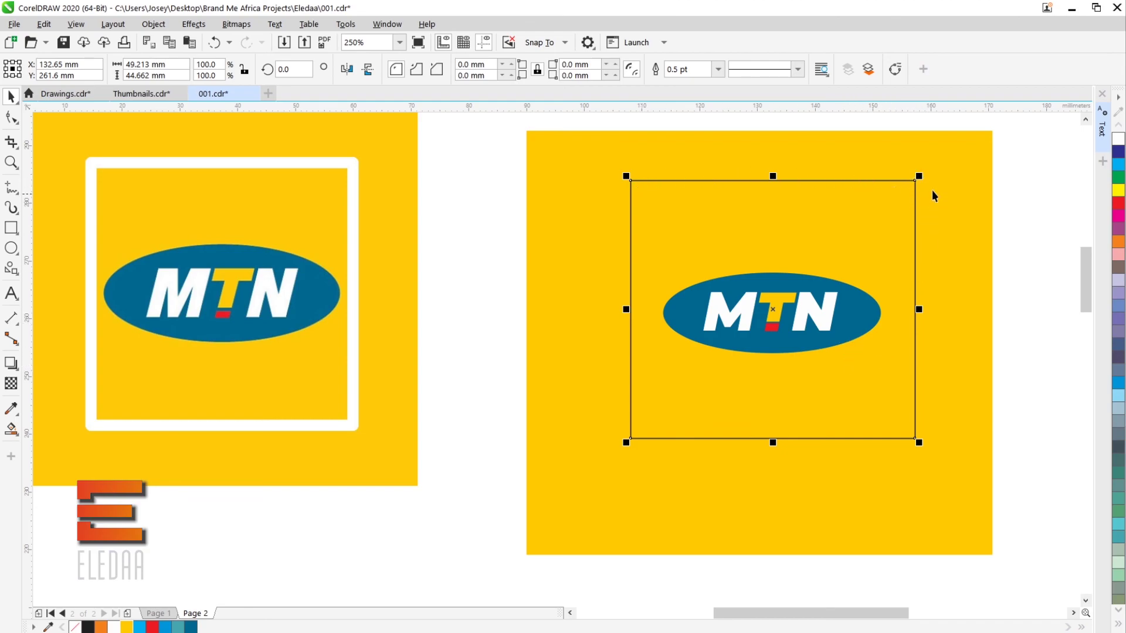
Give the rectangle around the logo a white outline, trying a 10.0 pt width and settling on 8.0 pt.
right_click(1120, 143)
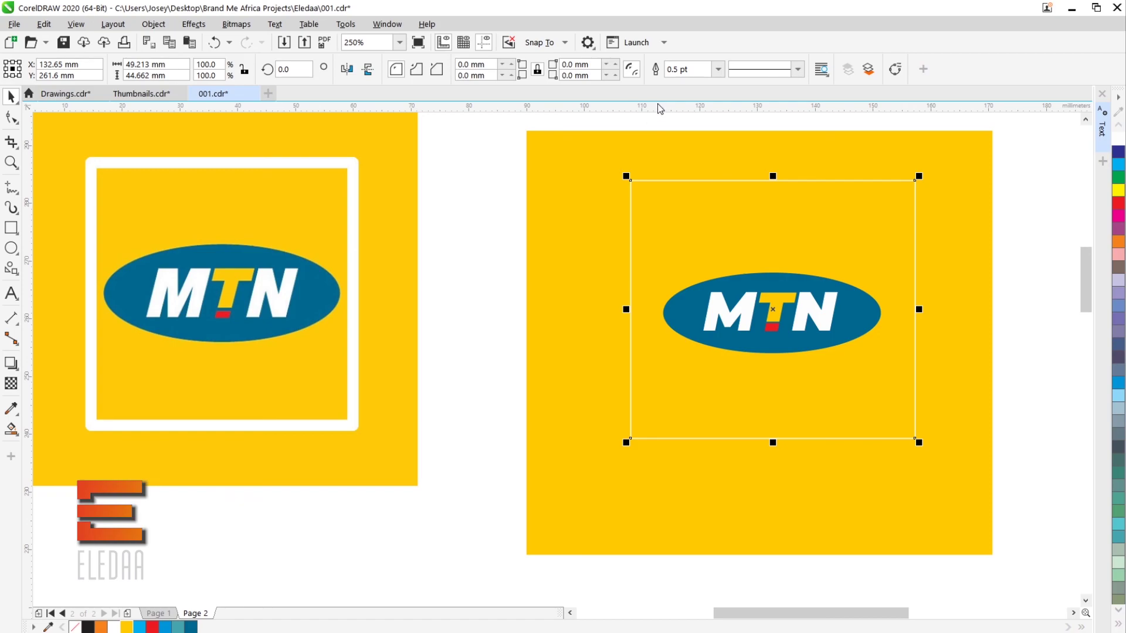
left_click(719, 69)
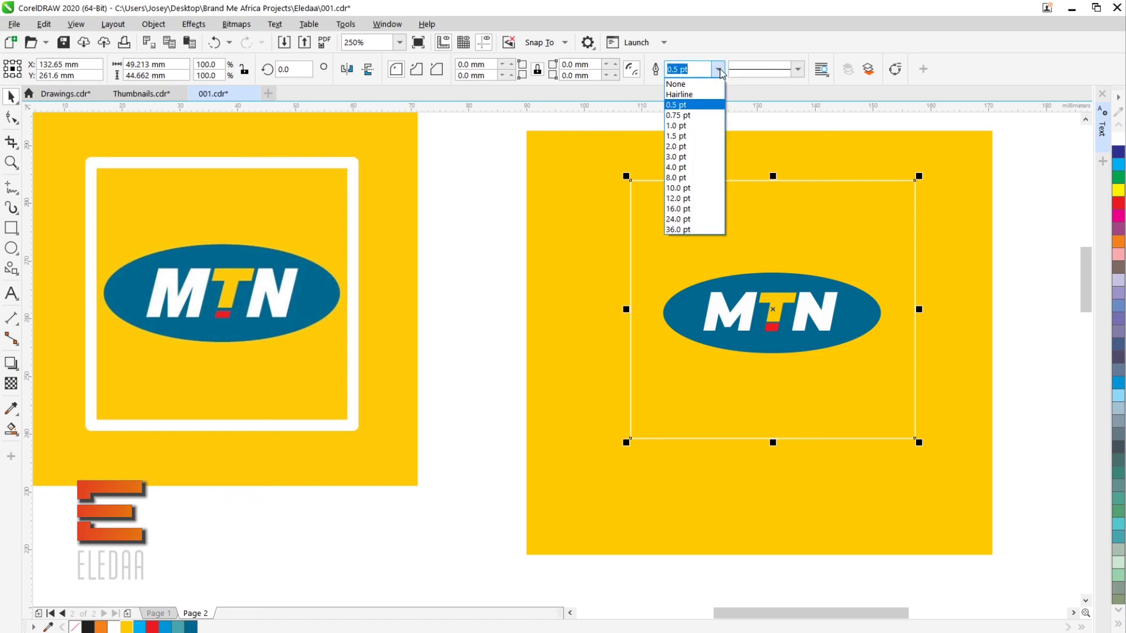
left_click(680, 187)
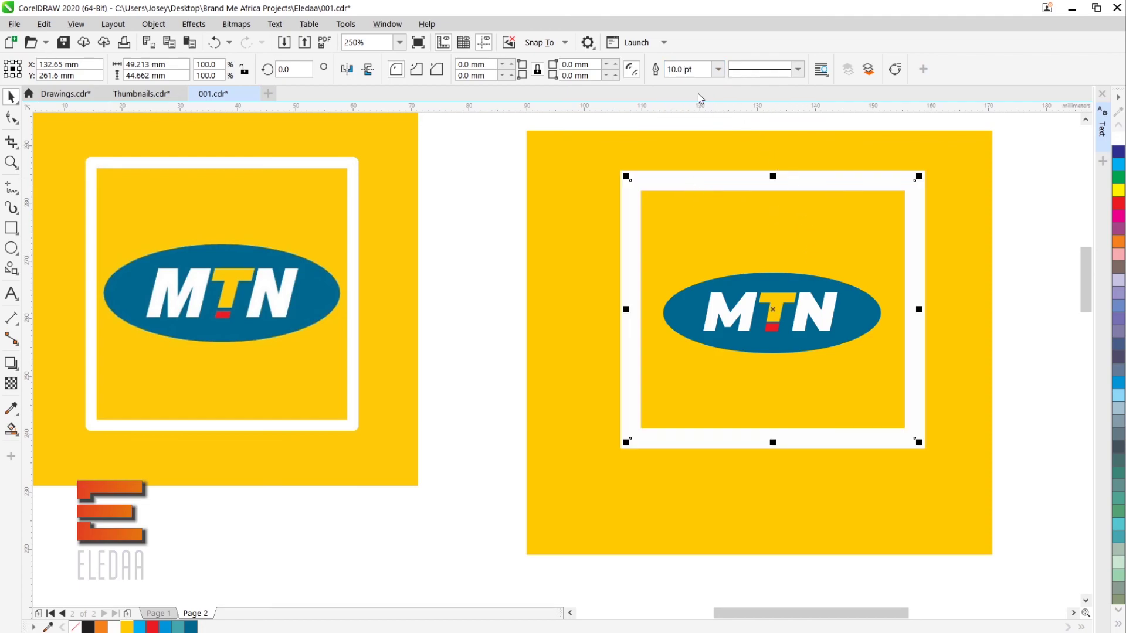
left_click(716, 70)
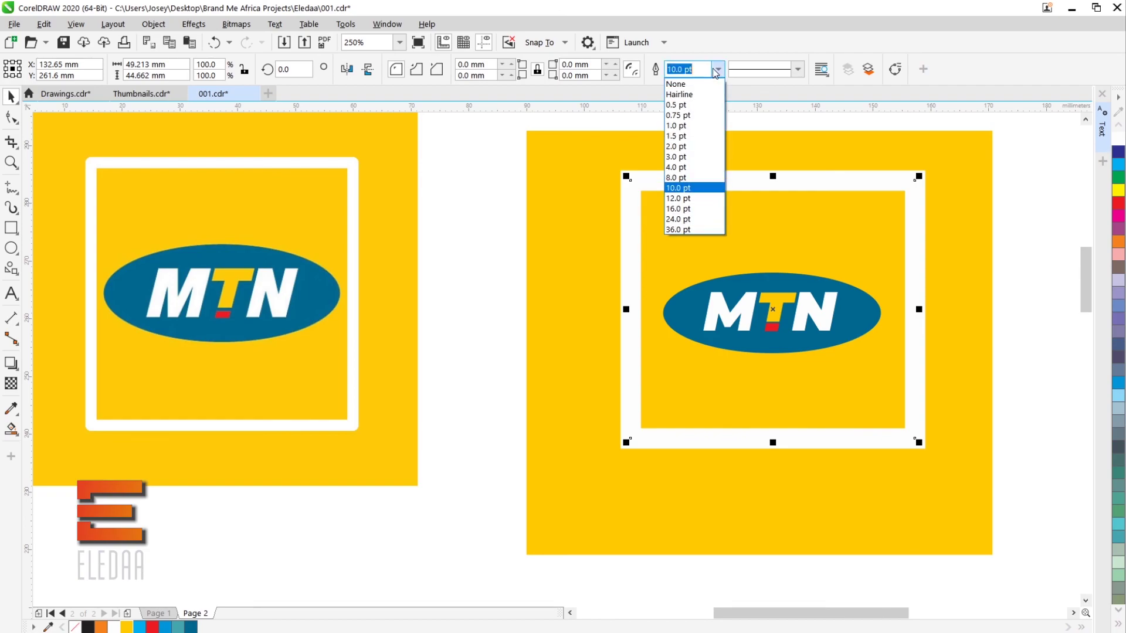
left_click(694, 179)
left_click(993, 255)
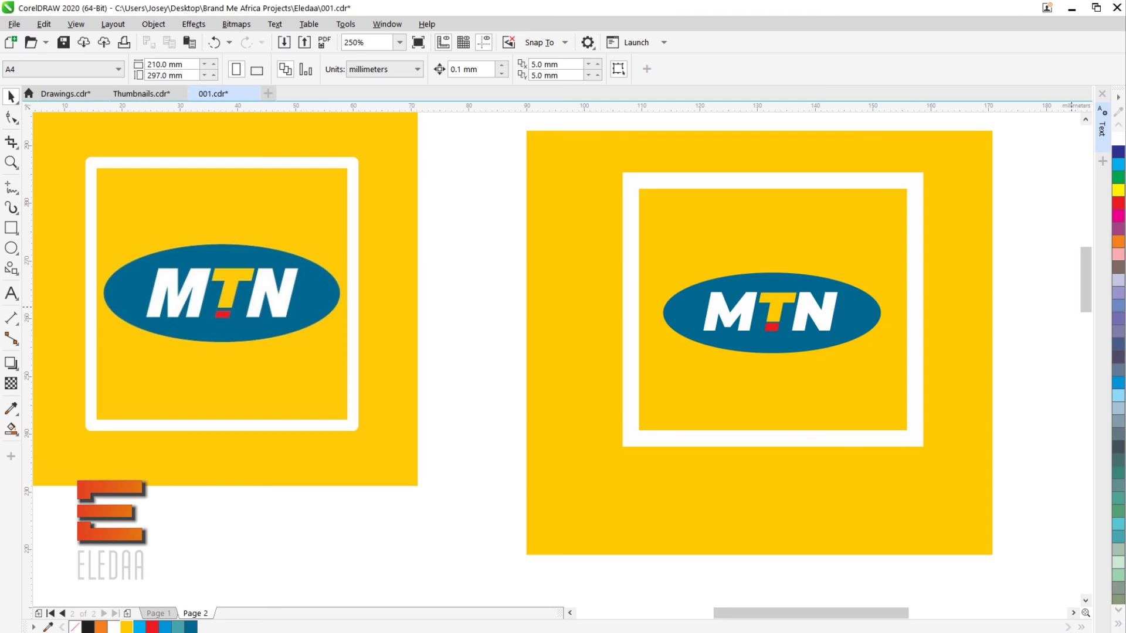
left_click(1113, 275)
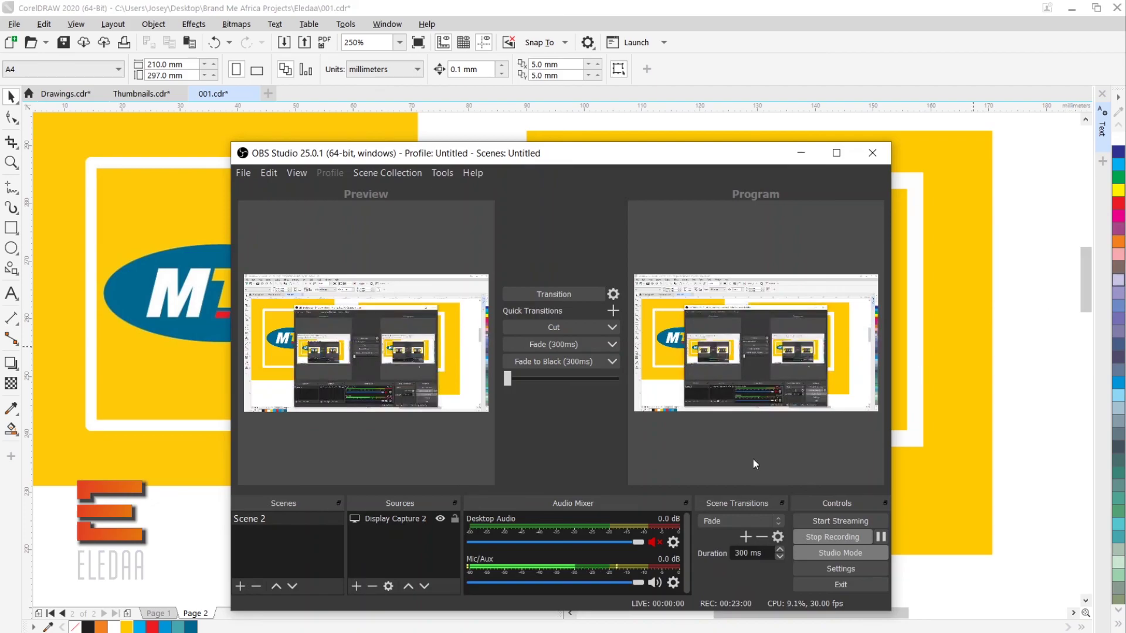
left_click(842, 538)
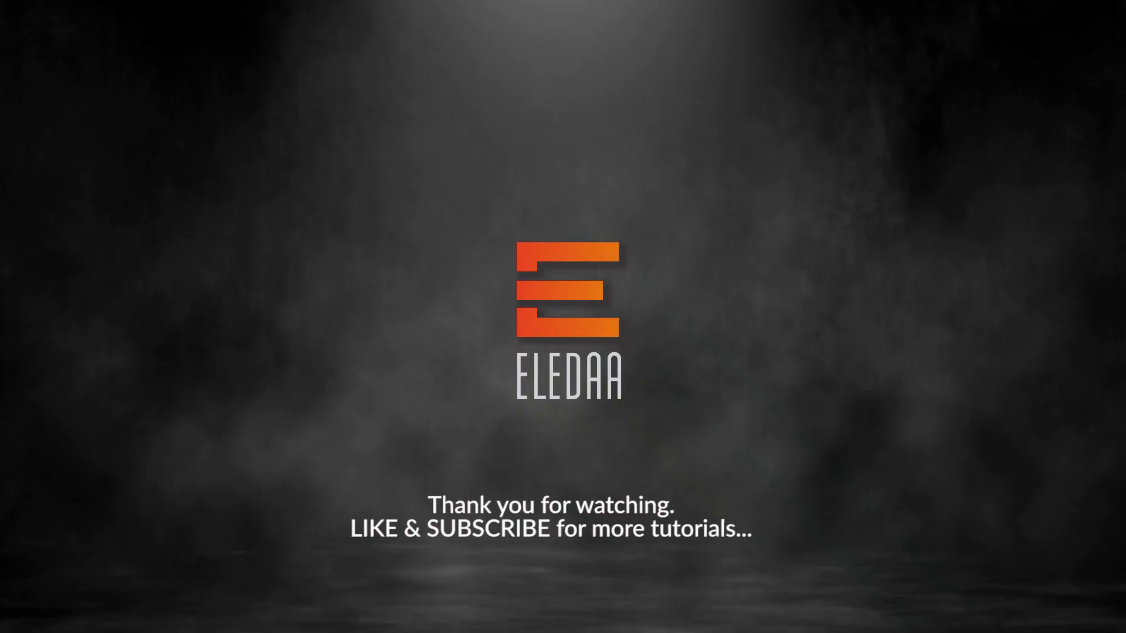